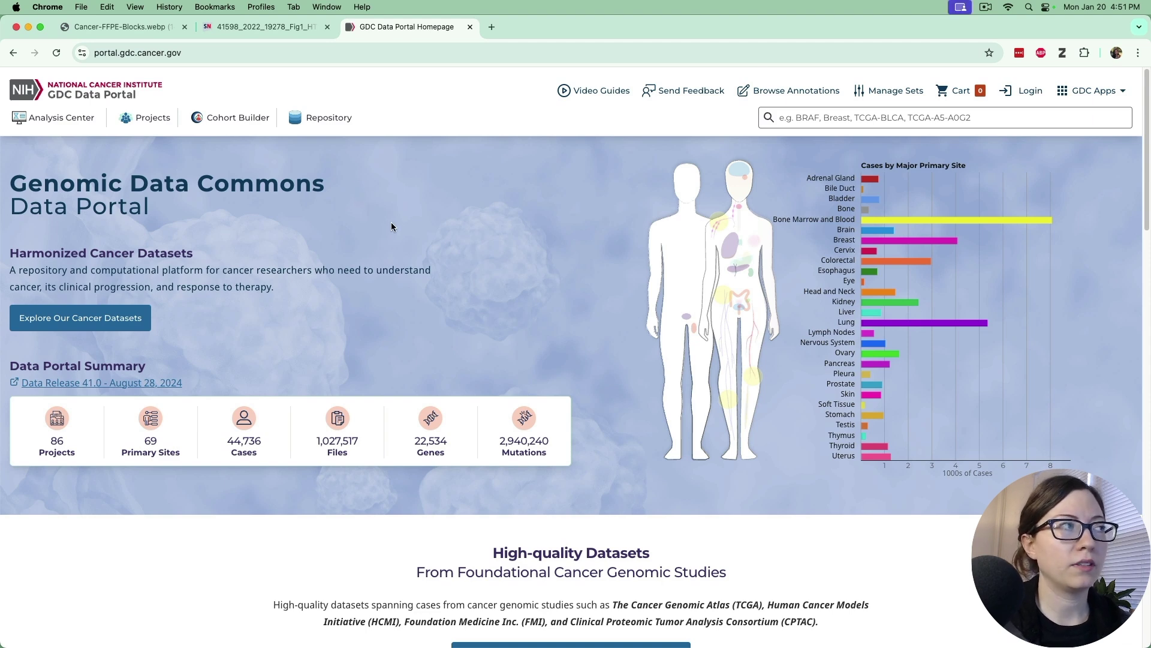
- Filter the repository to Diagnostic Slide files and the cohort to breast primary site (4,119 cases)
{"action": "left_click", "coordinate": [331, 119]}
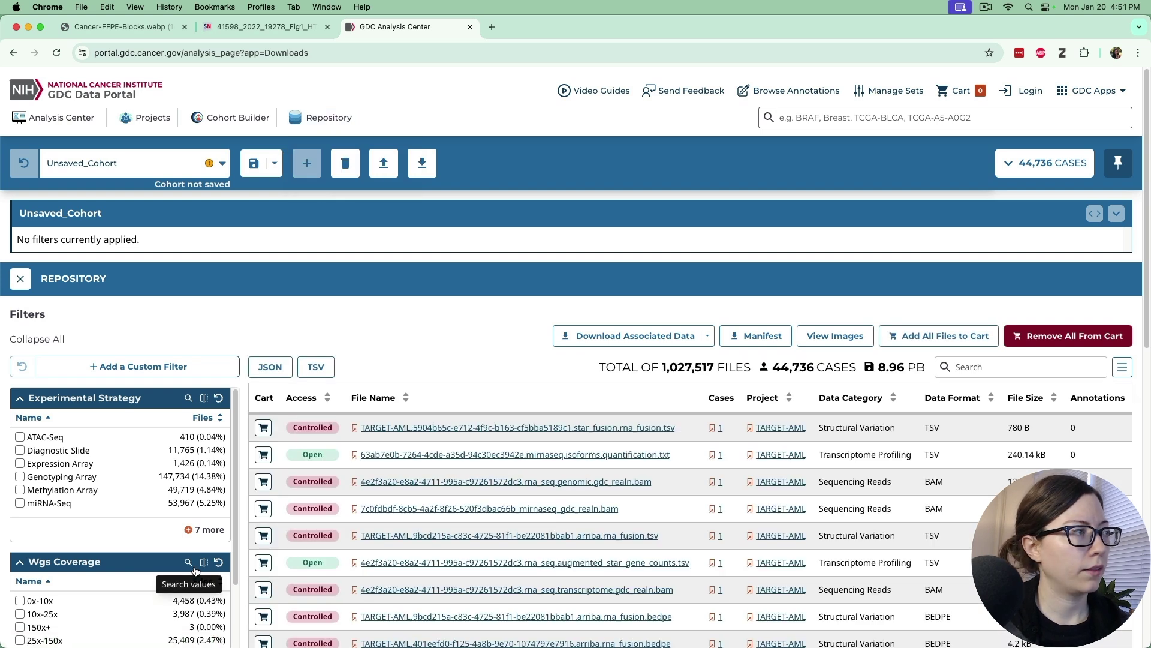
{"action": "left_click", "coordinate": [20, 451]}
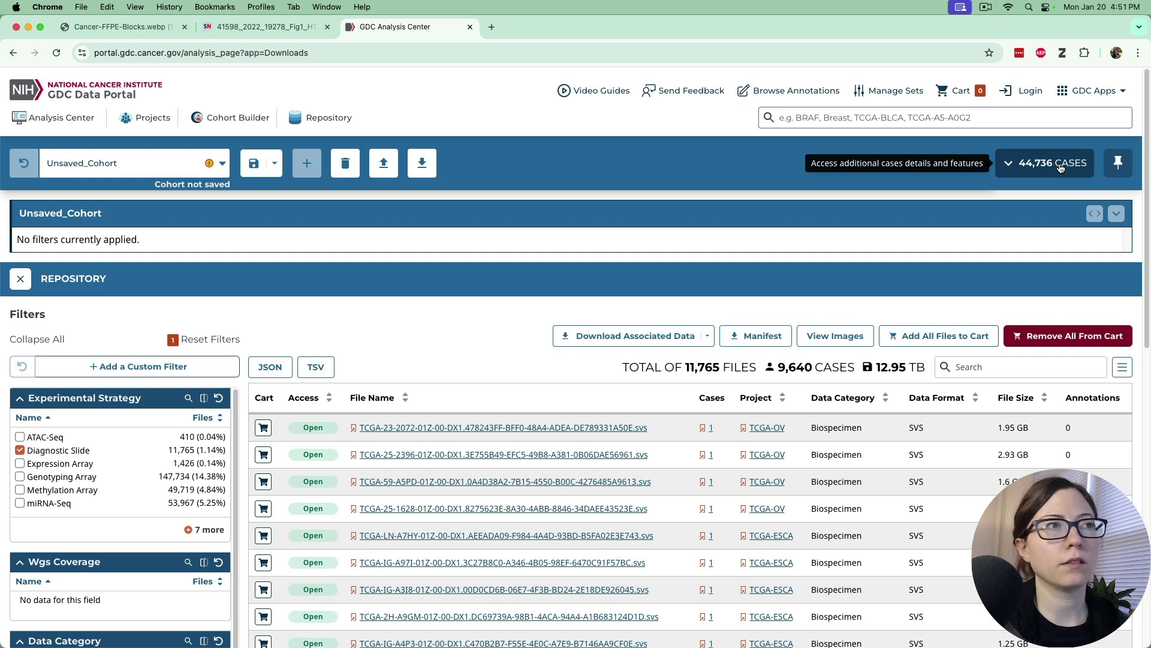
{"action": "left_click", "coordinate": [1059, 166]}
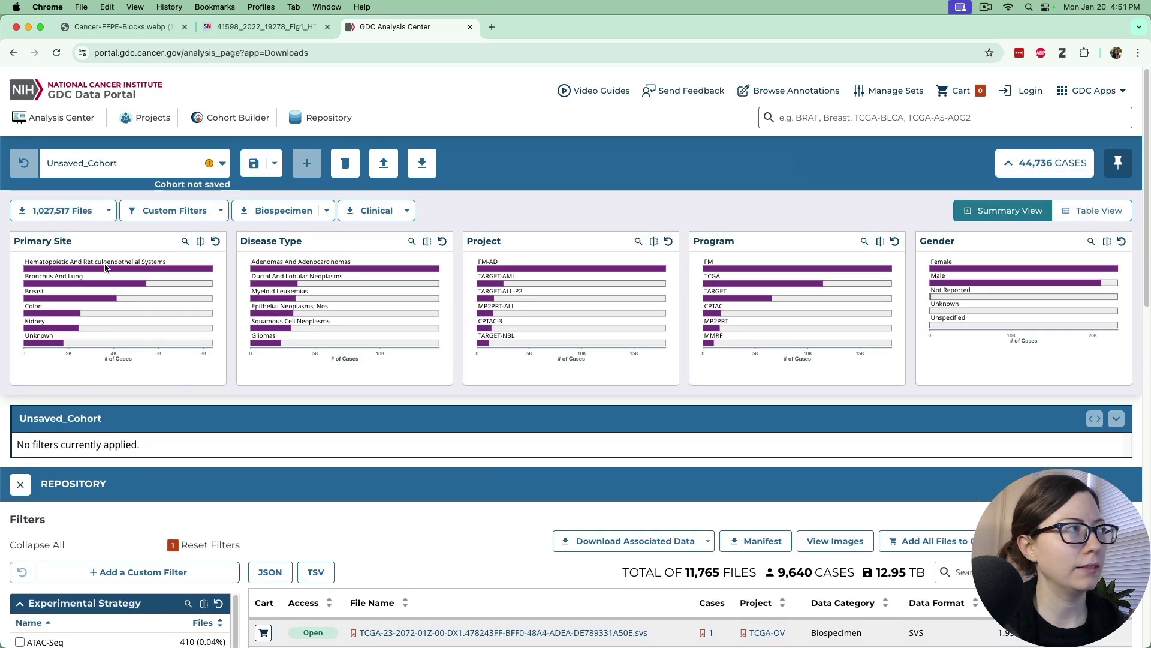
{"action": "left_click", "coordinate": [201, 245]}
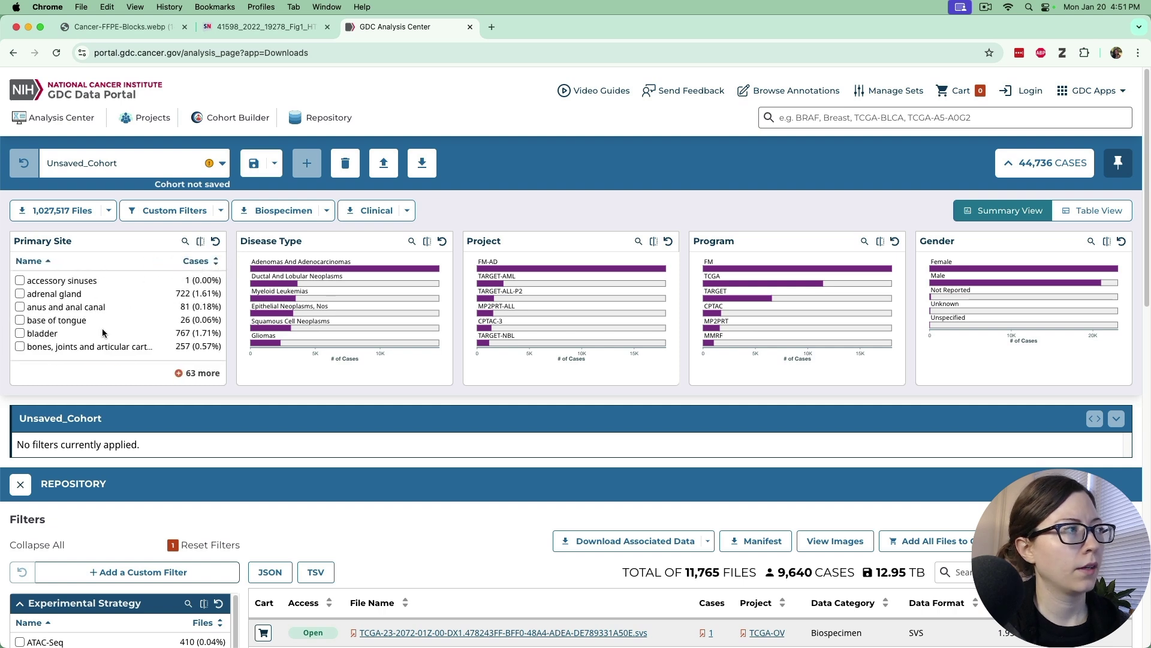
{"action": "left_click", "coordinate": [182, 374]}
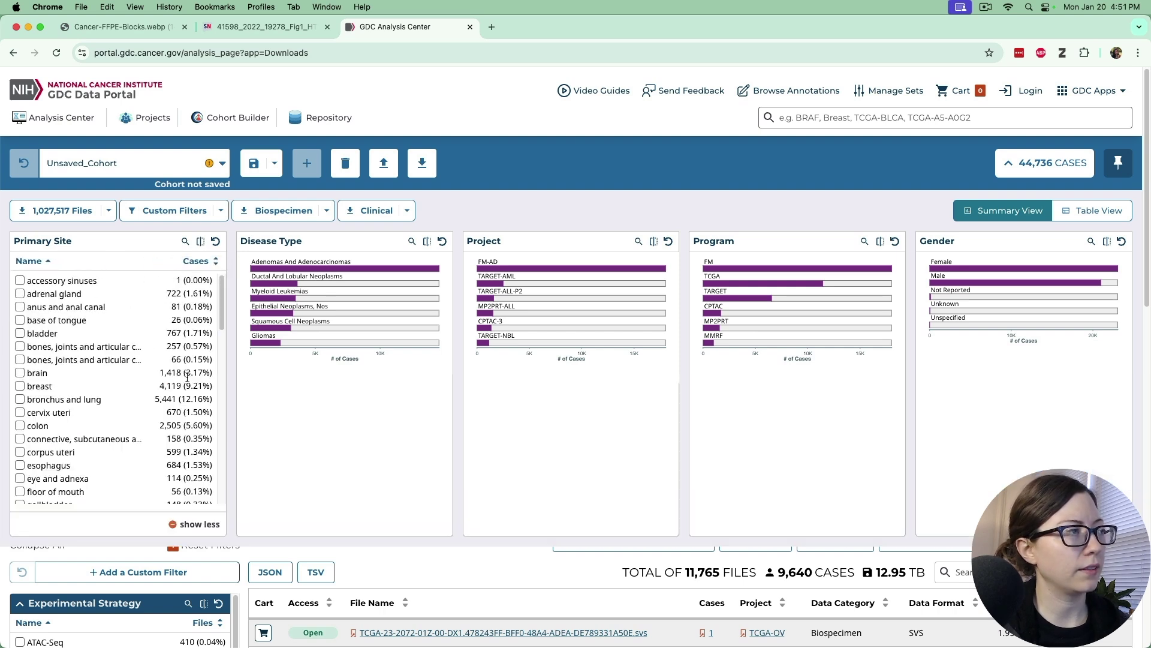
{"action": "left_click", "coordinate": [20, 386]}
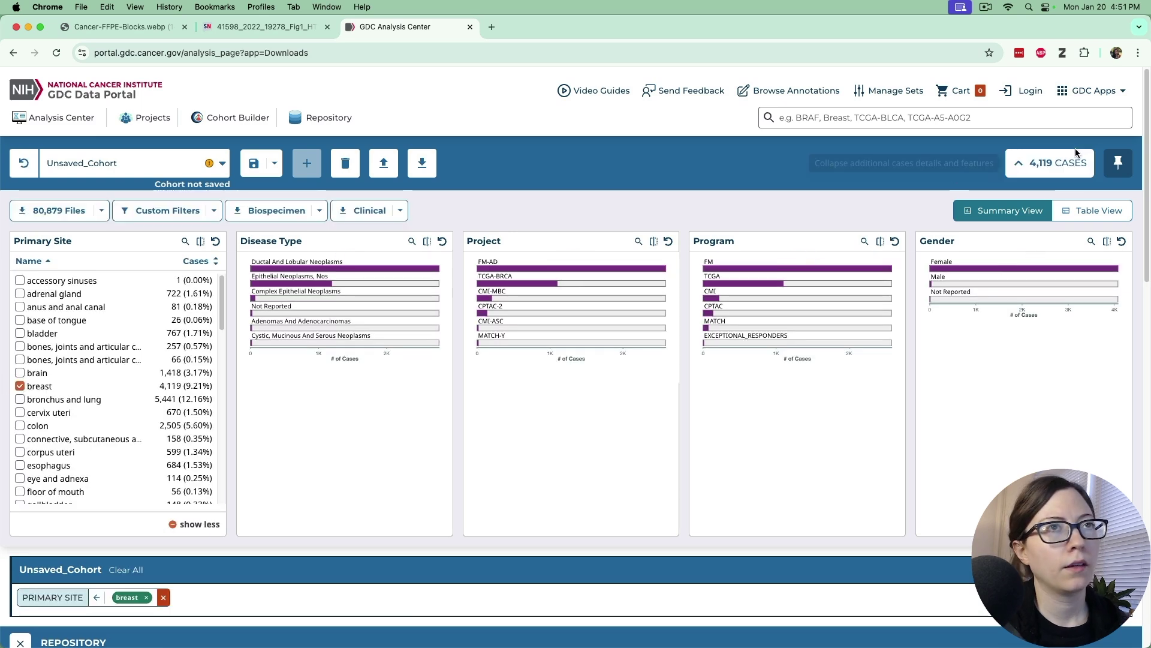
- Add the top three breast Diagnostic Slide SVS files to the cart, making its count 3
{"action": "left_click", "coordinate": [1051, 170]}
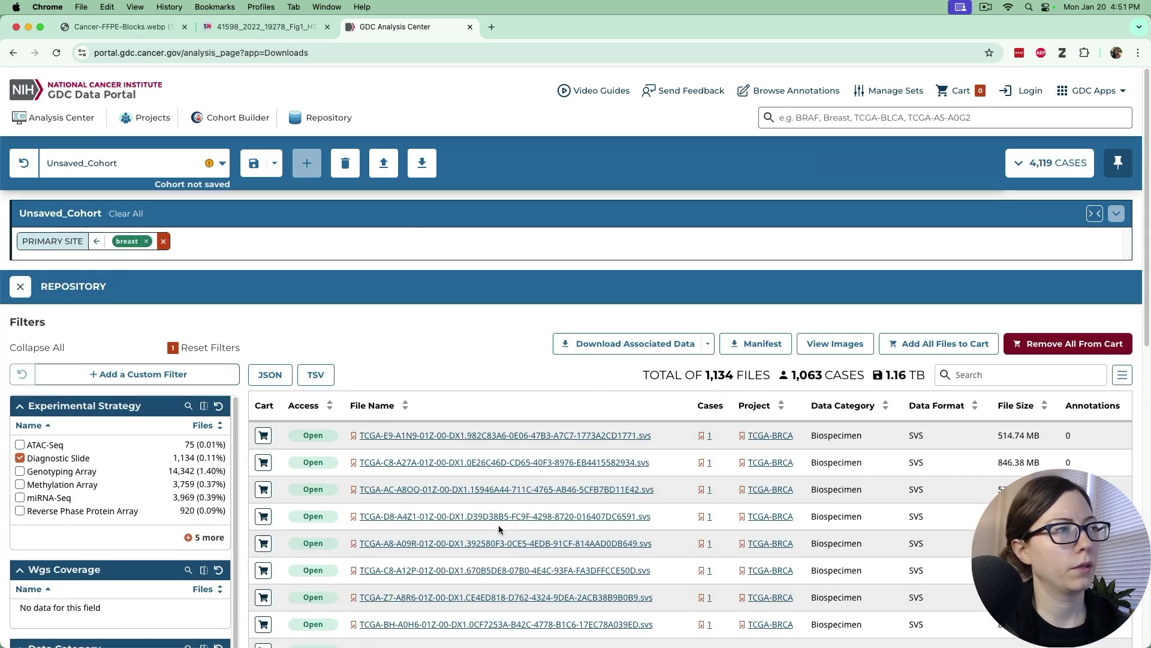
{"action": "left_click", "coordinate": [264, 437]}
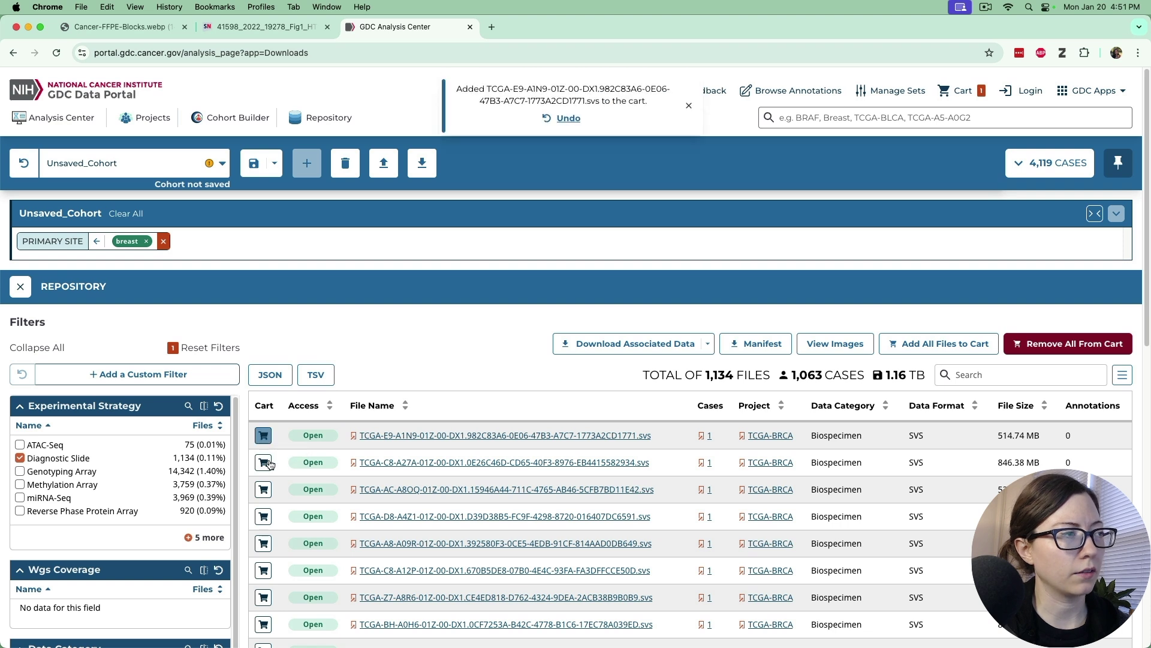
{"action": "left_click", "coordinate": [263, 462]}
{"action": "left_click", "coordinate": [264, 490]}
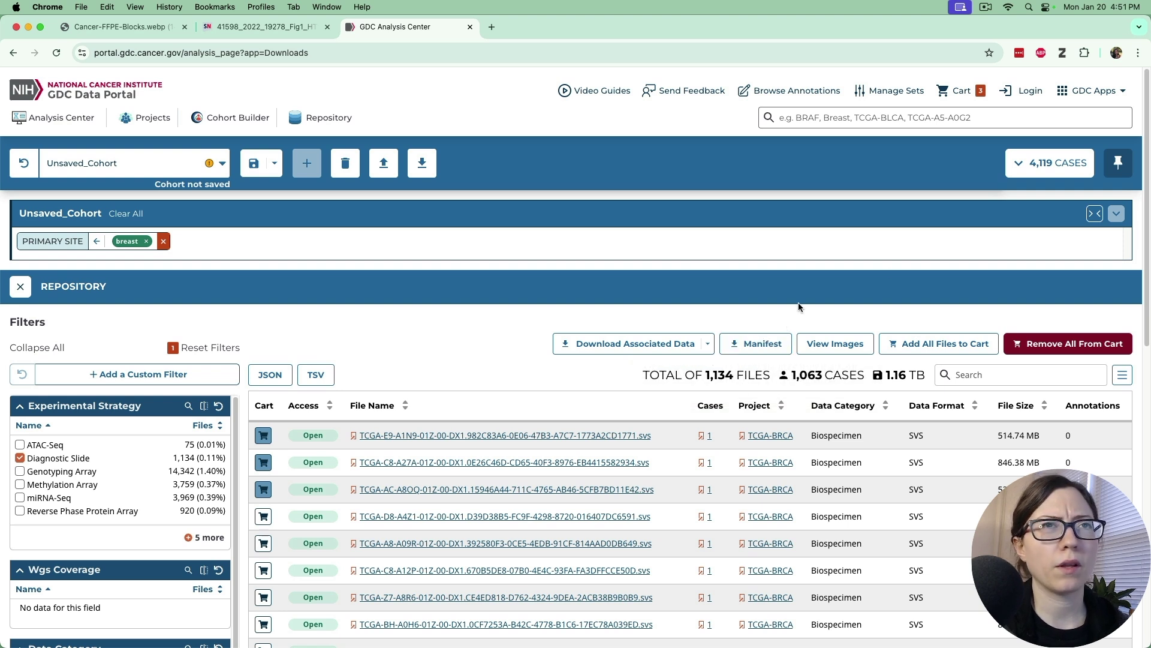
- Save the cart's three files as manifest gdc_manifest.2025-01-20.165211.txt in Downloads
{"action": "left_click", "coordinate": [961, 93]}
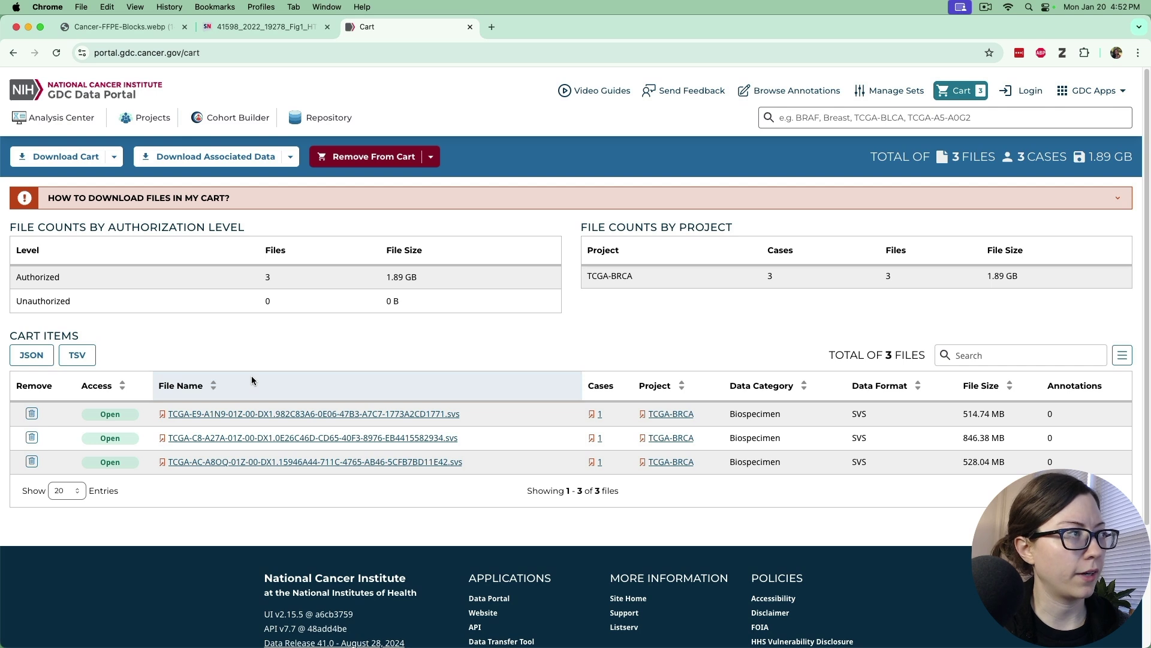
{"action": "left_click", "coordinate": [114, 158]}
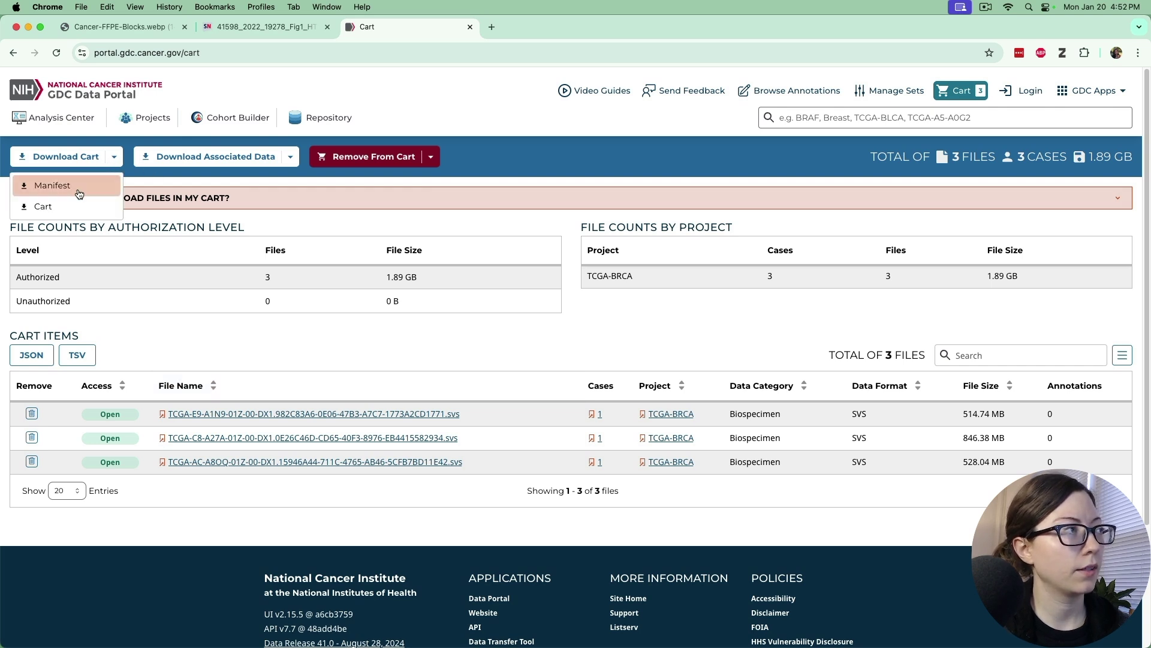
{"action": "left_click", "coordinate": [53, 189]}
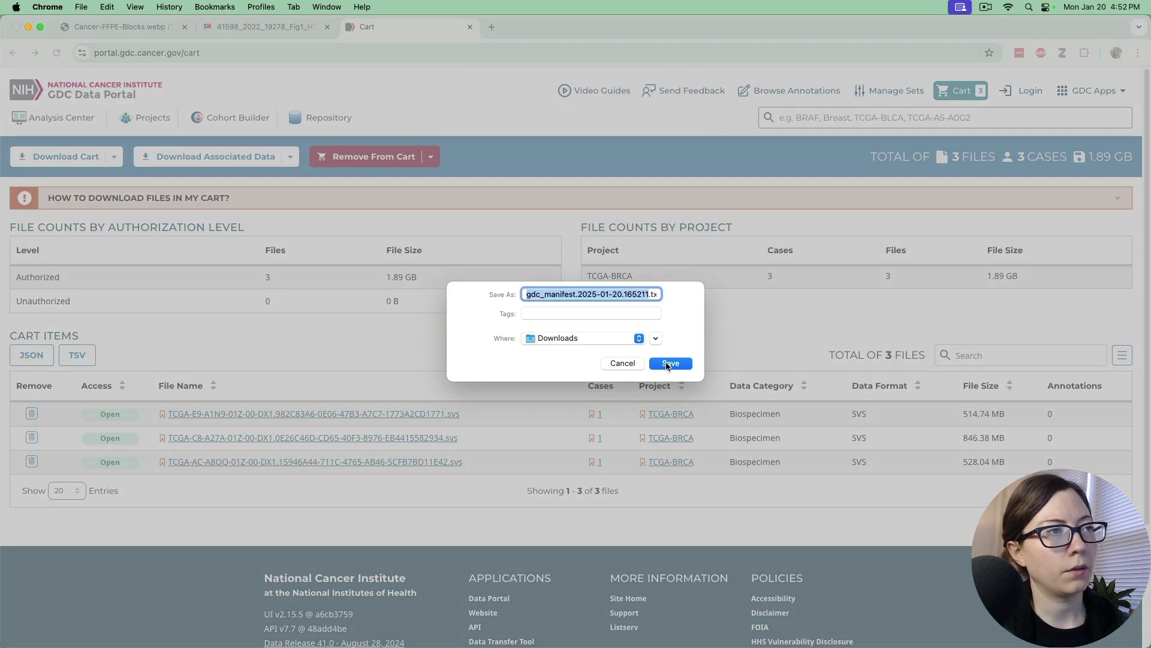
{"action": "left_click", "coordinate": [666, 363]}
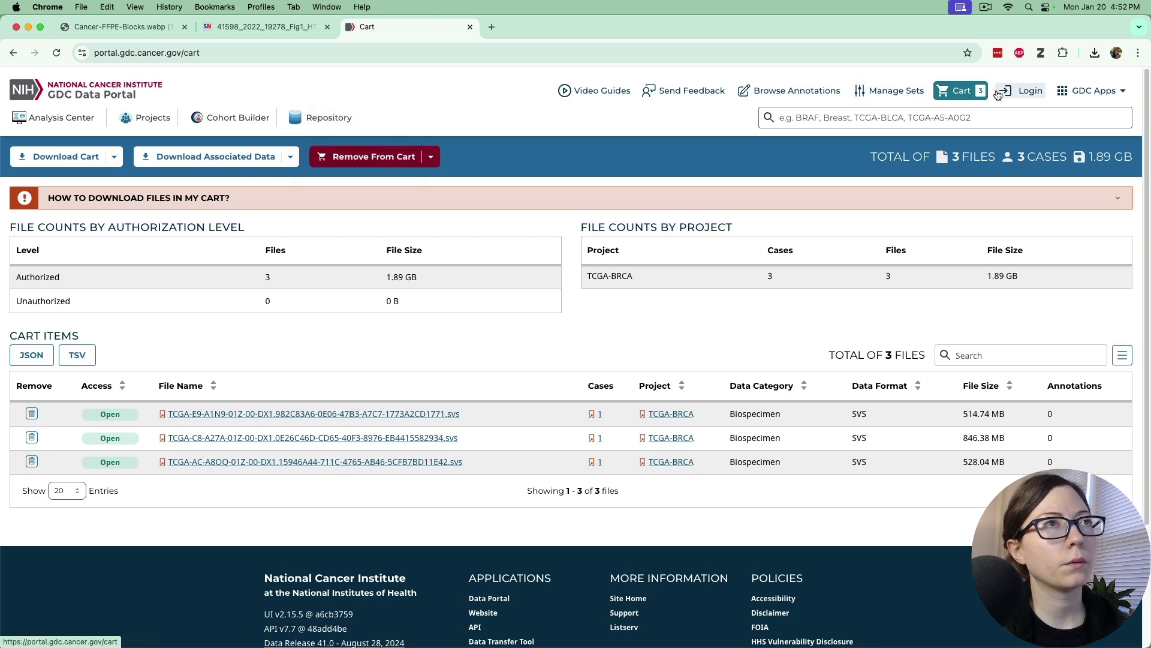
- Back in the repository, filter to clinical Data Category and bcr xml Data Format (1,098 files)
{"action": "left_click", "coordinate": [13, 54]}
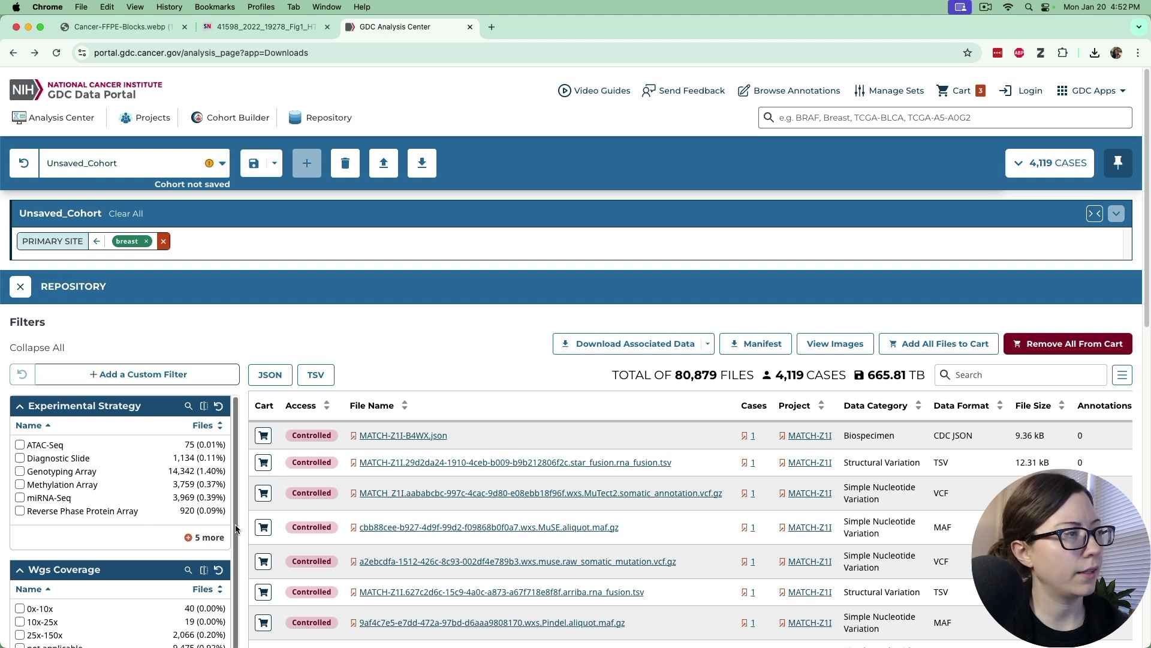
{"action": "scroll", "coordinate": [238, 526], "scroll_direction": "down", "scroll_amount": 5}
{"action": "scroll", "coordinate": [238, 526], "scroll_direction": "up", "scroll_amount": 3}
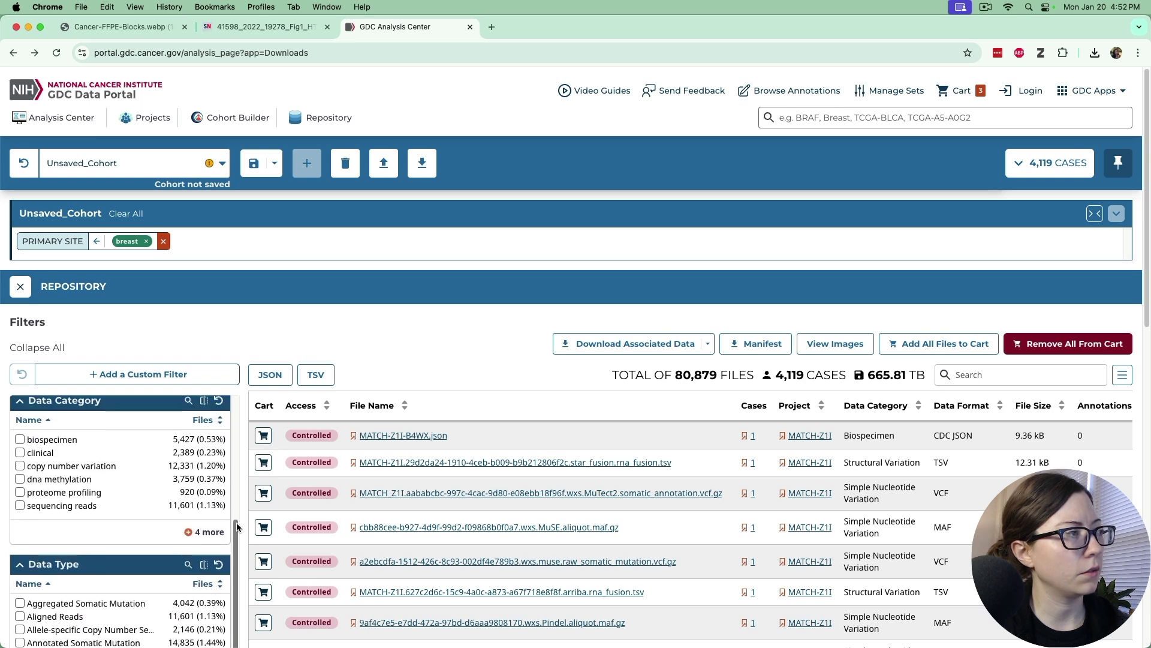
{"action": "left_click", "coordinate": [18, 558]}
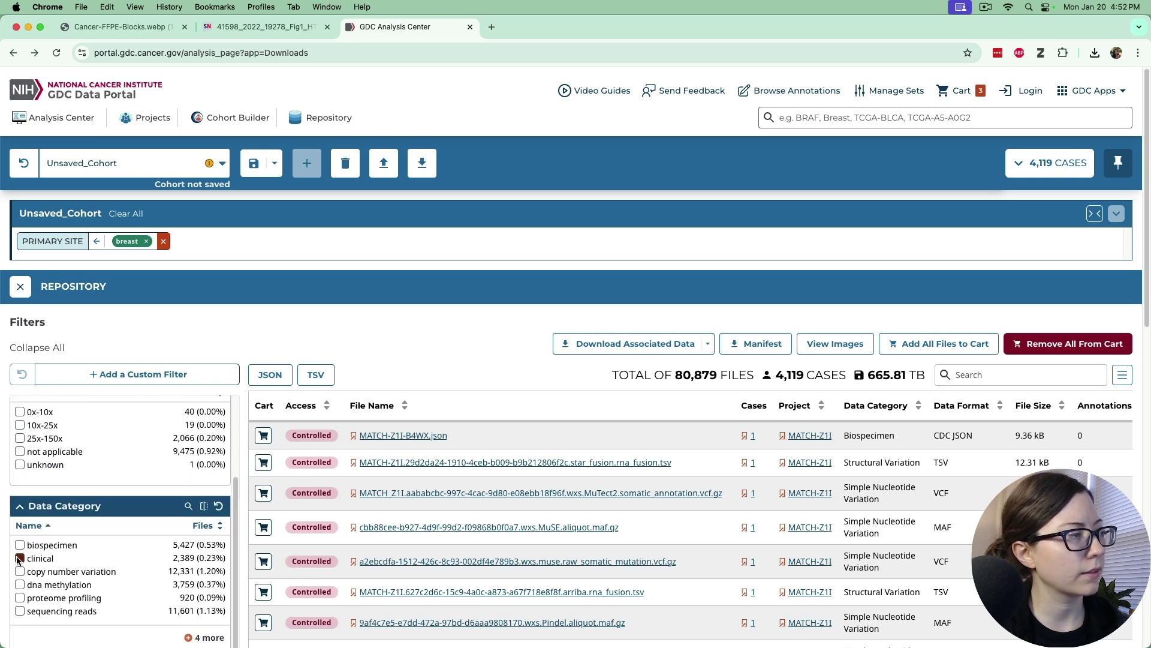
{"action": "scroll", "coordinate": [122, 556], "scroll_direction": "down", "scroll_amount": 2}
{"action": "scroll", "coordinate": [96, 540], "scroll_direction": "down", "scroll_amount": 4}
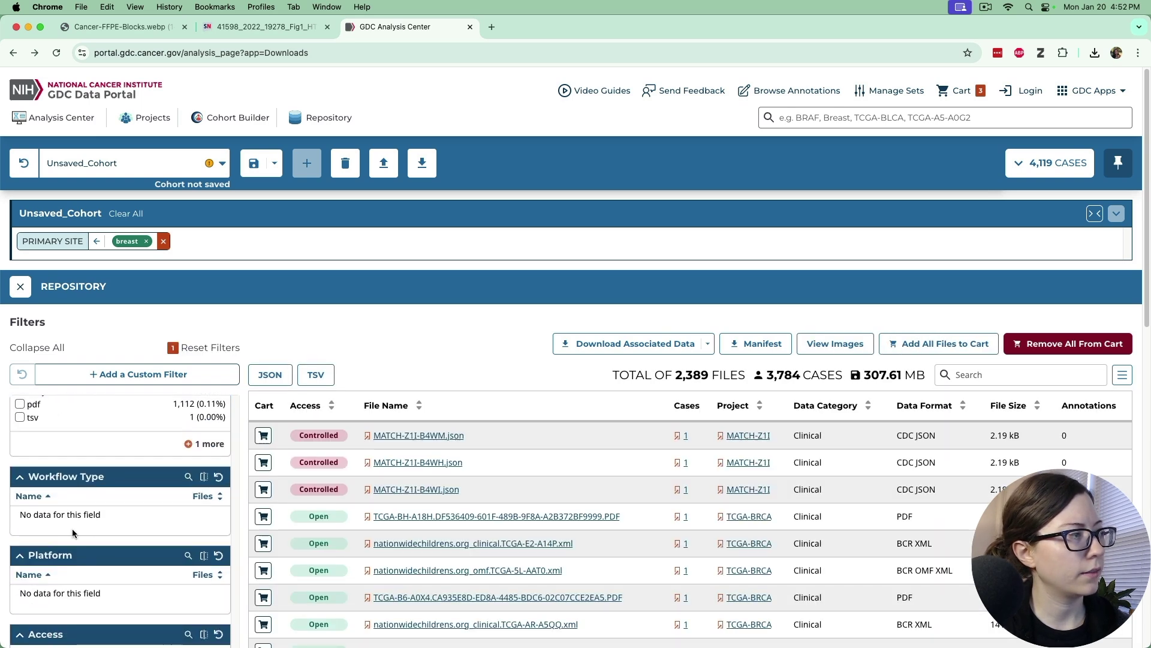
{"action": "scroll", "coordinate": [67, 505], "scroll_direction": "up", "scroll_amount": 2}
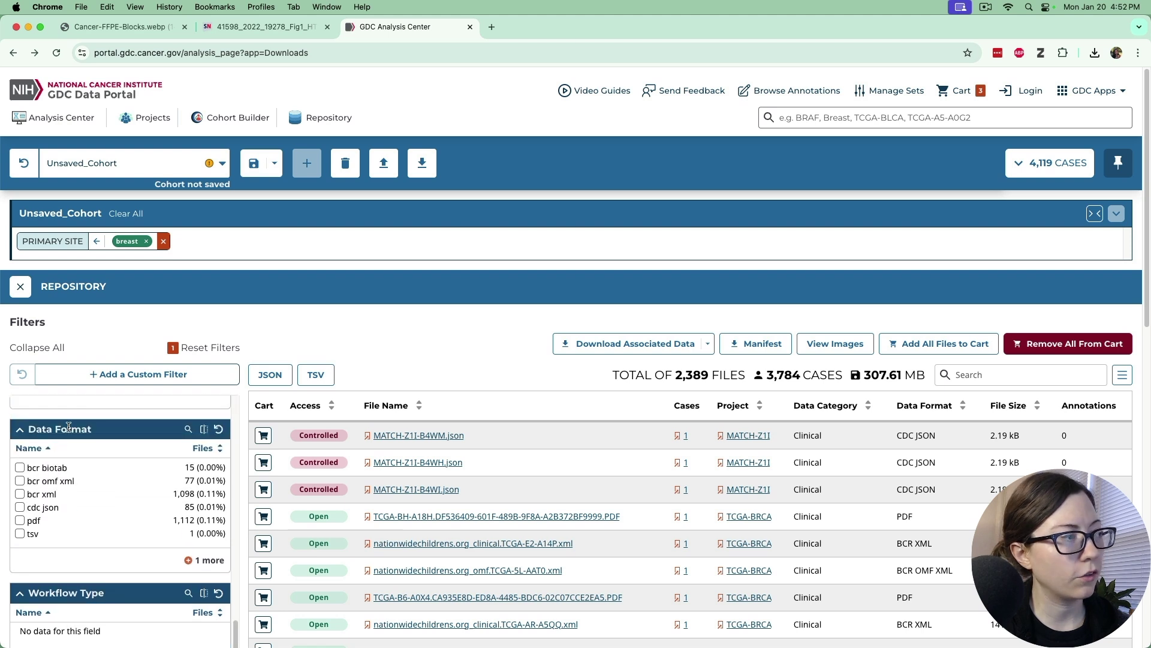
{"action": "left_click", "coordinate": [20, 494]}
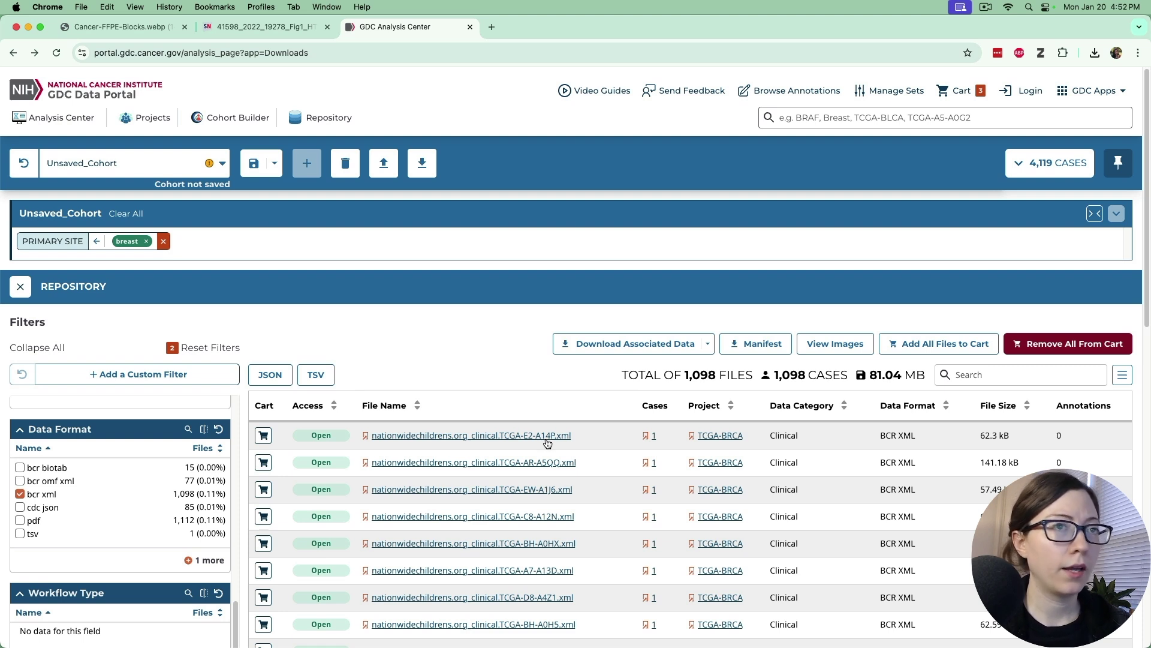
- Save the 1,098-file clinical manifest gdc_manifest.2025-01-20.165302.txt into Downloads
{"action": "left_click", "coordinate": [749, 345]}
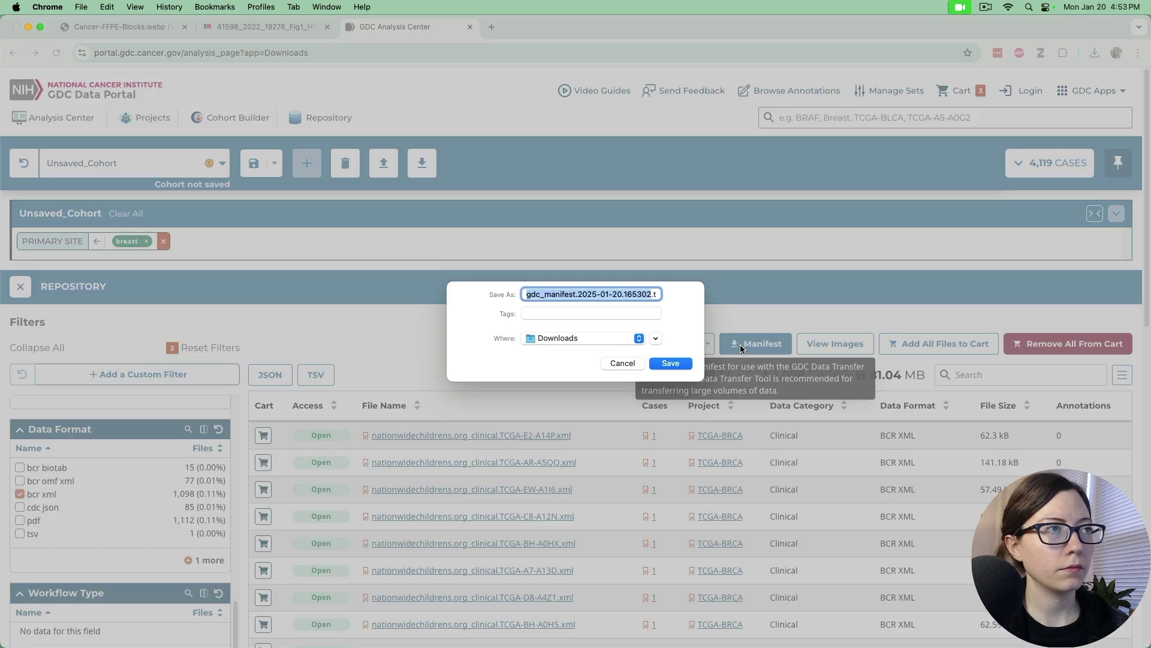
{"action": "left_click", "coordinate": [654, 363]}
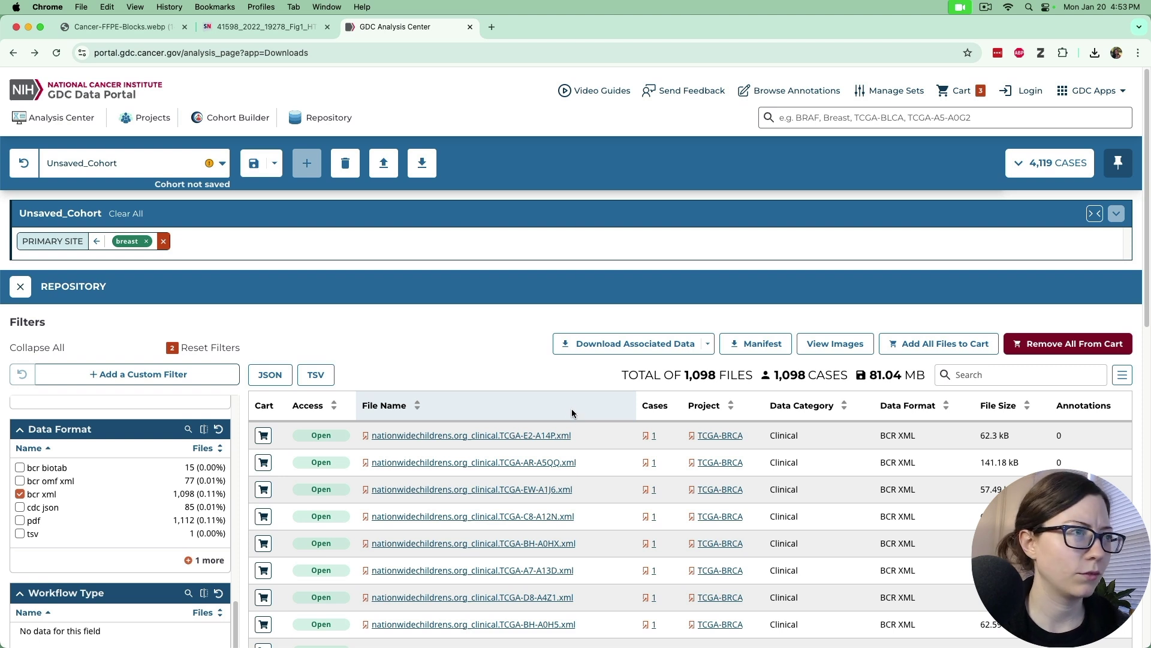
- Show Downloads in Finder and select the newer gdc_manifest.2025-01-20.165302.txt
{"action": "mouse_move", "coordinate": [431, 644]}
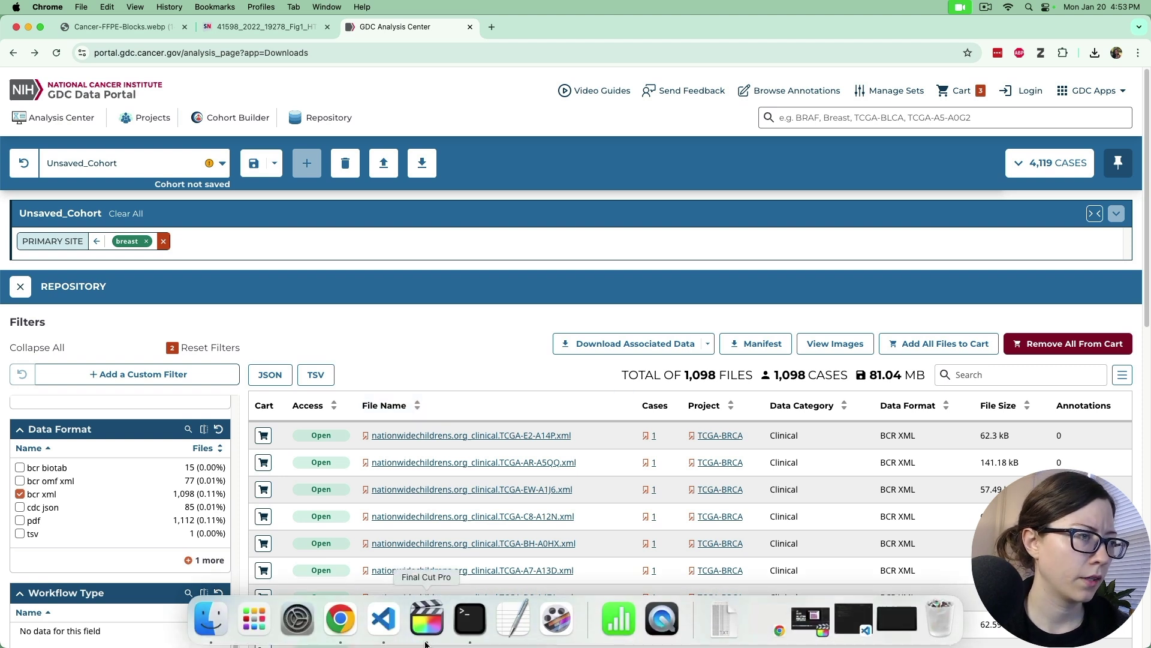
{"action": "left_click", "coordinate": [220, 616]}
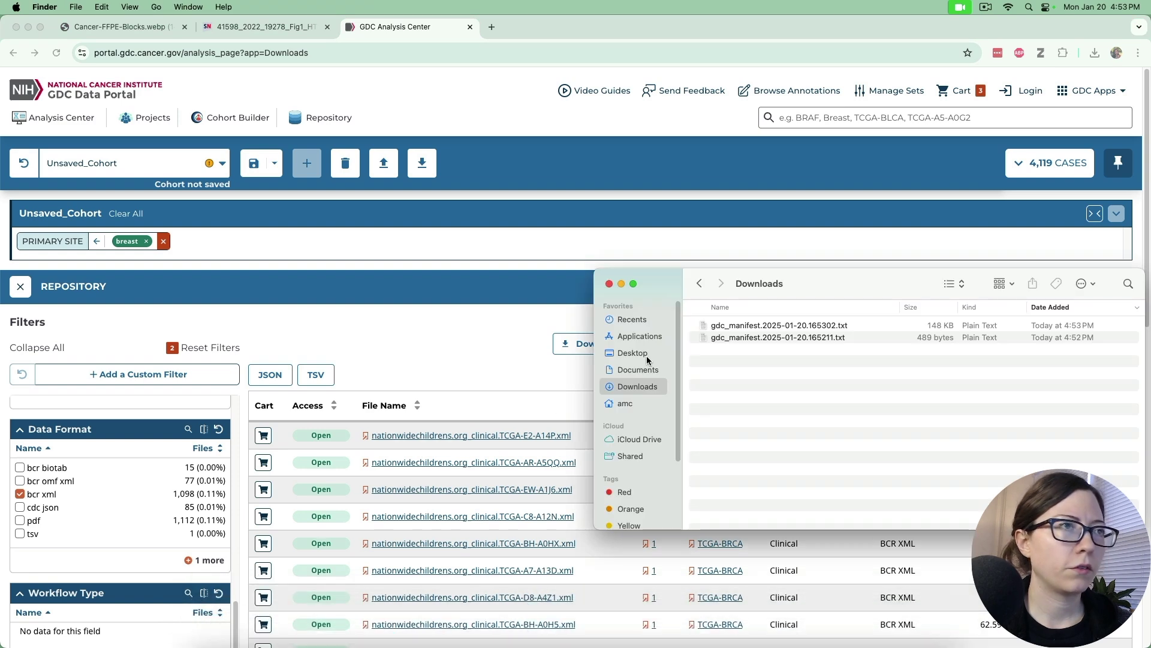
{"action": "left_click", "coordinate": [779, 326]}
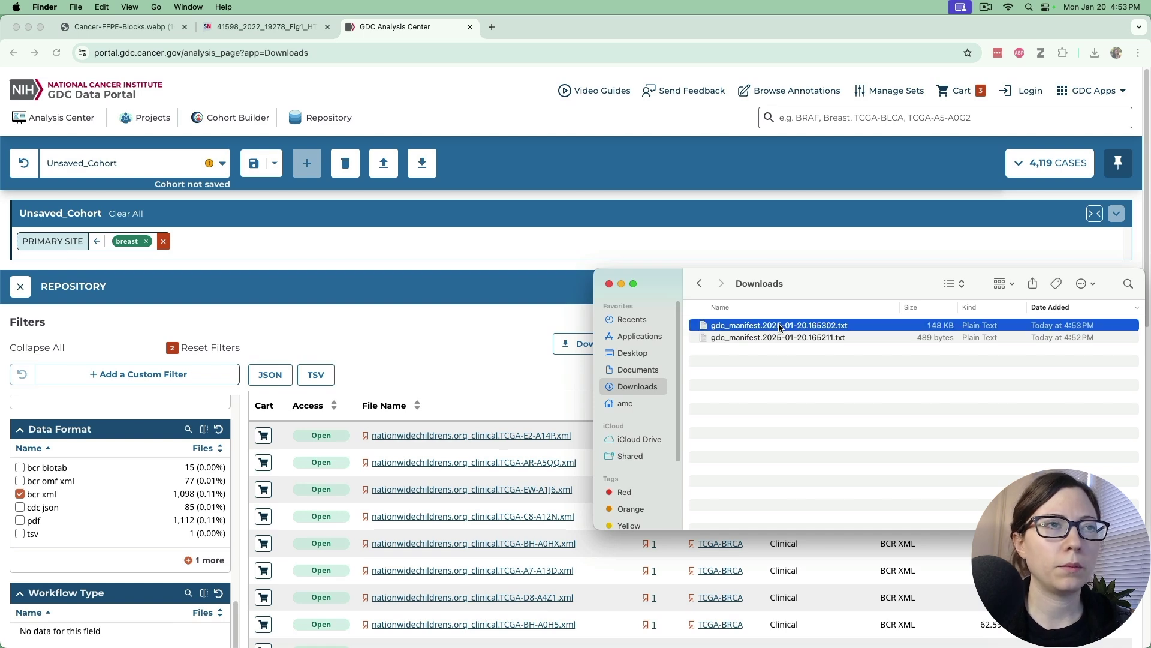
- Inspect the clinical manifest's id, filename, md5, size and state columns in TextEdit, then close it
{"action": "double_click", "coordinate": [780, 325]}
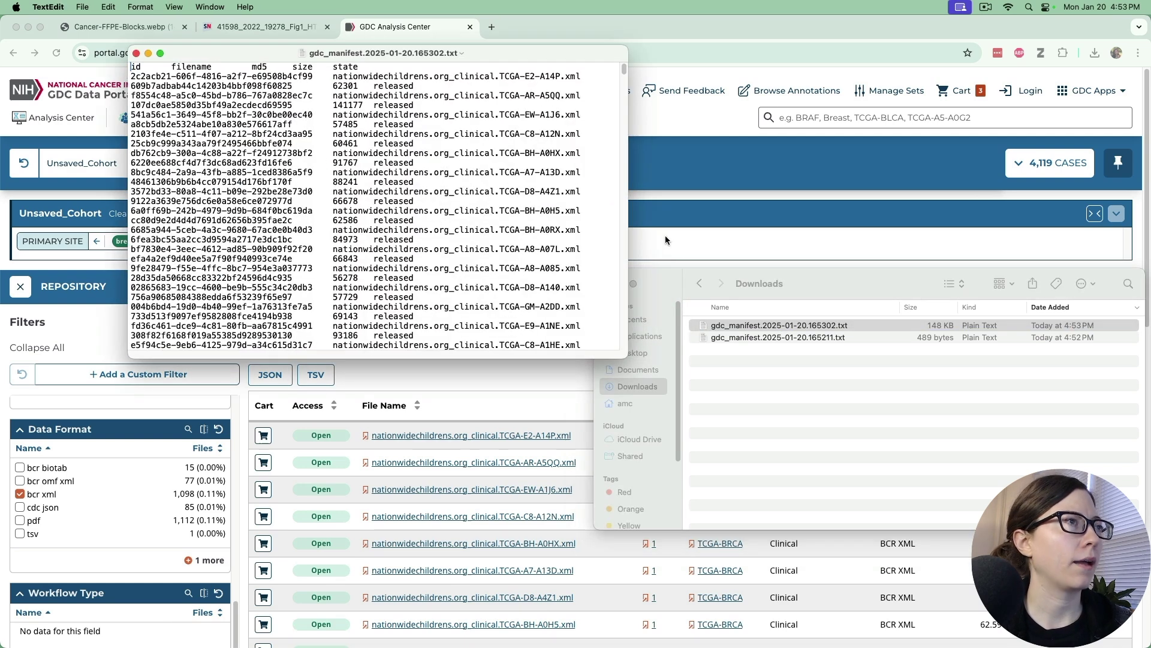
{"action": "left_click_drag", "start_coordinate": [629, 247], "coordinate": [1082, 249]}
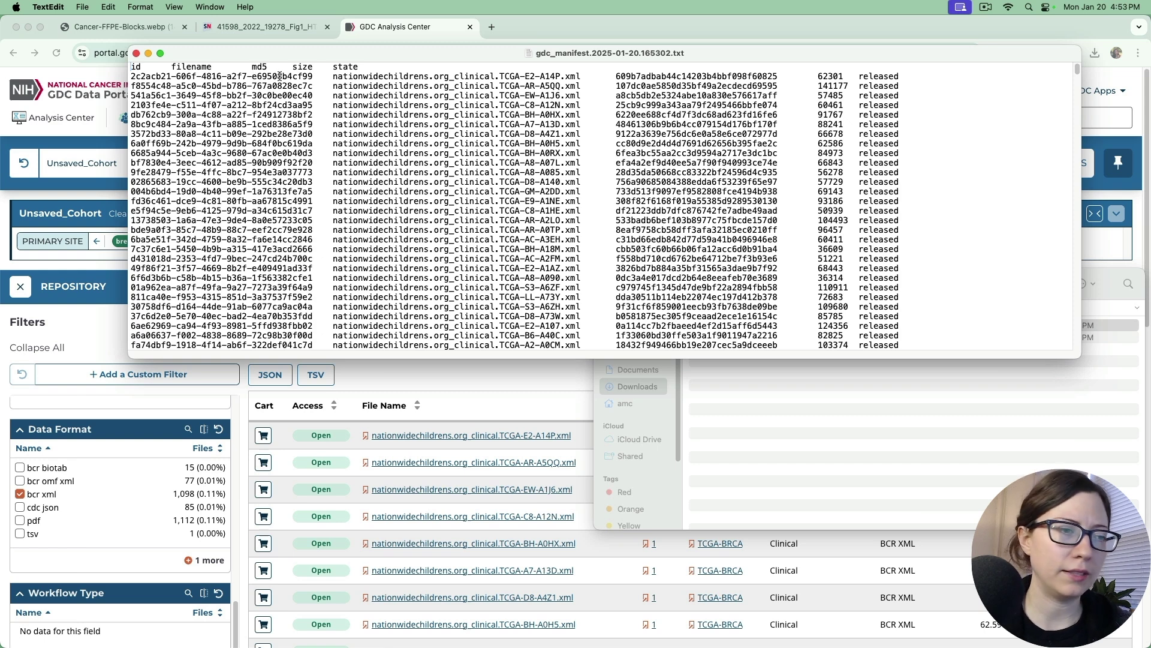
{"action": "left_click", "coordinate": [136, 54]}
{"action": "left_click", "coordinate": [537, 375]}
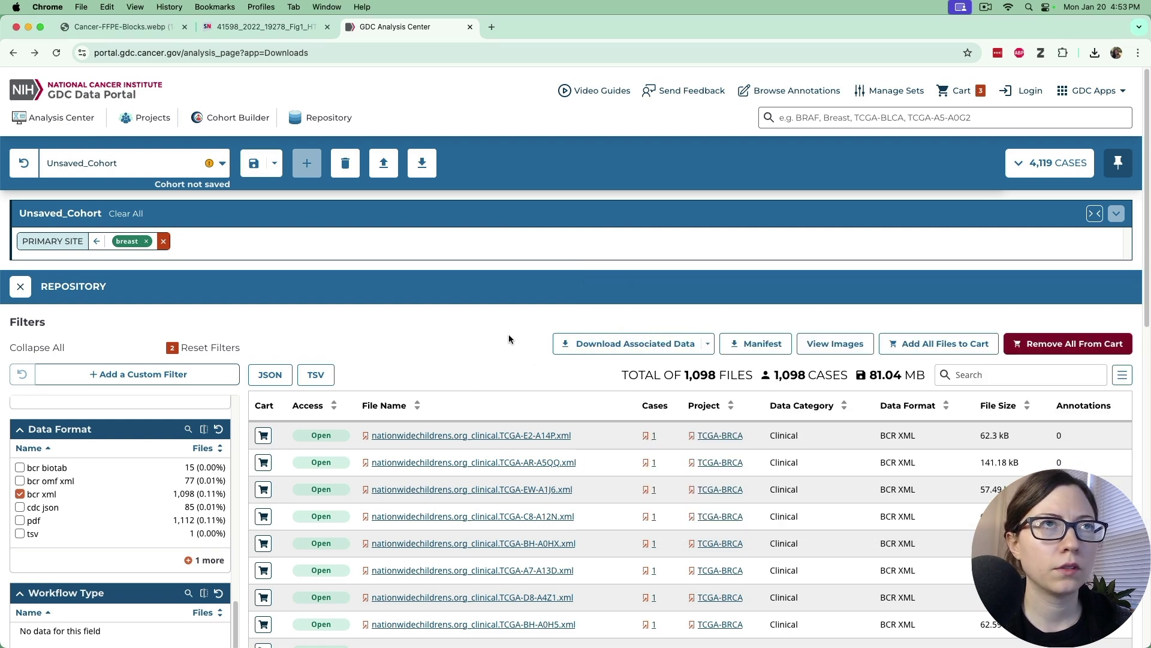
- Open the Data Transfer Tool Getting Started docs in a new tab and scroll to Binary Distributions
{"action": "left_click", "coordinate": [1127, 94]}
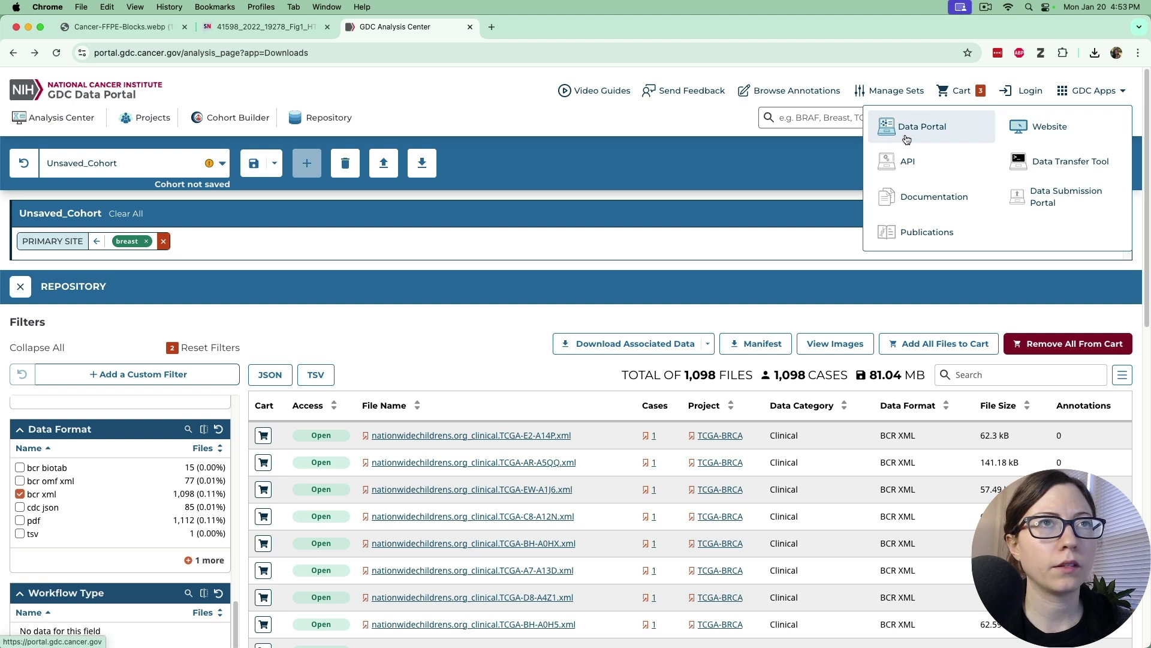
{"action": "right_click", "coordinate": [1067, 169]}
{"action": "left_click", "coordinate": [1045, 171]}
{"action": "left_click", "coordinate": [527, 25]}
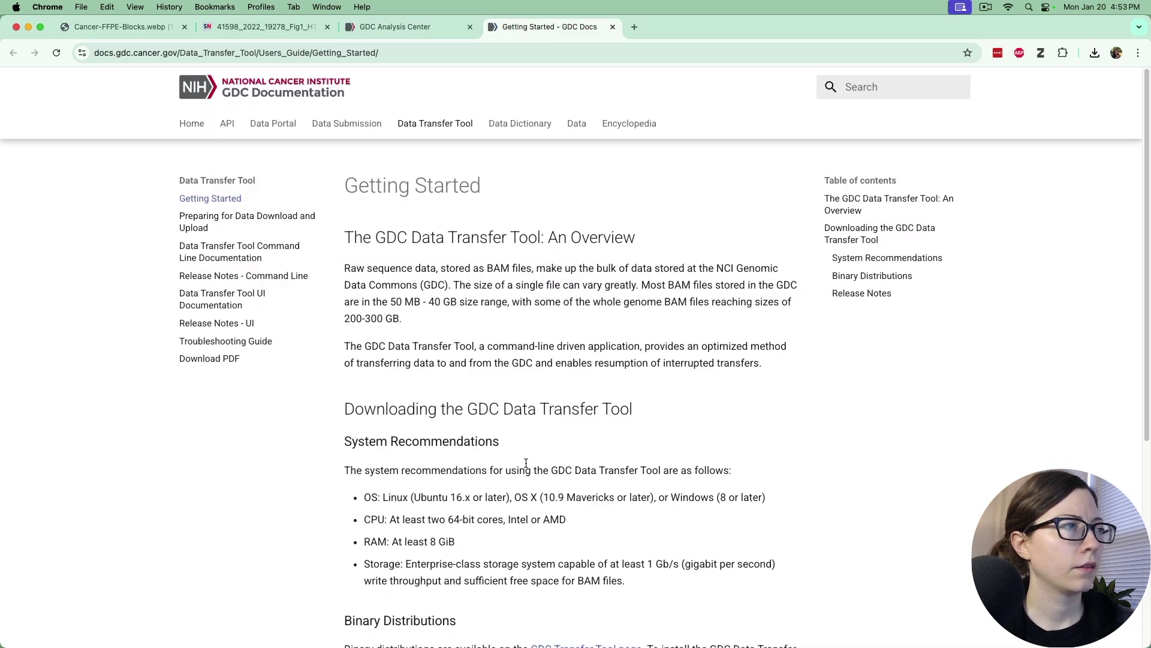
{"action": "scroll", "coordinate": [437, 474], "scroll_direction": "down", "scroll_amount": 1}
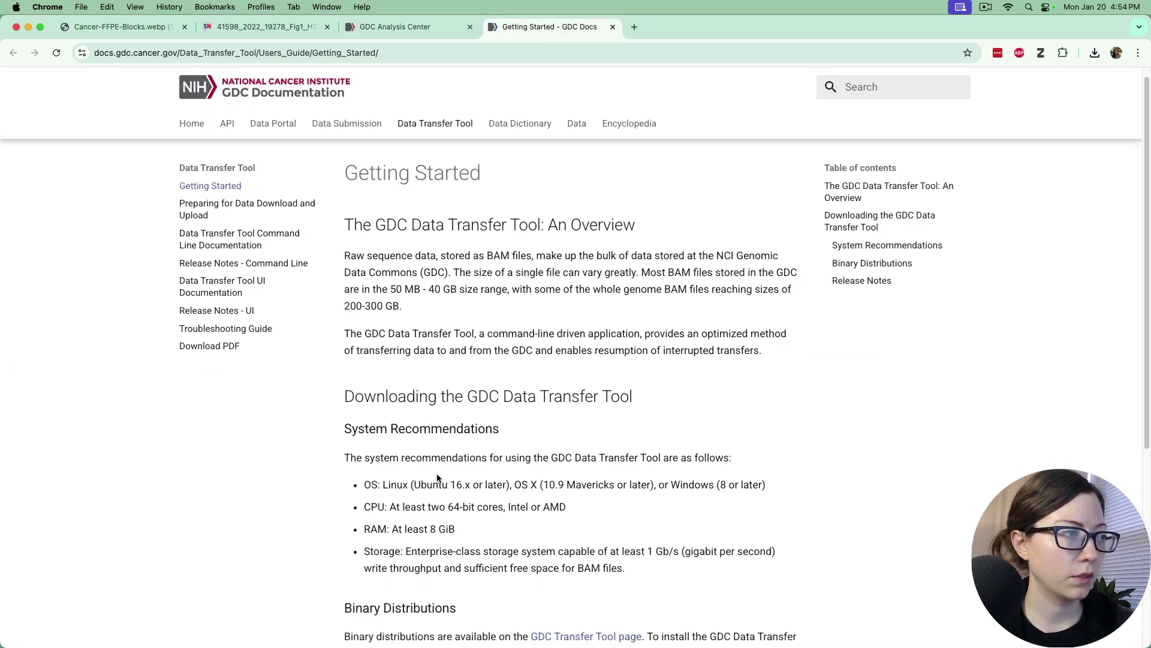
{"action": "scroll", "coordinate": [437, 477], "scroll_direction": "down", "scroll_amount": 5}
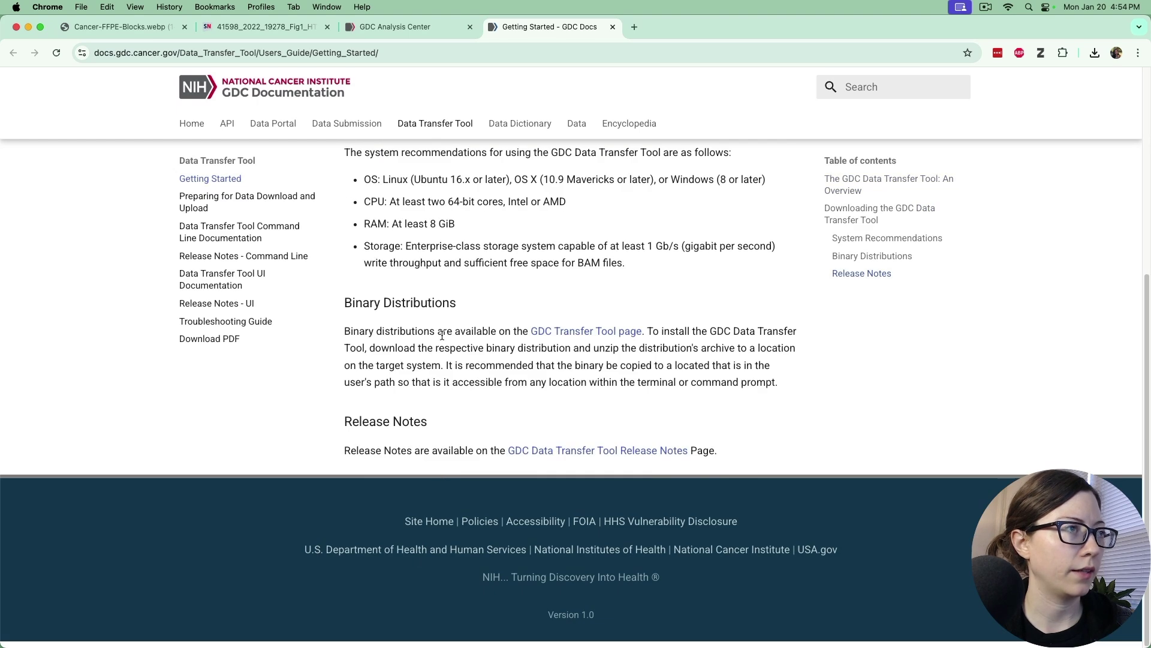
- Download the Apple Silicon build gdc-client_2.3_OSX_x64-py3.8-macos-14.zip into Downloads and view it in Finder
{"action": "left_click", "coordinate": [580, 335]}
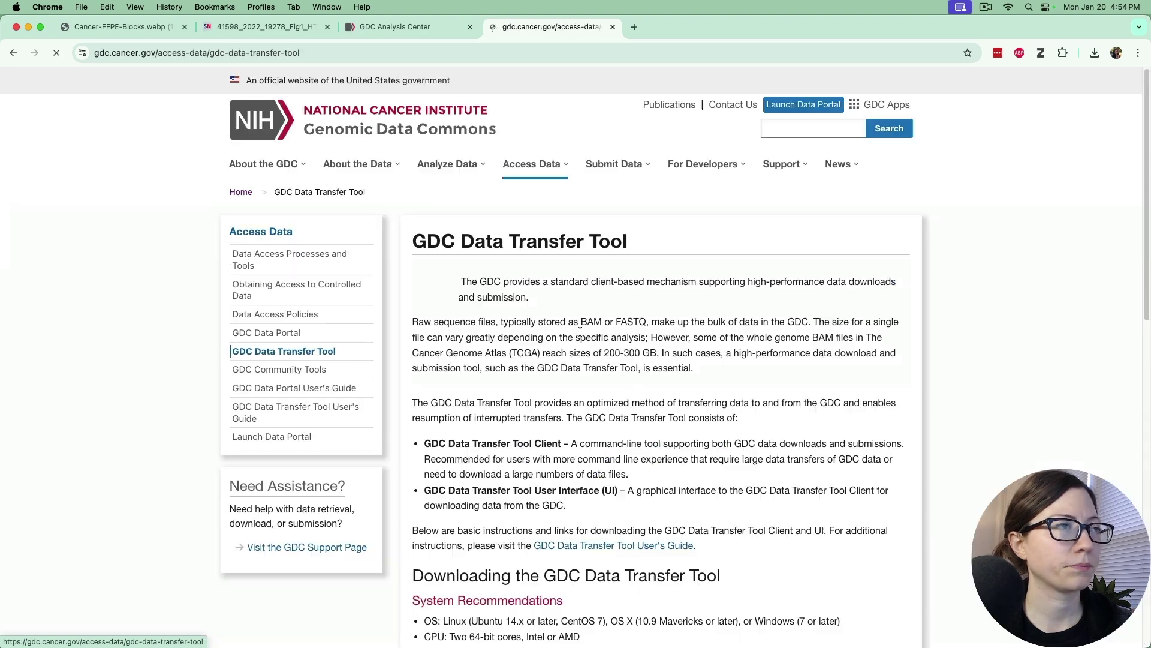
{"action": "scroll", "coordinate": [581, 334], "scroll_direction": "down", "scroll_amount": 10}
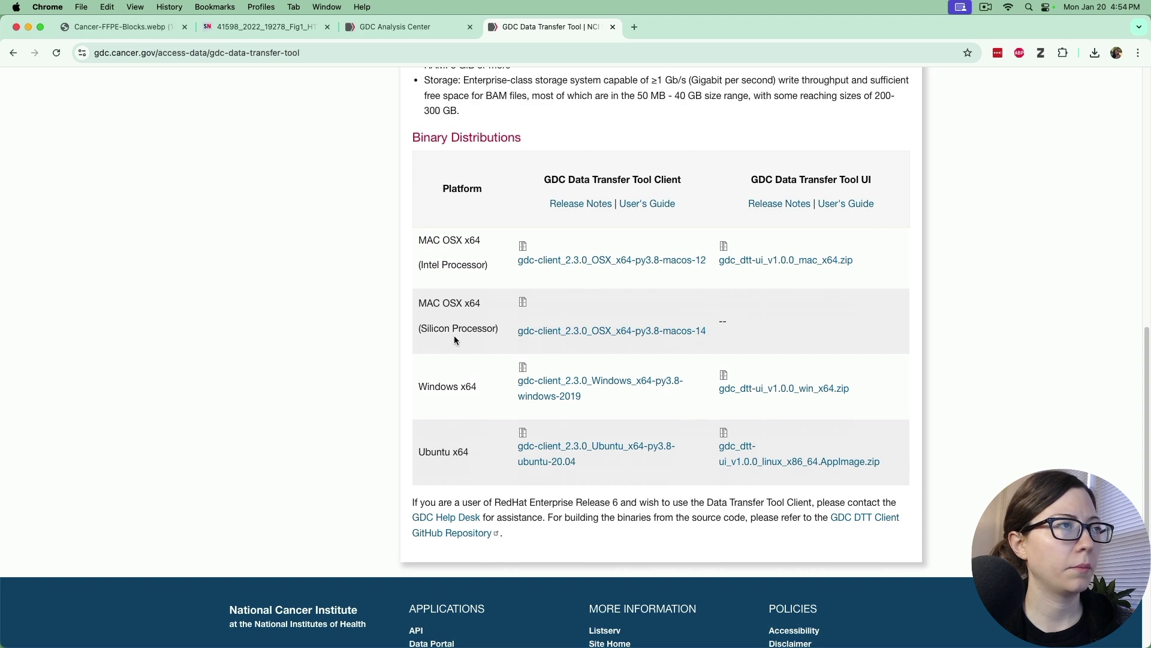
{"action": "left_click", "coordinate": [563, 331]}
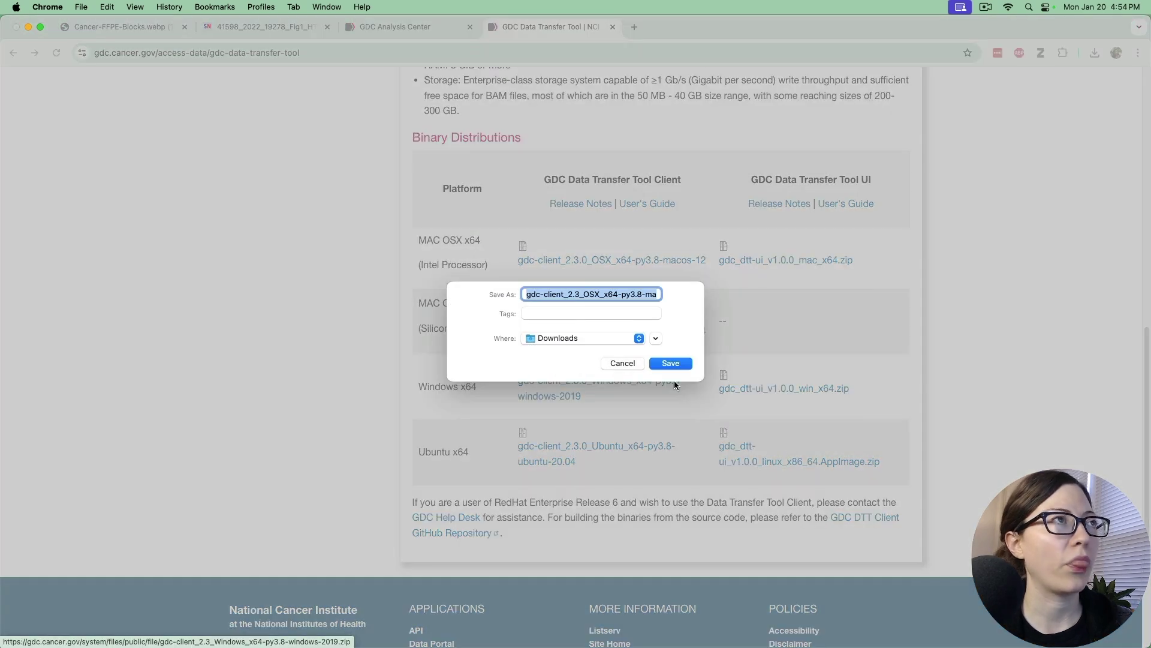
{"action": "left_click", "coordinate": [684, 365]}
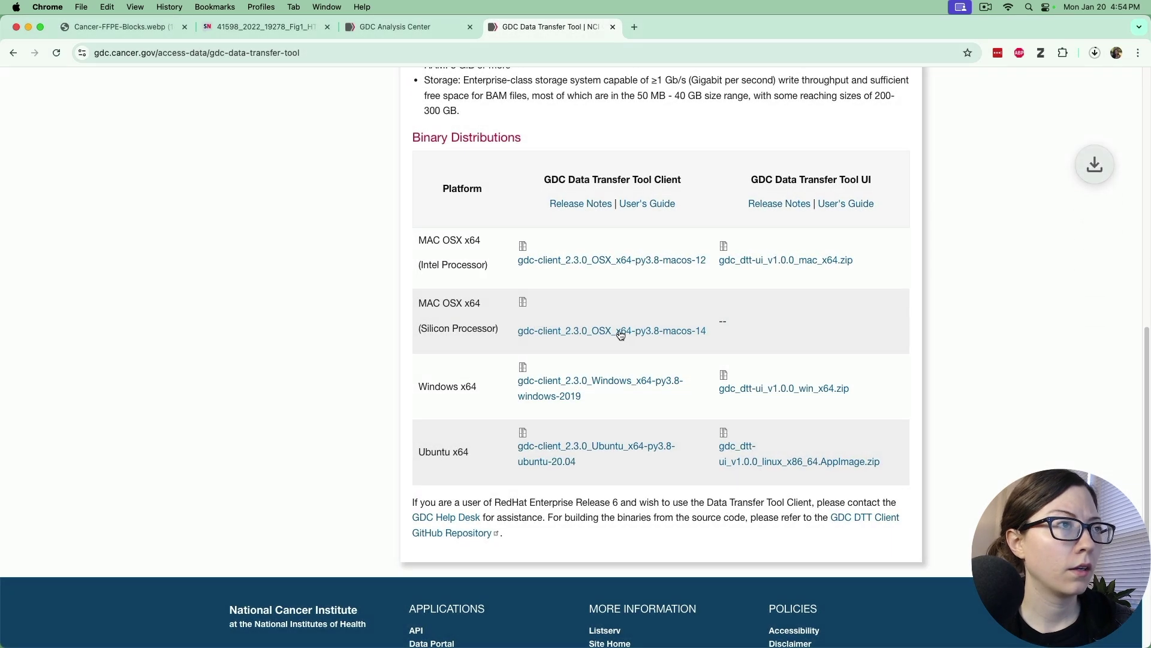
{"action": "left_click", "coordinate": [212, 636]}
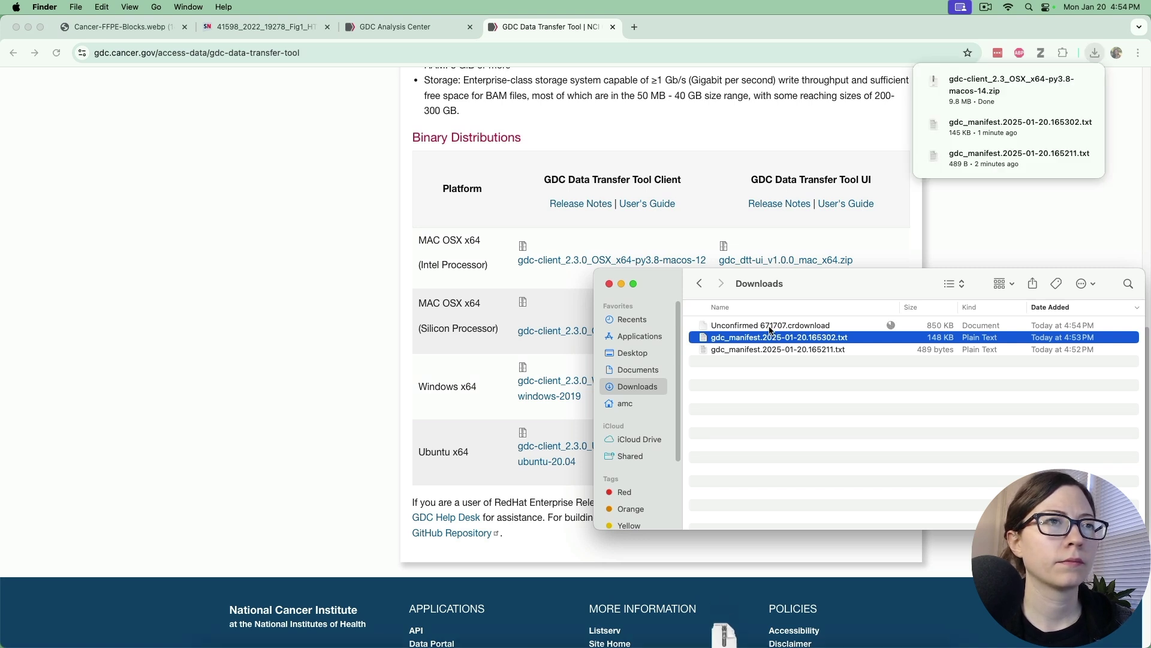
- Unzip the gdc-client archive and move the executable into the home folder's bin directory
{"action": "left_click", "coordinate": [770, 329]}
{"action": "double_click", "coordinate": [770, 327]}
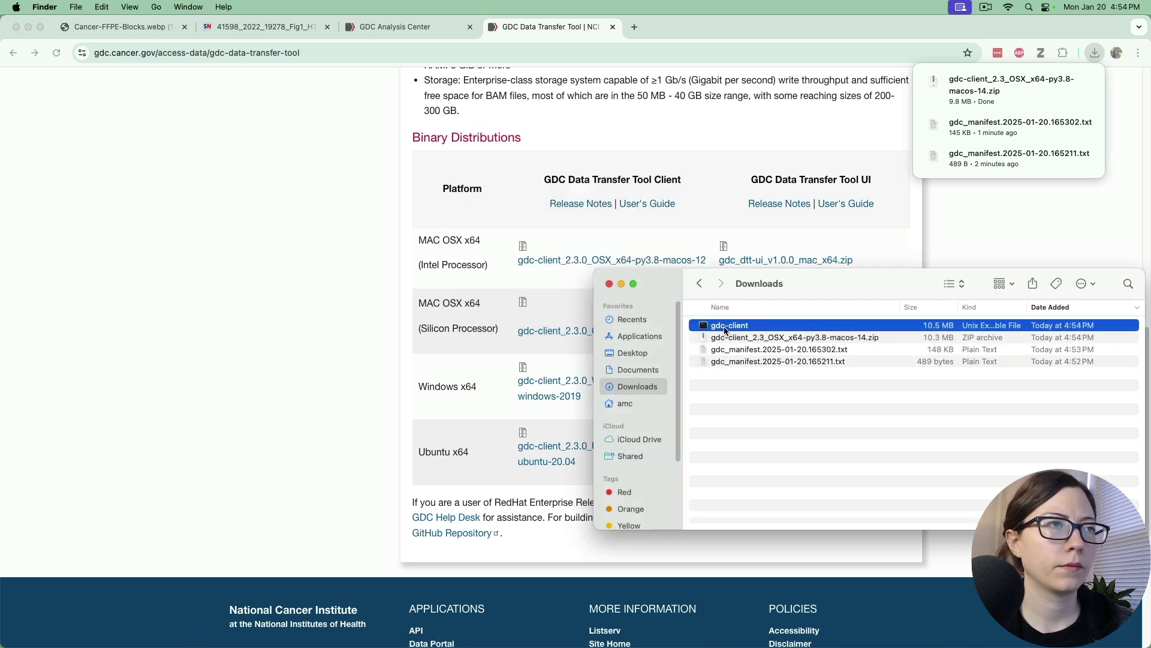
{"action": "mouse_move", "coordinate": [724, 329]}
{"action": "left_mouse_down"}
{"action": "mouse_move", "coordinate": [642, 403]}
{"action": "mouse_move", "coordinate": [708, 328]}
{"action": "mouse_move", "coordinate": [728, 333]}
{"action": "left_mouse_up"}
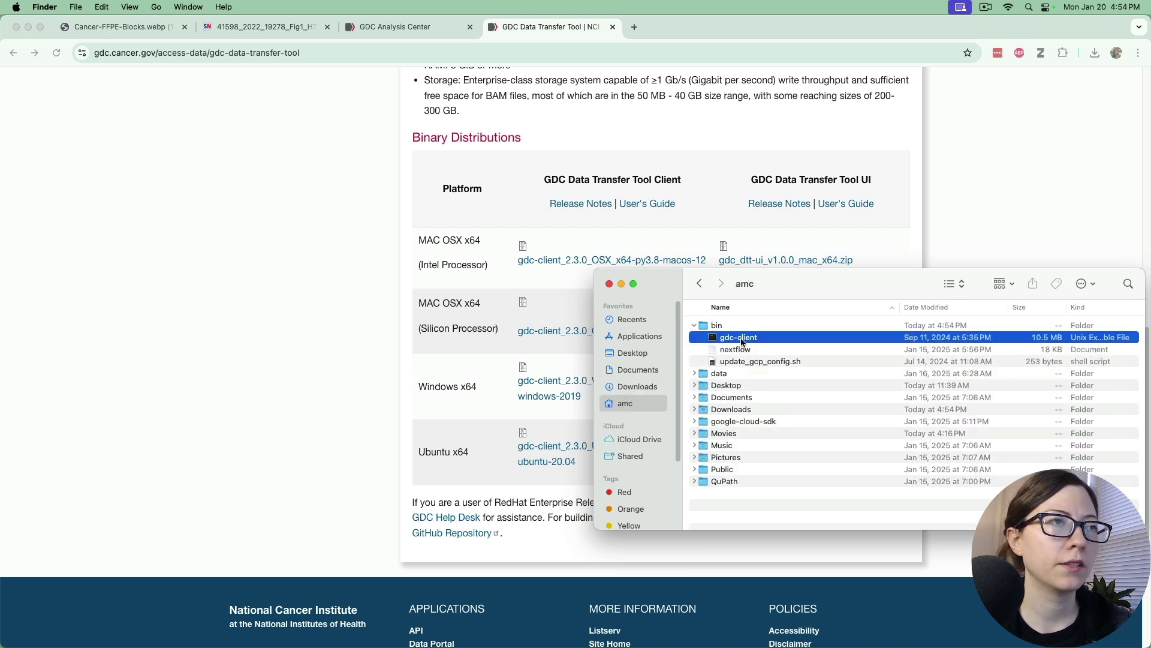
- Copy the bin folder's full pathname using the Option-revealed context menu item
{"action": "left_click", "coordinate": [722, 328]}
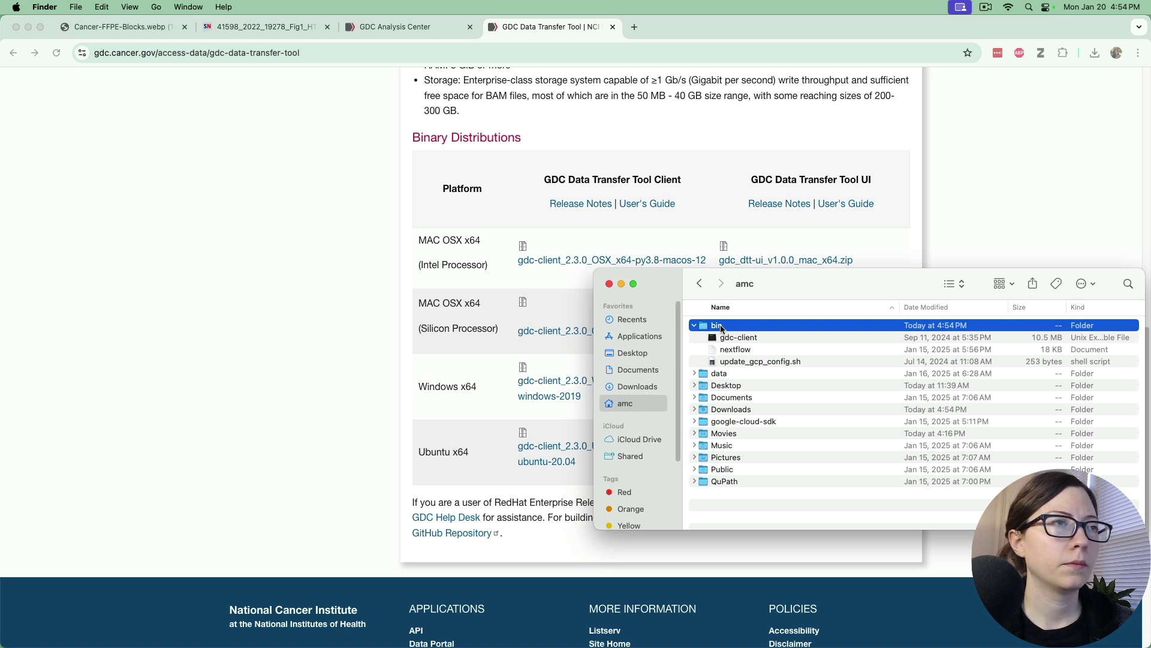
{"action": "right_click", "coordinate": [721, 328]}
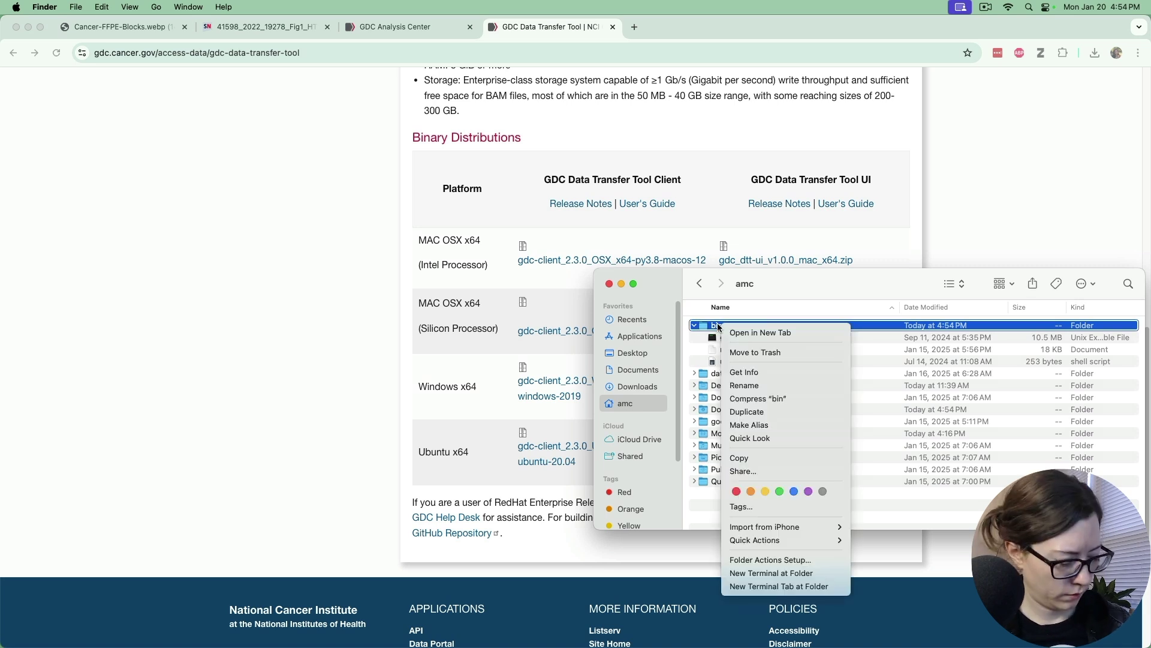
{"action": "key", "text": "alt"}
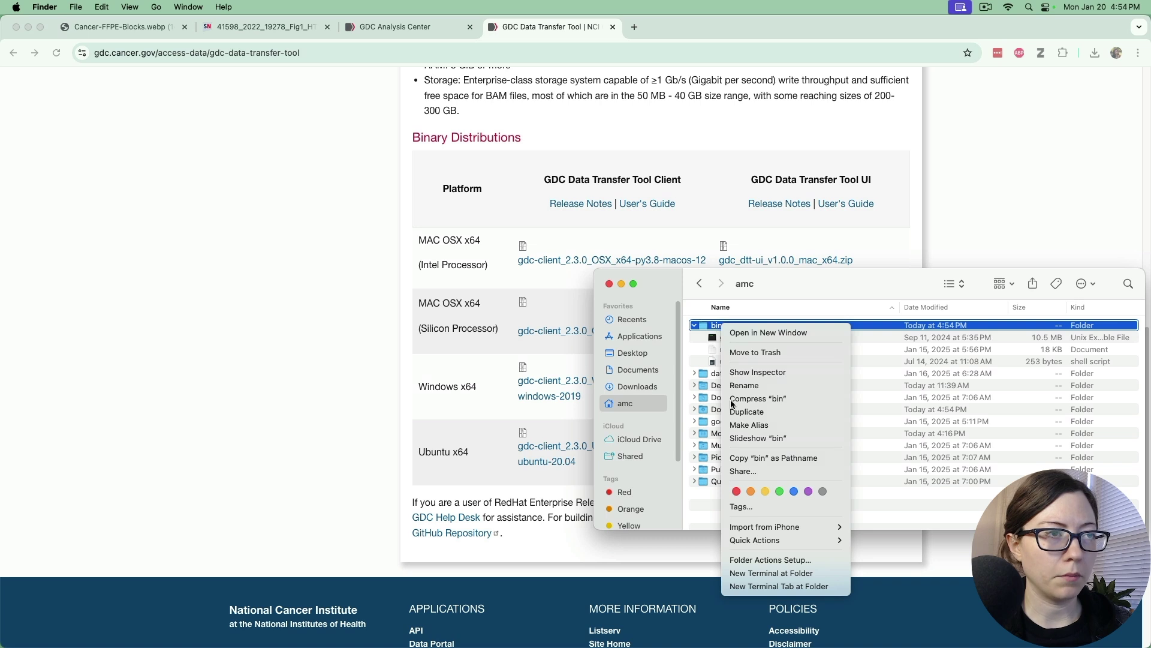
{"action": "left_click", "coordinate": [753, 459]}
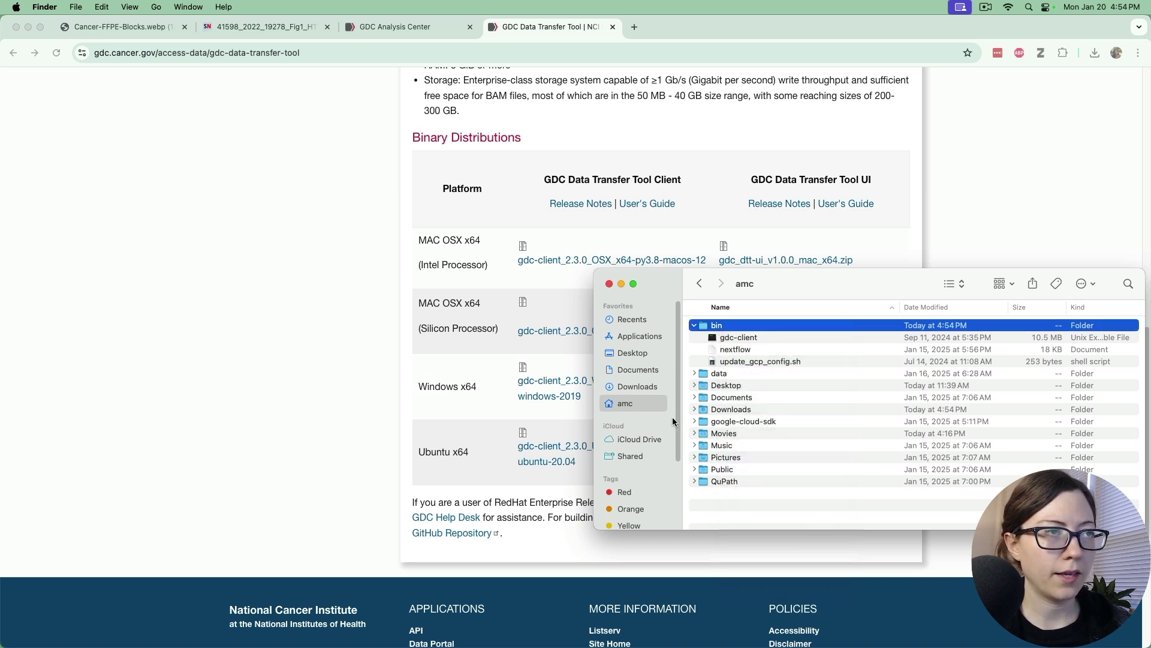
- In a new Terminal shell, check that ~/.bash_profile contains export PATH=$PATH:/Users/amc/bin, then exit nano
{"action": "mouse_move", "coordinate": [508, 646]}
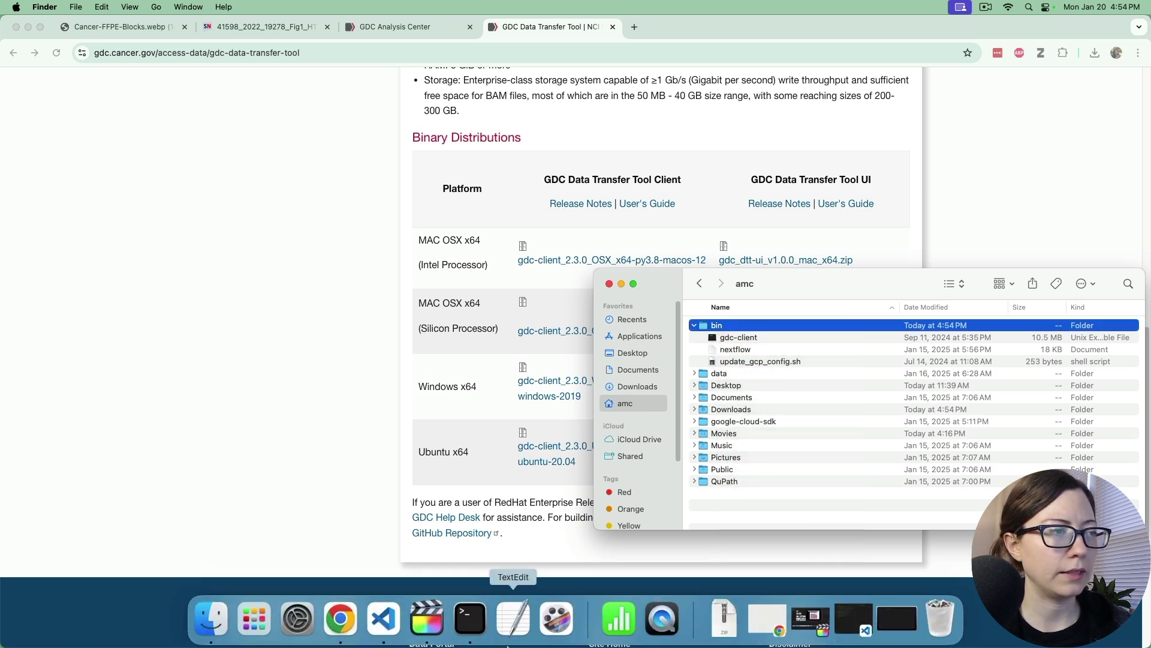
{"action": "left_click", "coordinate": [470, 623]}
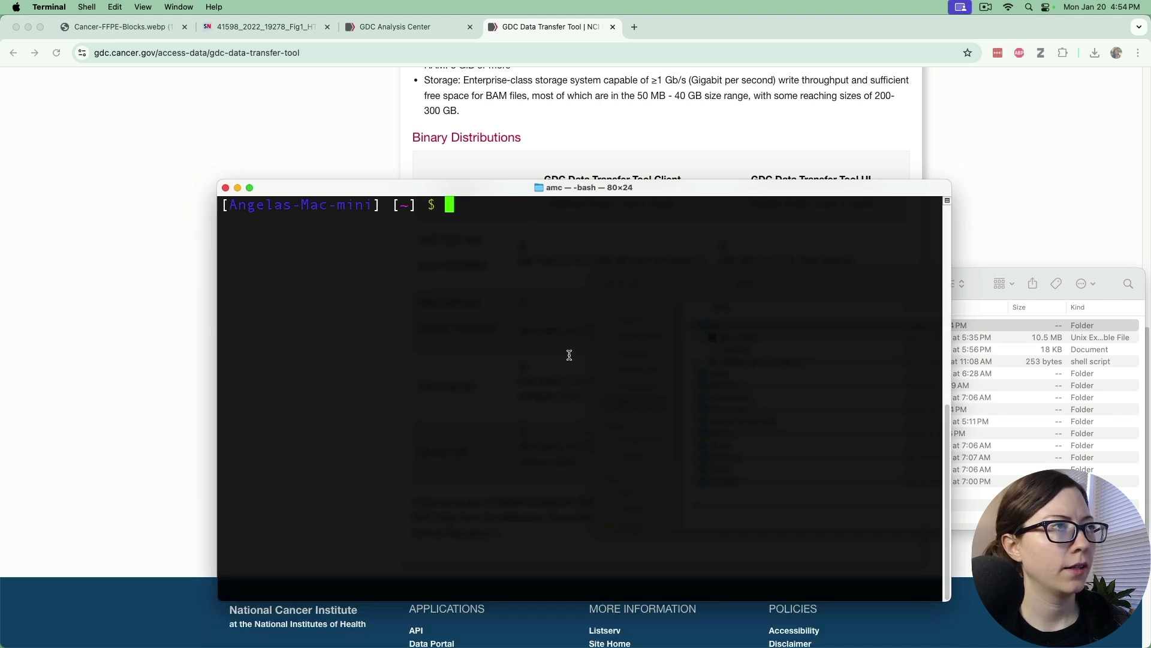
{"action": "key", "text": "Up"}
{"action": "key", "text": "Up"}
{"action": "key", "text": "Up"}
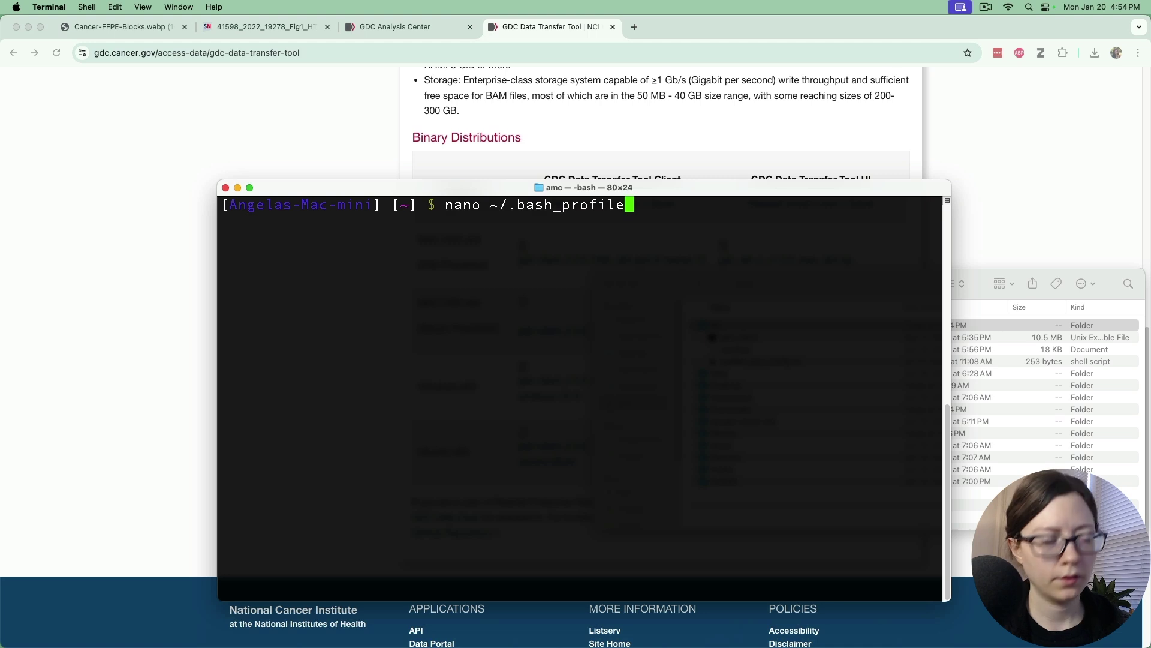
{"action": "key", "text": "Return"}
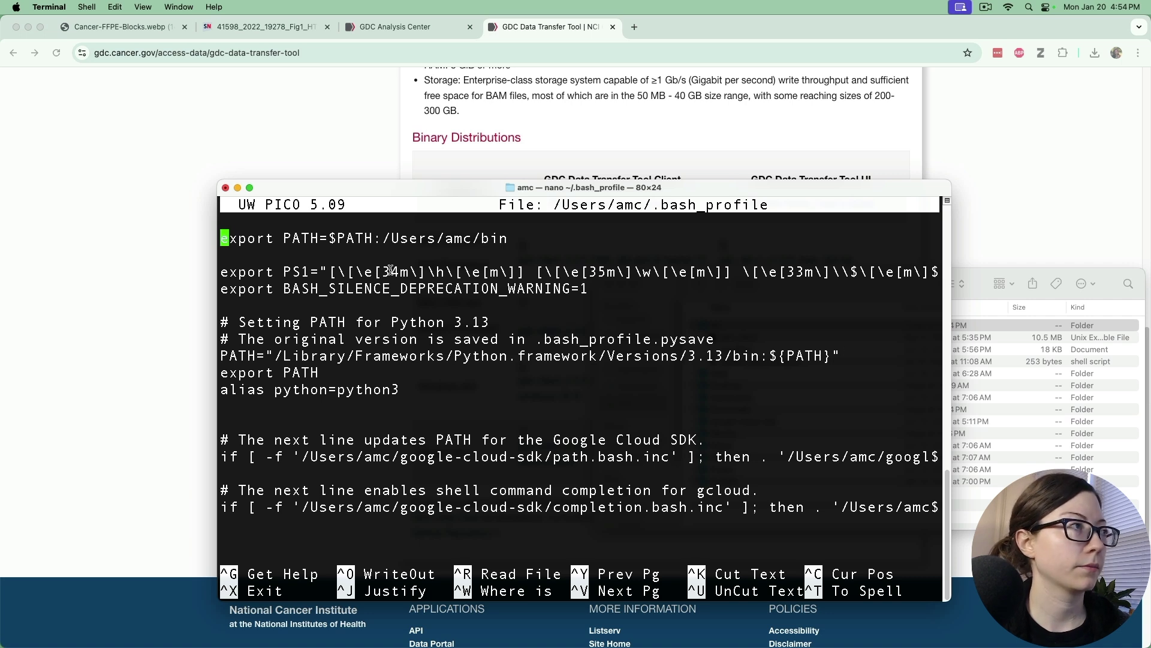
{"action": "left_click_drag", "start_coordinate": [510, 233], "coordinate": [242, 238]}
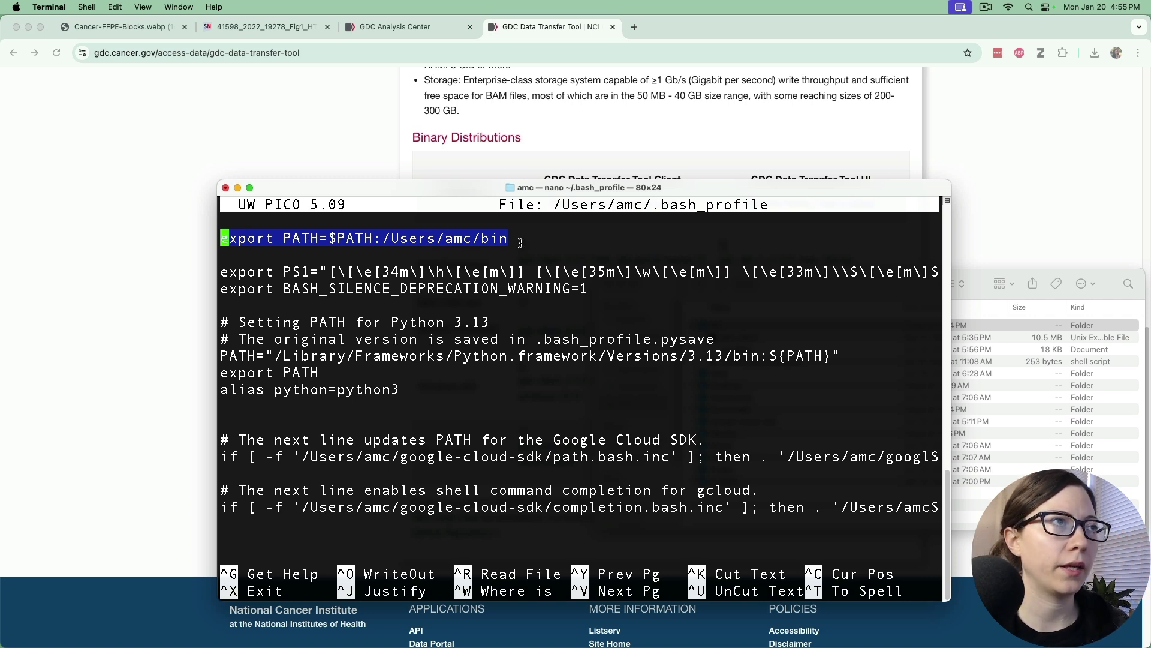
{"action": "double_click", "coordinate": [500, 239]}
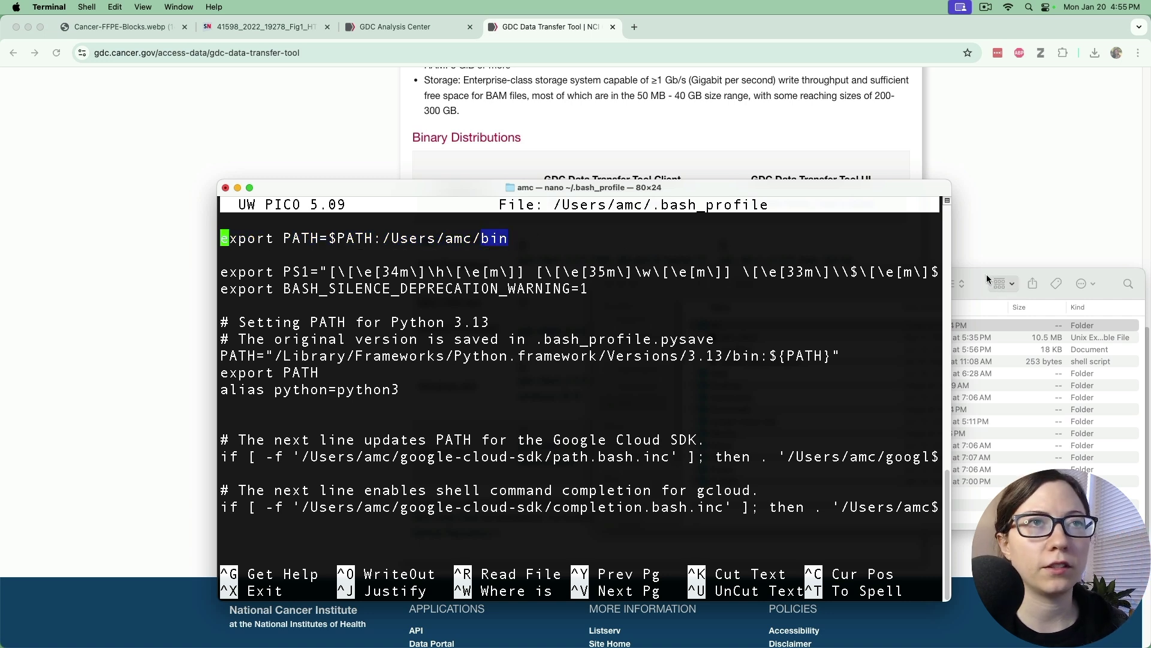
{"action": "left_click", "coordinate": [584, 238]}
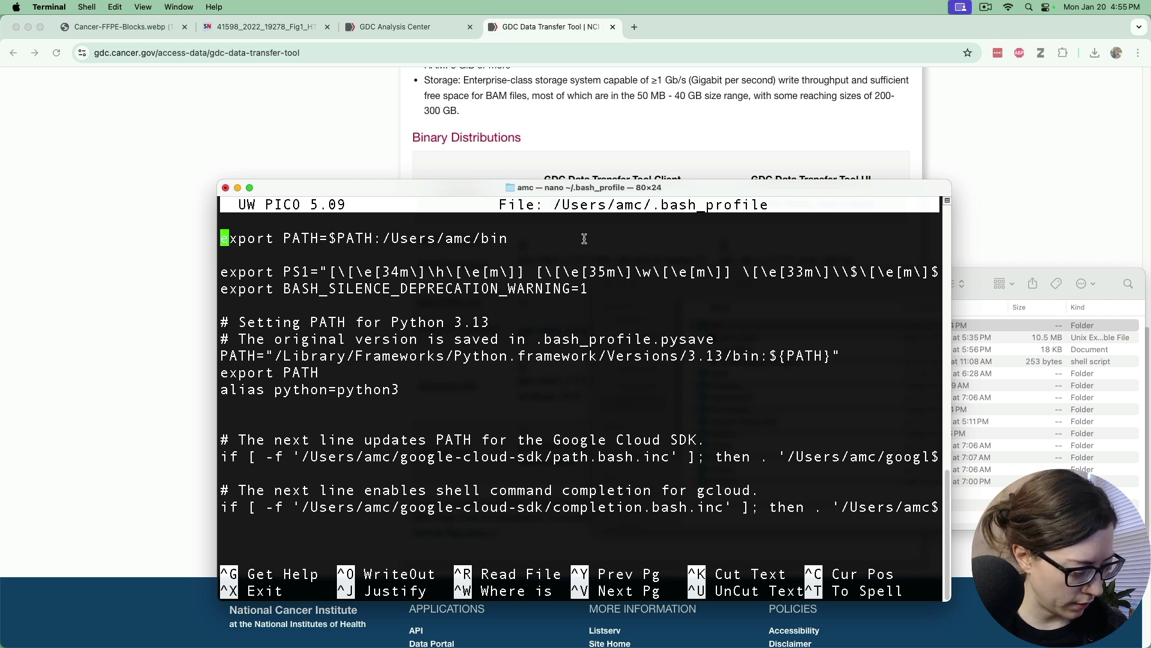
{"action": "key", "text": "ctrl+x"}
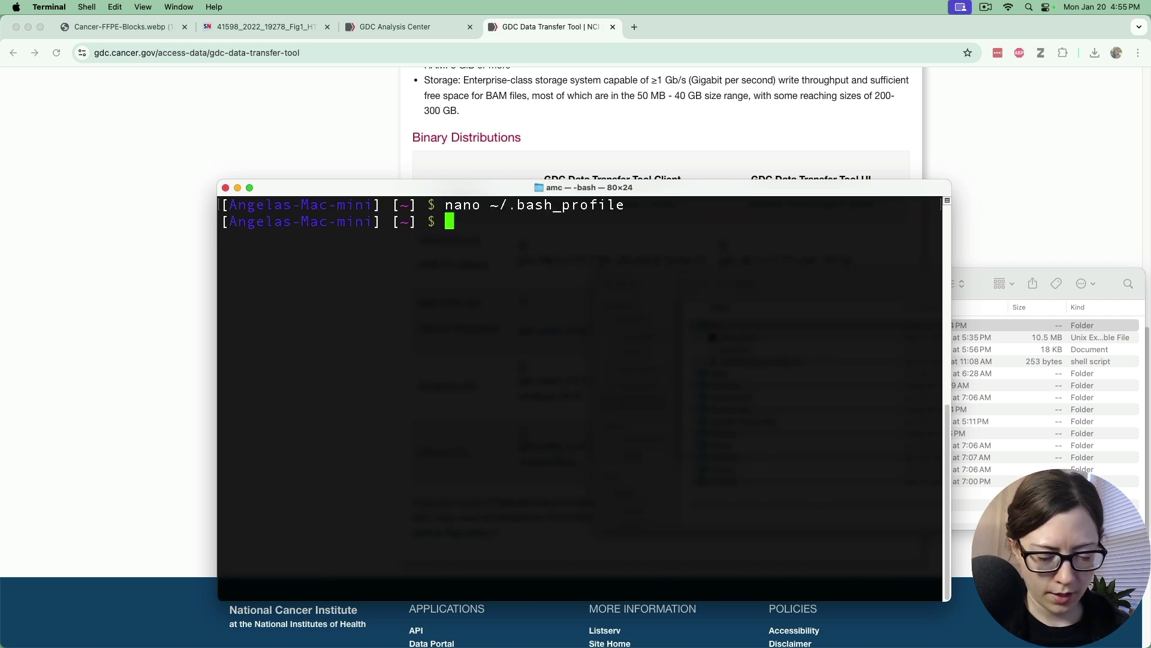
- Run source ~/.bash_profile, then try gdc-client, which macOS blocks as 'Not Opened'
{"action": "key", "text": "Up"}
{"action": "key", "text": "Up"}
{"action": "key", "text": "Up"}
{"action": "key", "text": "Up"}
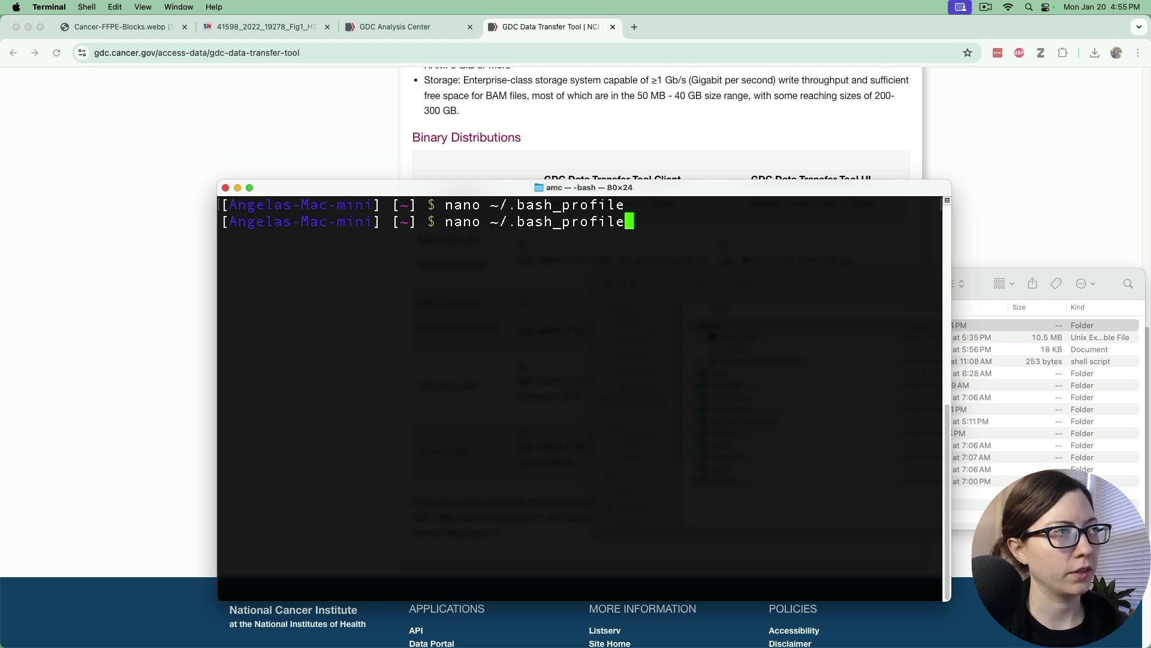
{"action": "key", "text": "Up"}
{"action": "key", "text": "Up"}
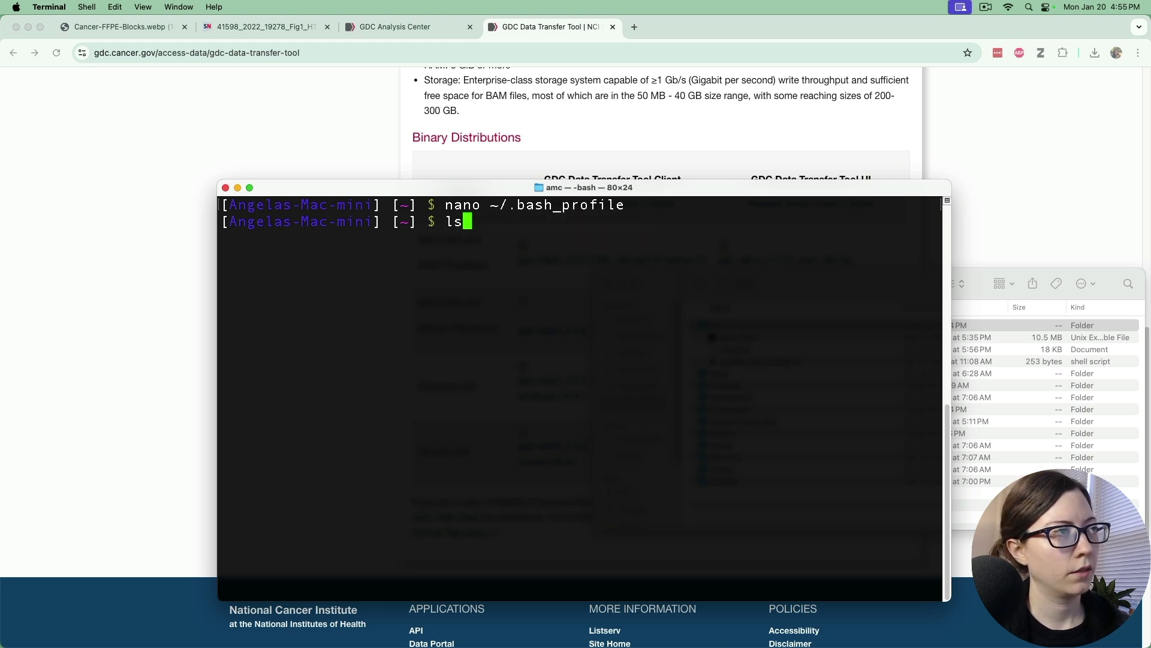
{"action": "key", "text": "Up"}
{"action": "key", "text": "Up"}
{"action": "key", "text": "Up"}
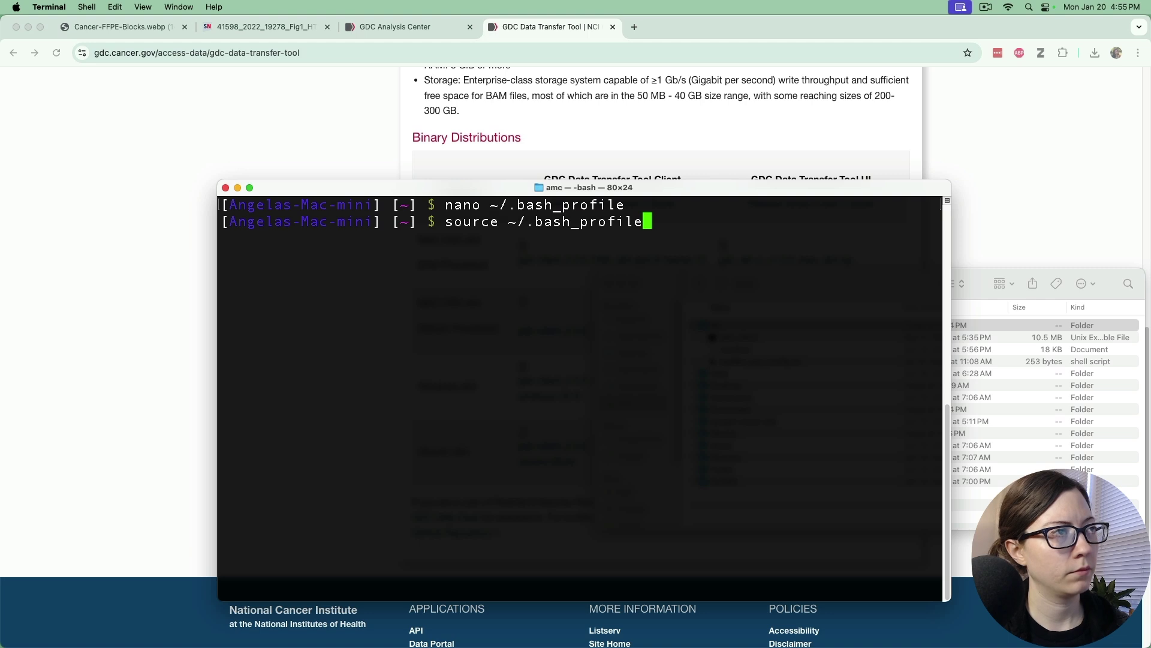
{"action": "key", "text": "Return"}
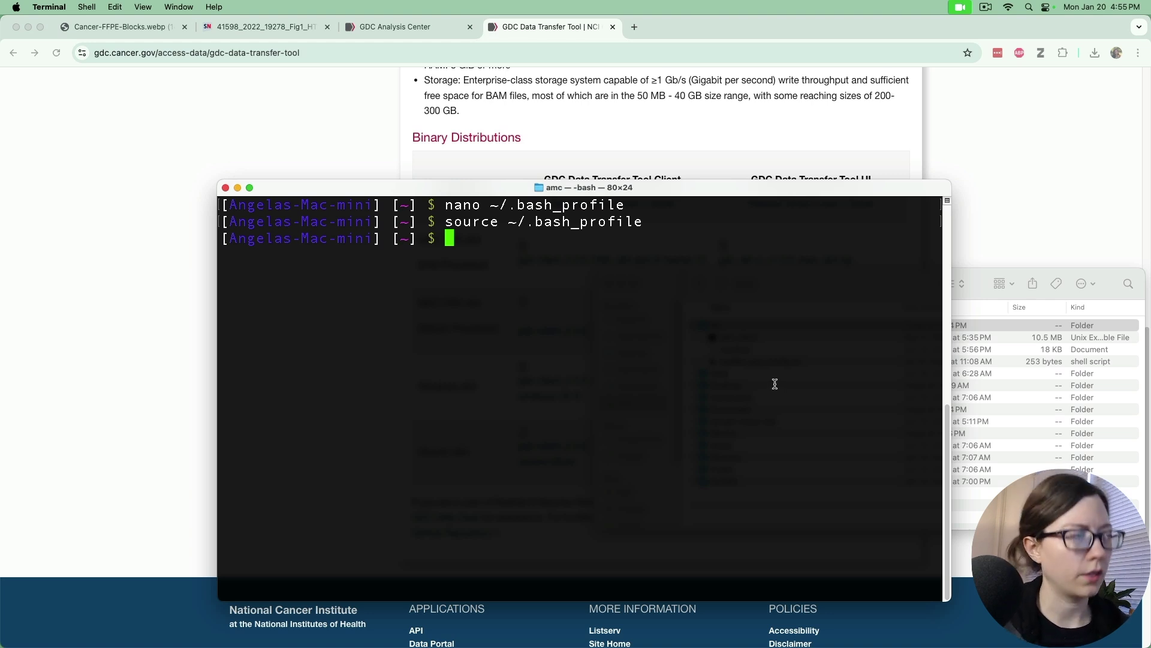
{"action": "key", "text": "Up"}
{"action": "key", "text": "Up"}
{"action": "key", "text": "Up"}
{"action": "key", "text": "Up"}
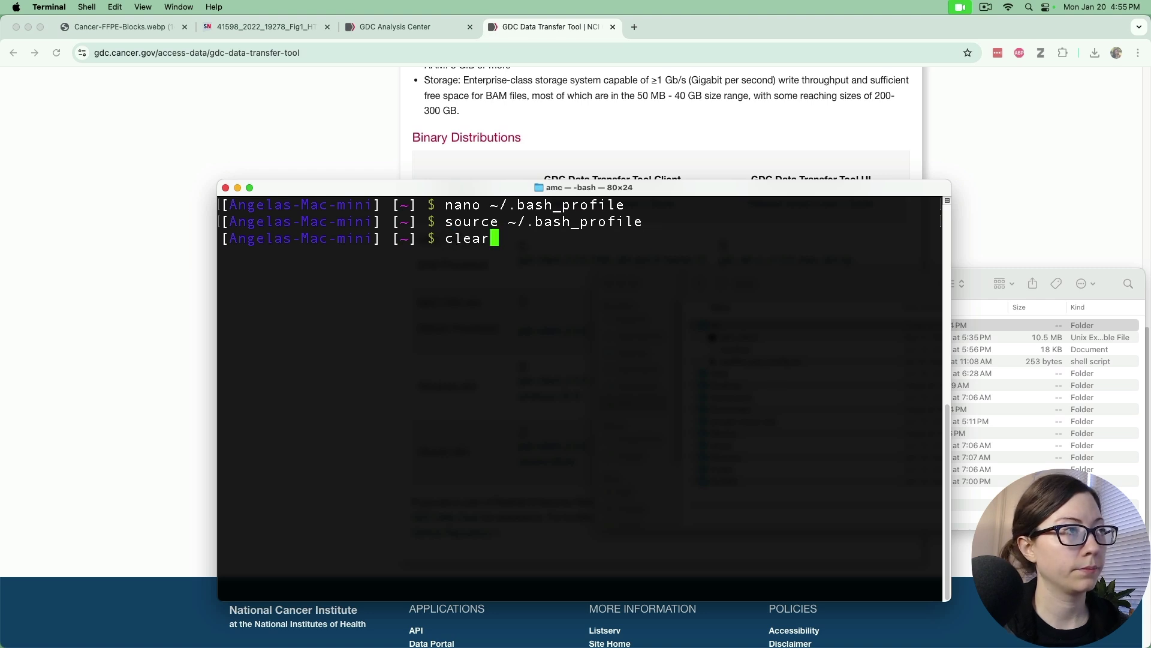
{"action": "key", "text": "Return"}
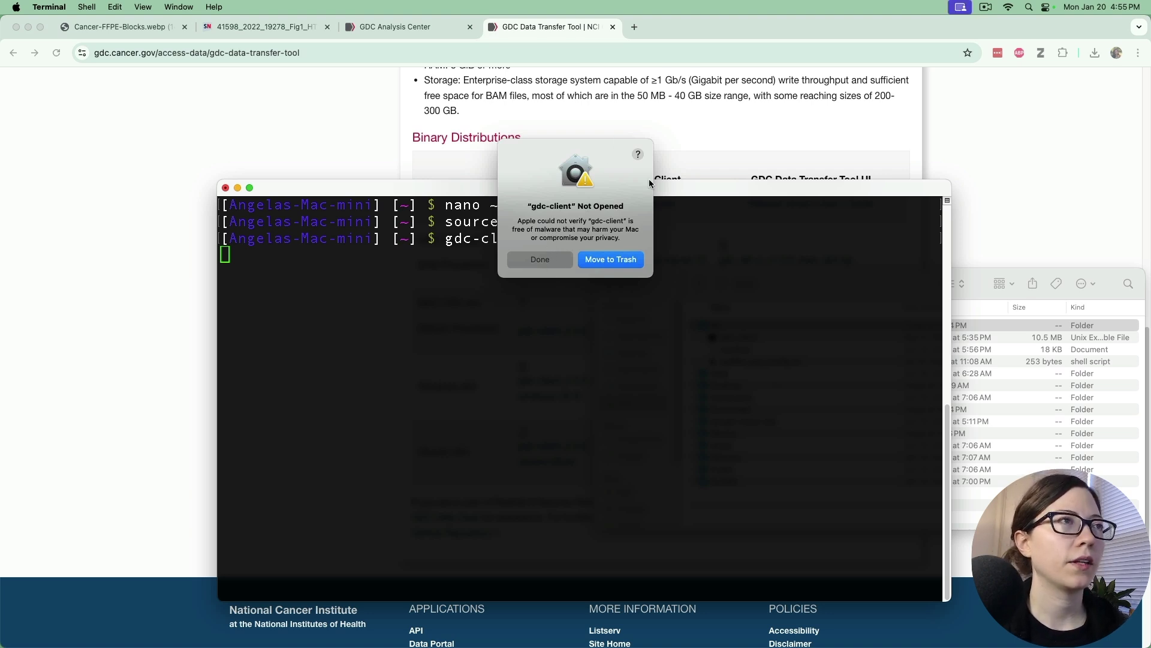
- Allow the blocked gdc-client anyway in Privacy & Security settings, then close System Settings
{"action": "left_click", "coordinate": [639, 154]}
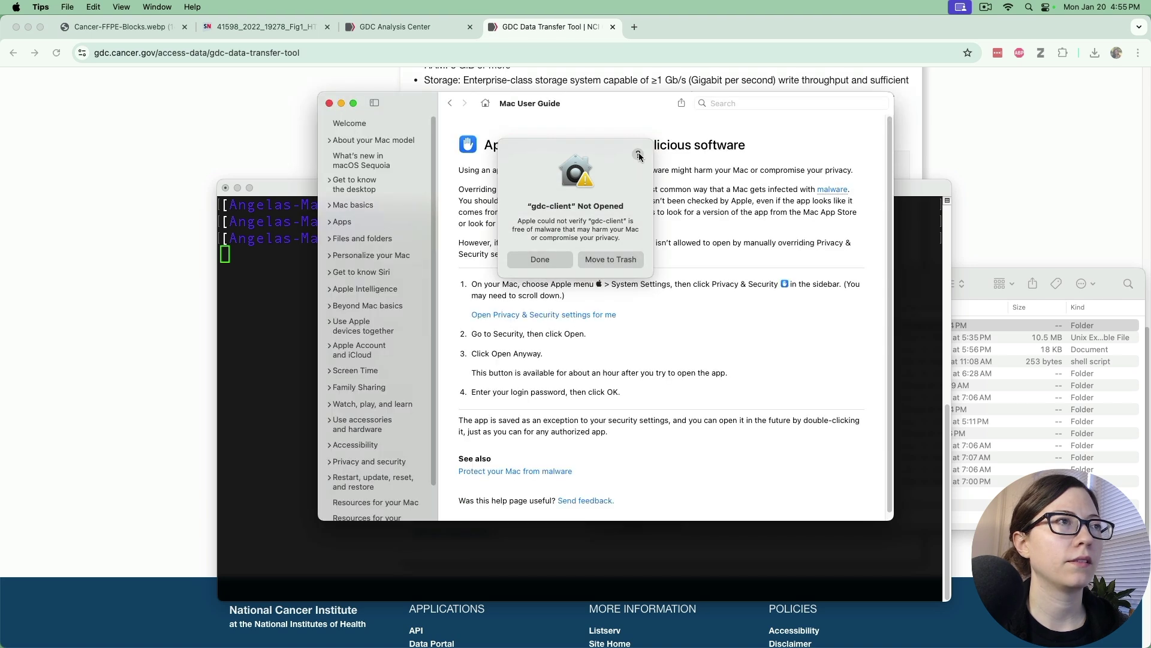
{"action": "left_click", "coordinate": [541, 260]}
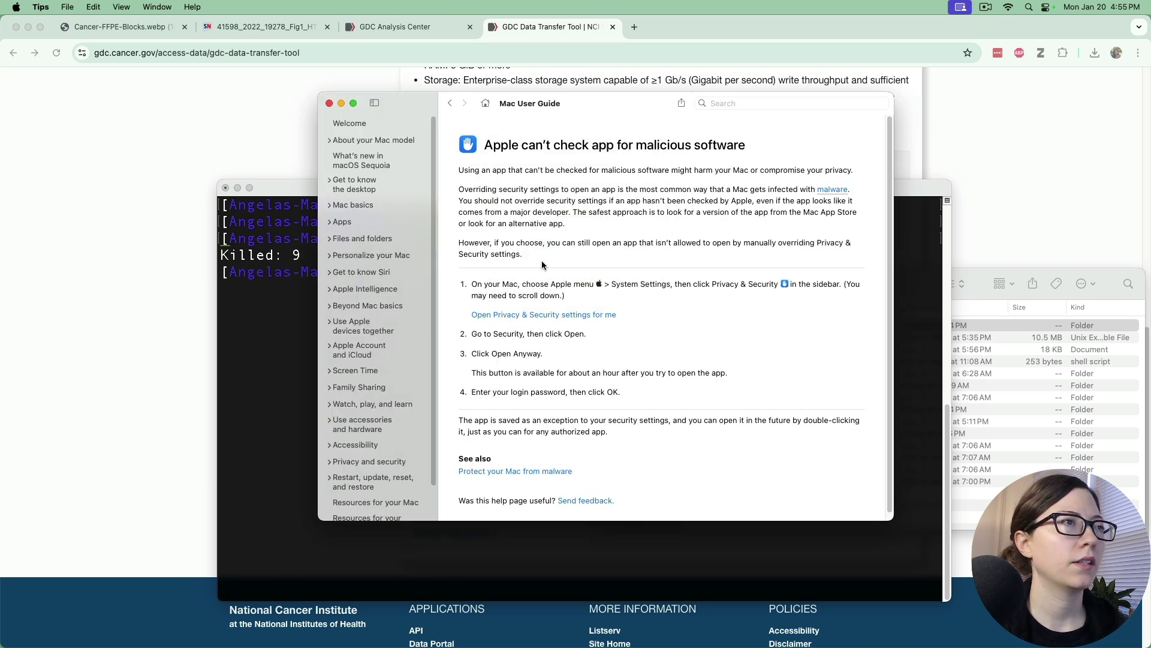
{"action": "left_click", "coordinate": [544, 316]}
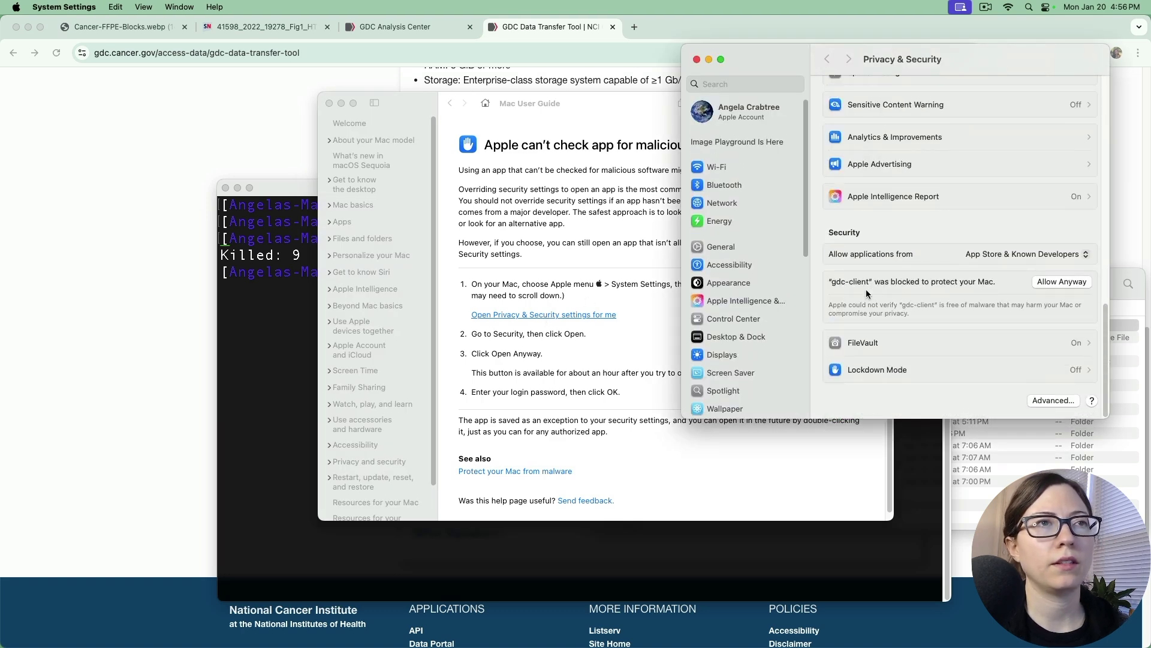
{"action": "left_click", "coordinate": [1072, 282]}
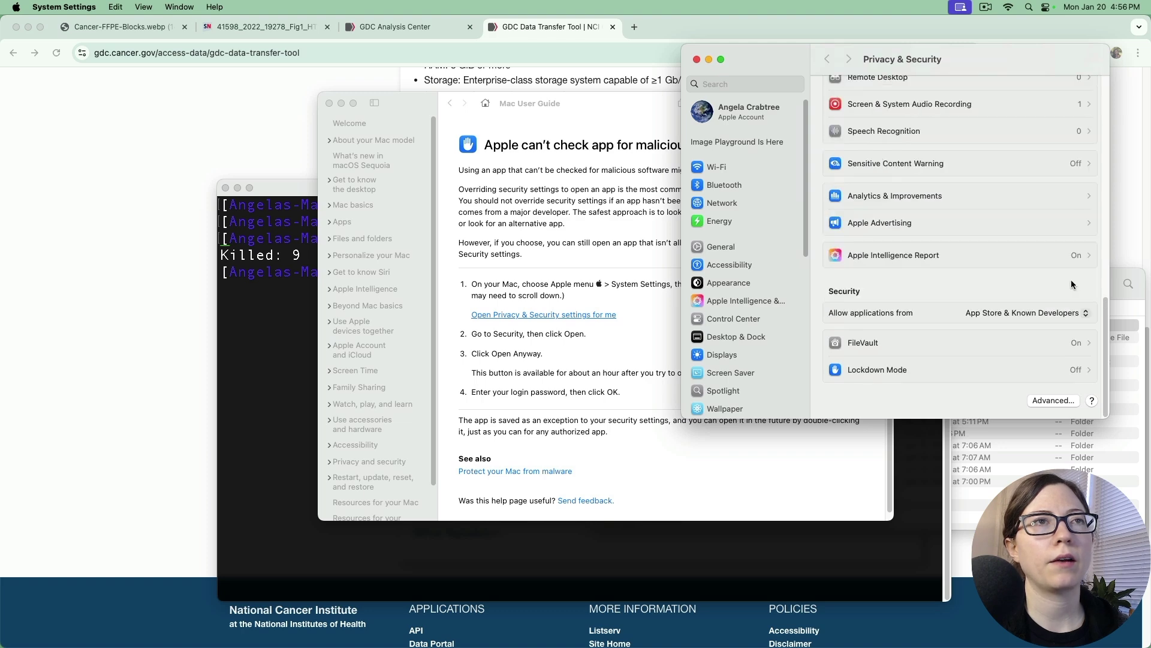
{"action": "left_click", "coordinate": [697, 59]}
- Re-run gdc-client, approve it with Open Anyway and the administrator password, then clear the screen
{"action": "left_click", "coordinate": [329, 103]}
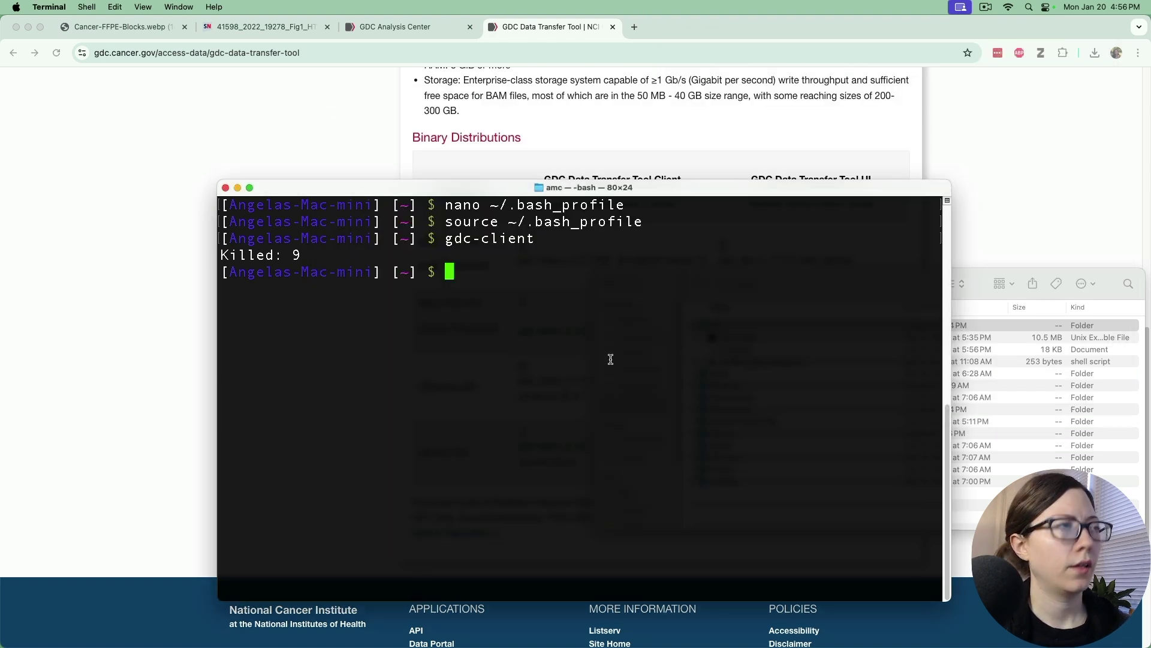
{"action": "key", "text": "Up"}
{"action": "key", "text": "Up"}
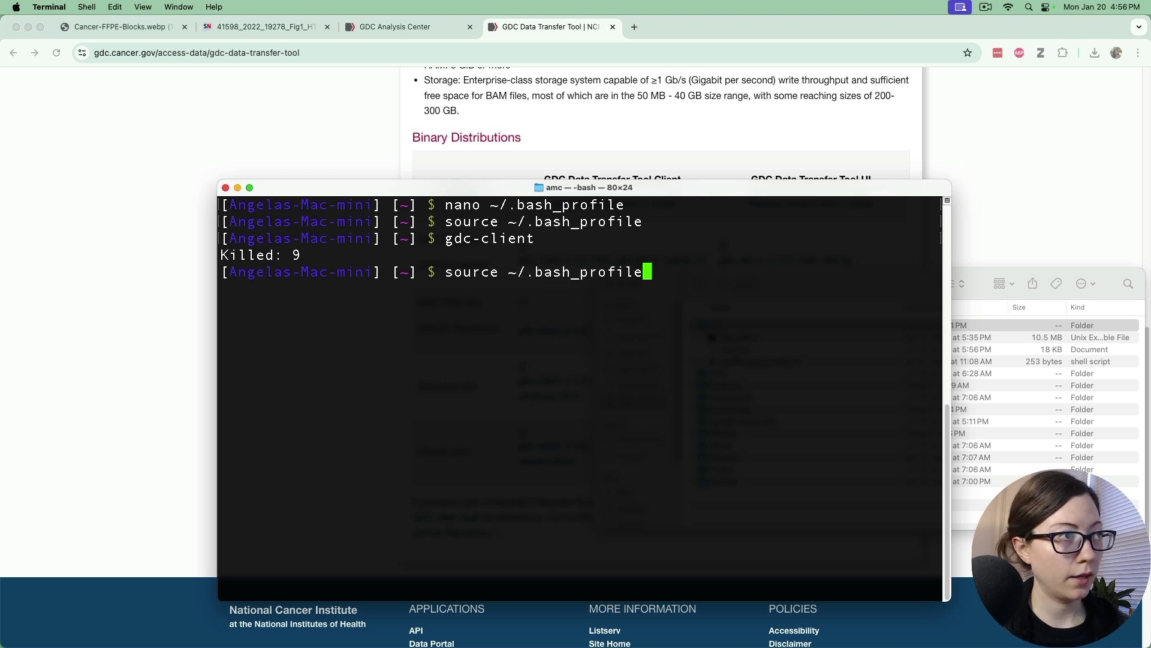
{"action": "key", "text": "Down"}
{"action": "key", "text": "Return"}
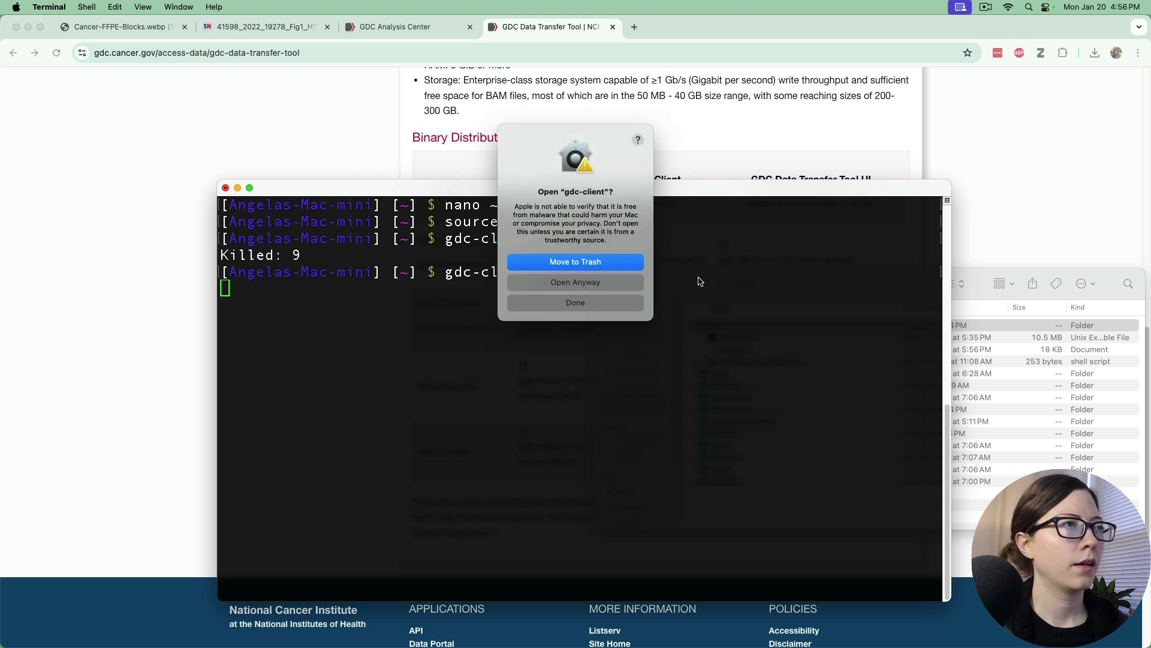
{"action": "left_click", "coordinate": [595, 285]}
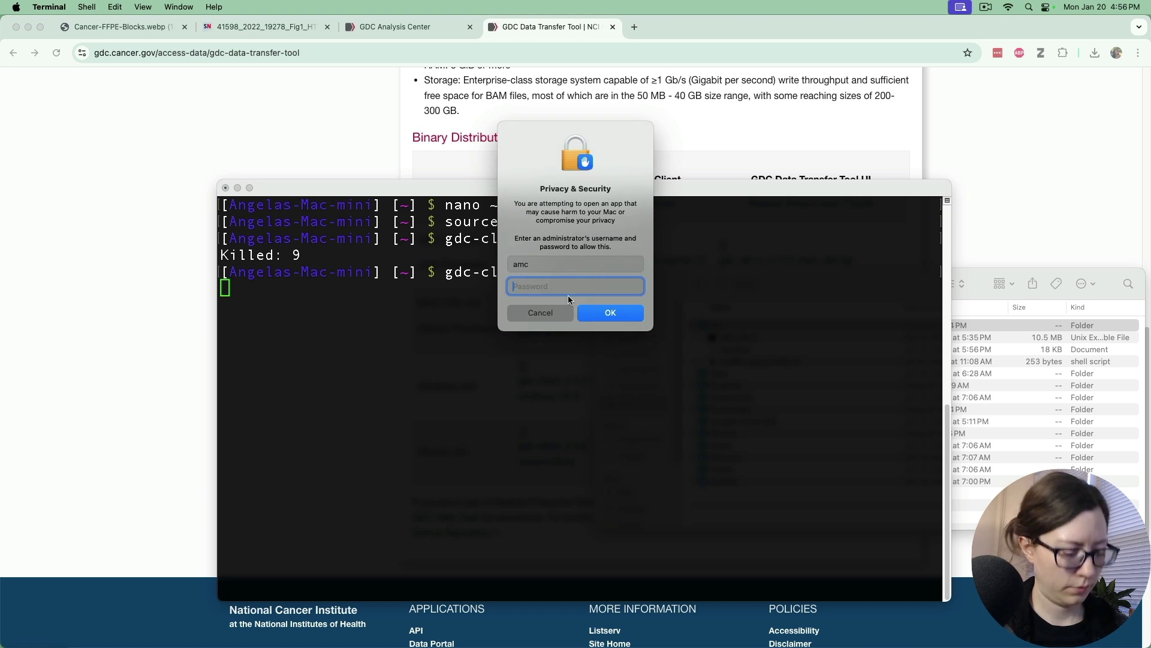
{"action": "type", "text": "•••••••••"}
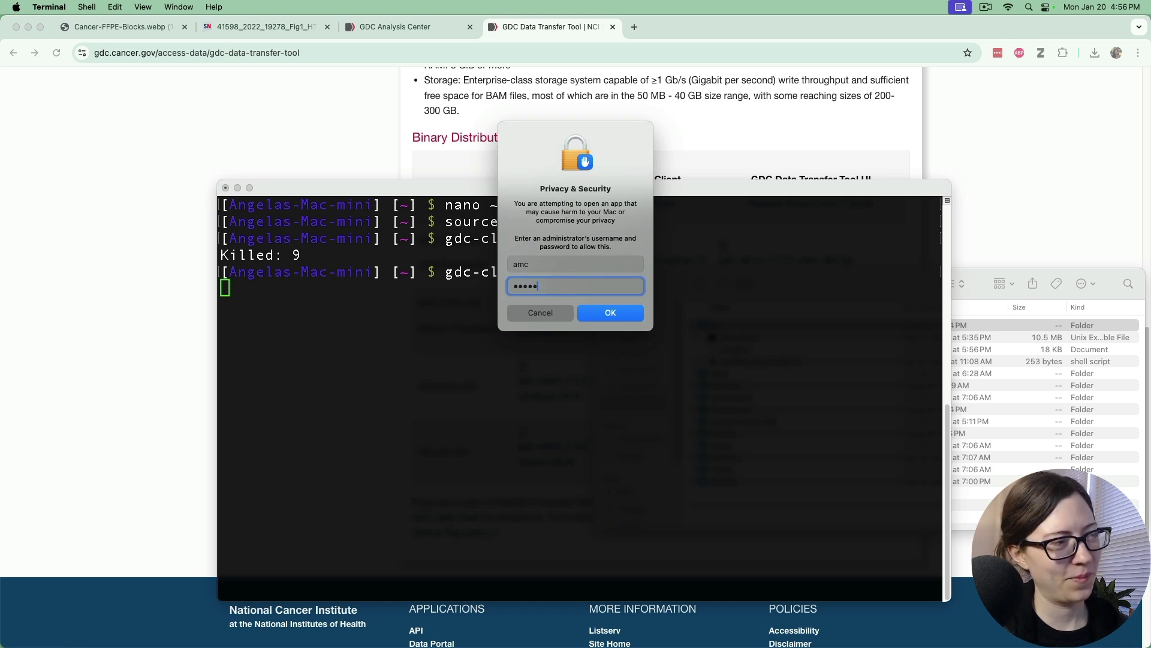
{"action": "key", "text": "Return"}
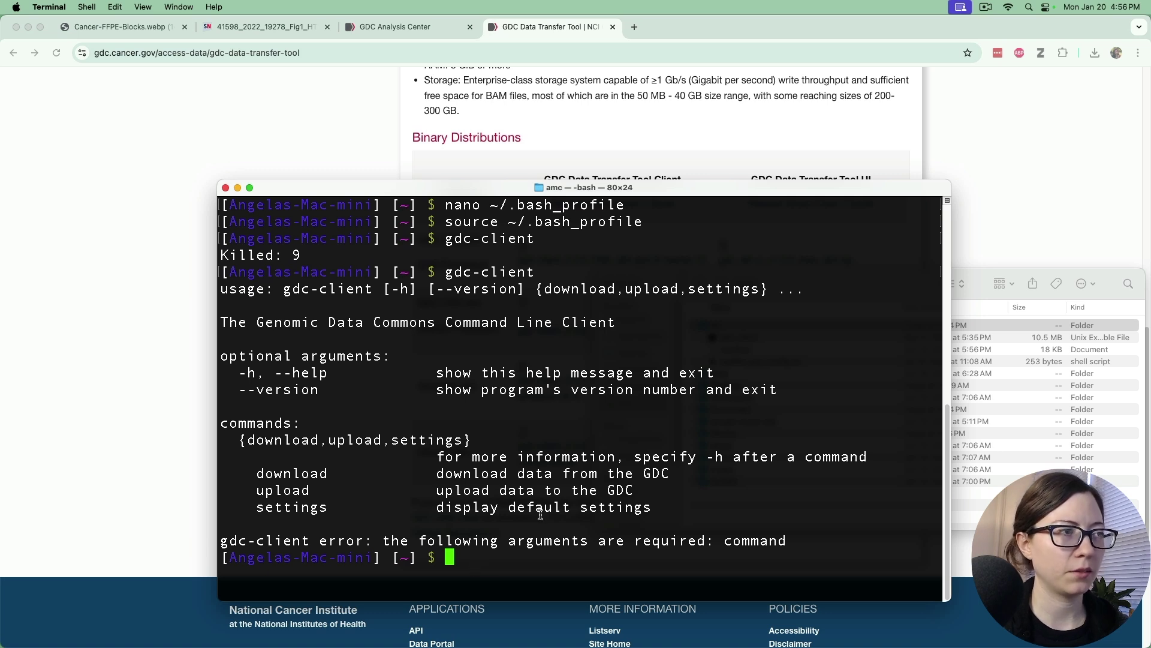
{"action": "type", "text": "clear"}
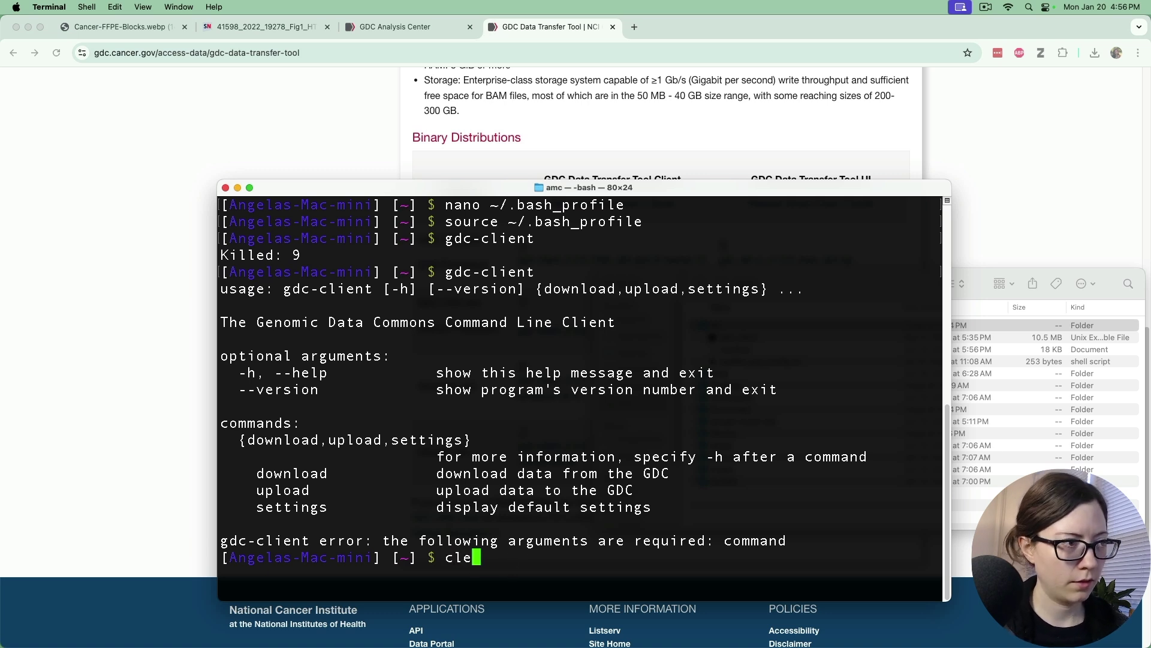
{"action": "key", "text": "Return"}
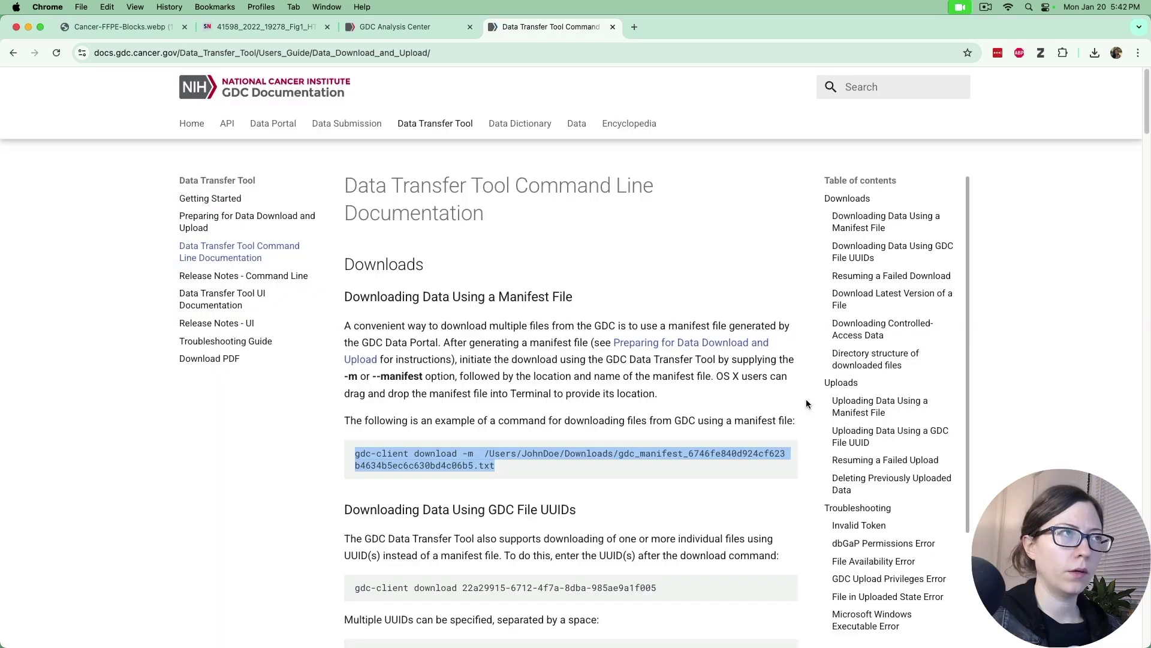
{"action": "left_click", "coordinate": [489, 468]}
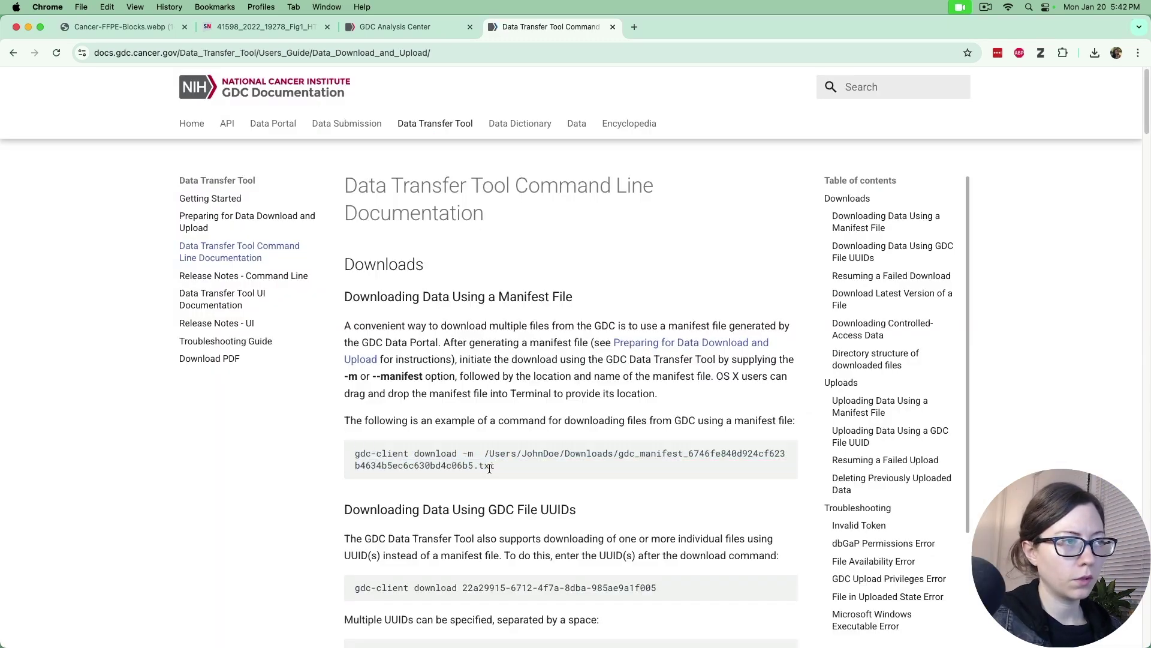
{"action": "left_click_drag", "start_coordinate": [482, 466], "coordinate": [328, 455]}
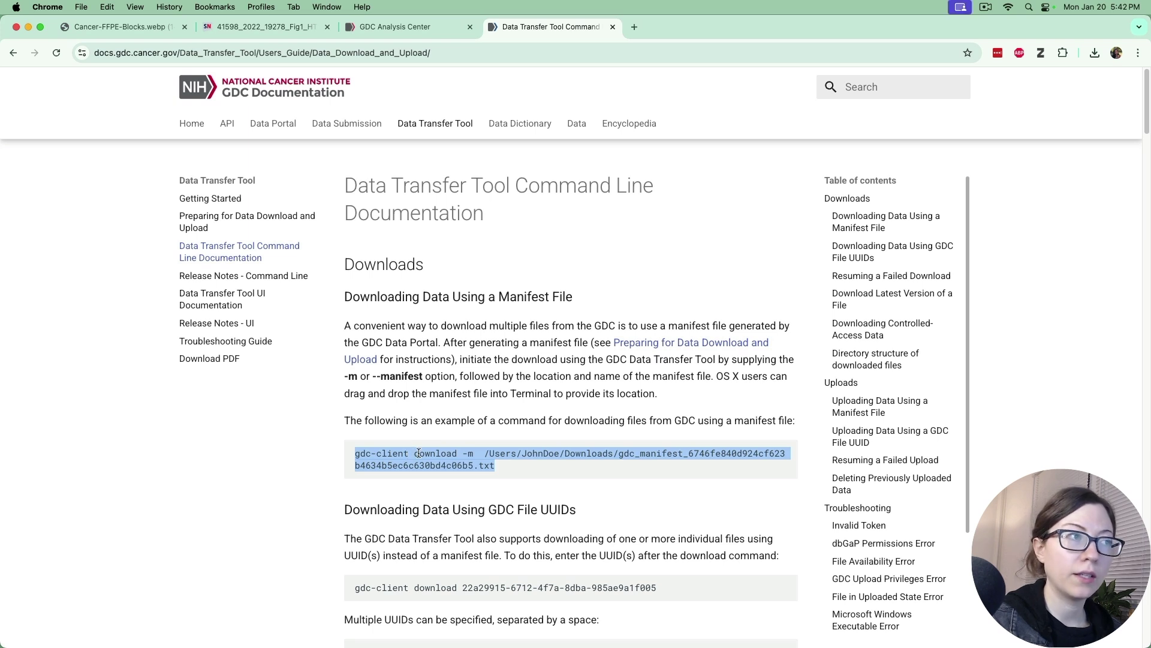
{"action": "double_click", "coordinate": [439, 452]}
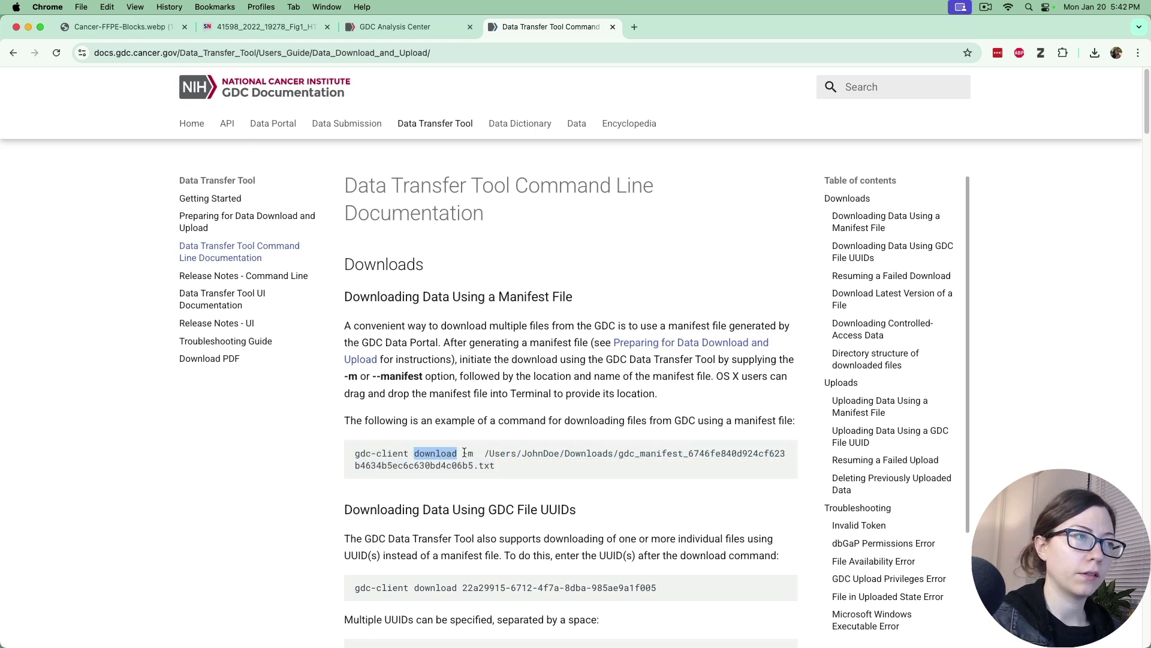
{"action": "left_click_drag", "start_coordinate": [462, 454], "coordinate": [494, 467]}
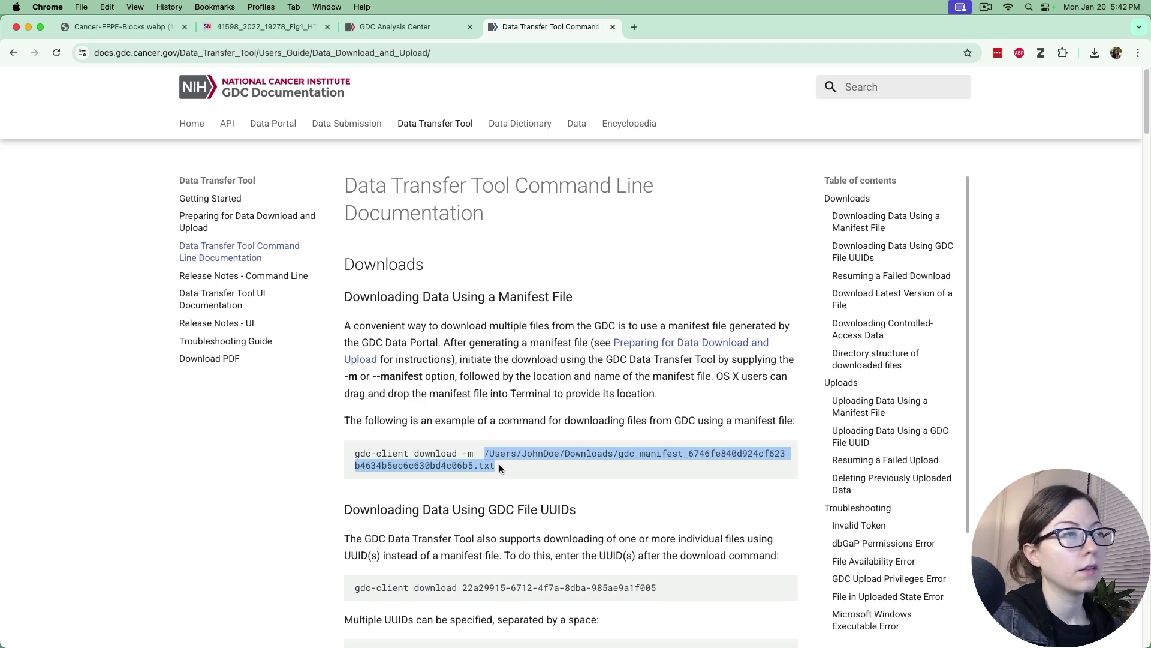
{"action": "left_click", "coordinate": [499, 466]}
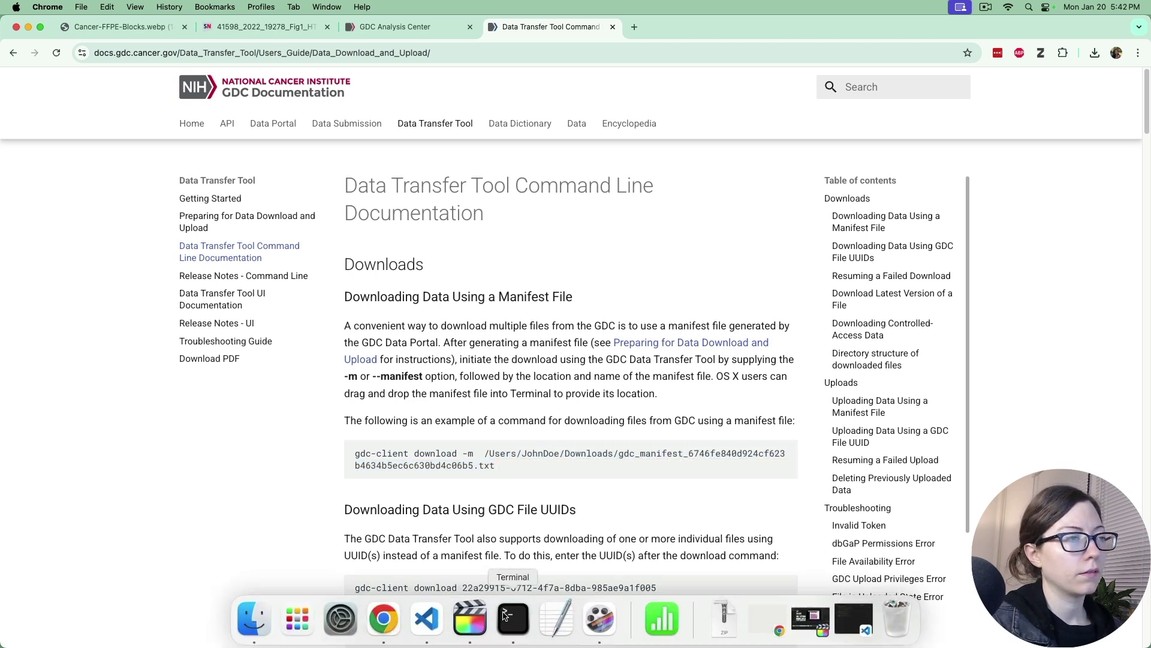
- Create a slides folder inside Downloads and work from ~/Downloads/slides in Terminal
{"action": "left_click", "coordinate": [504, 615]}
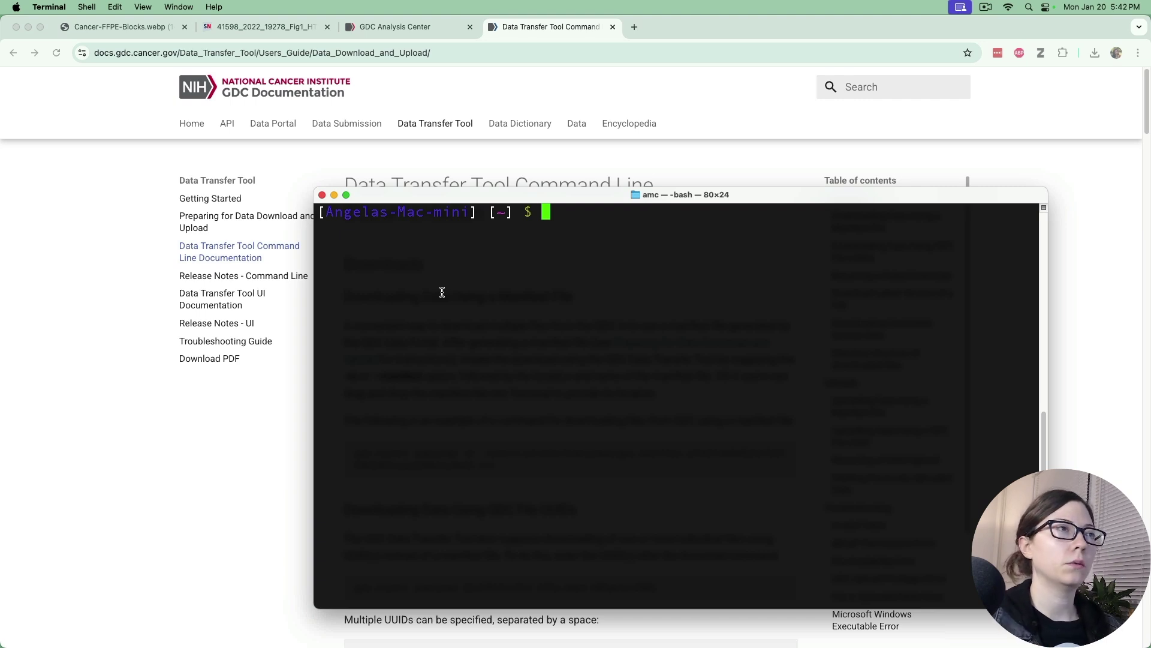
{"action": "type", "text": "cd D"}
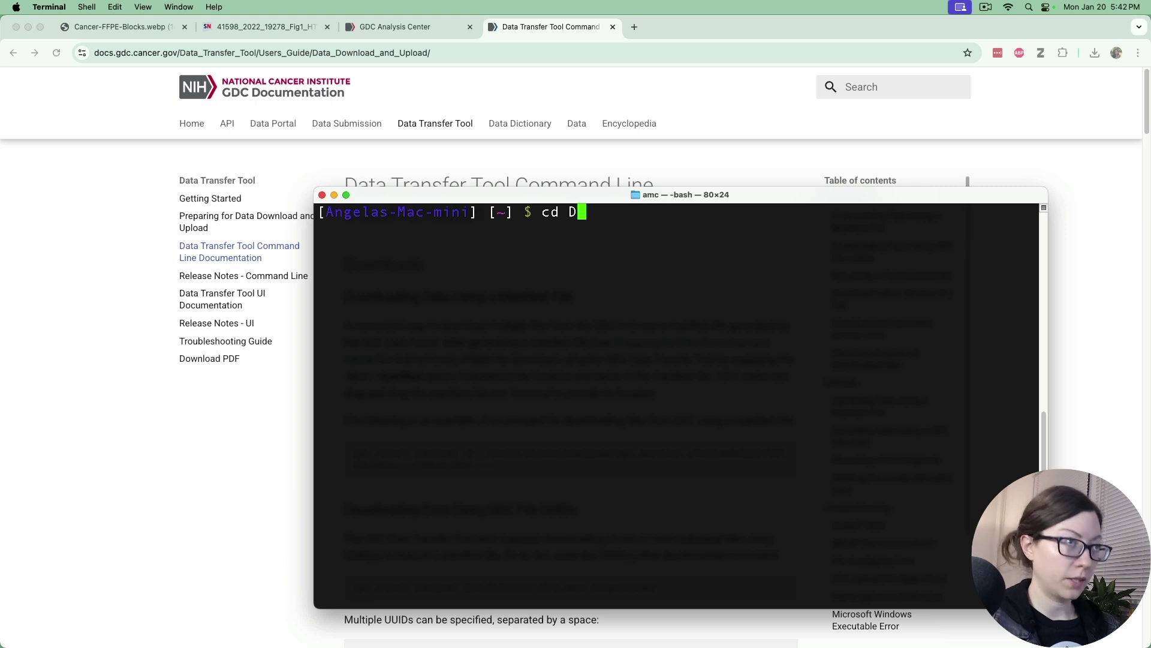
{"action": "type", "text": "ownloads"}
{"action": "key", "text": "Return"}
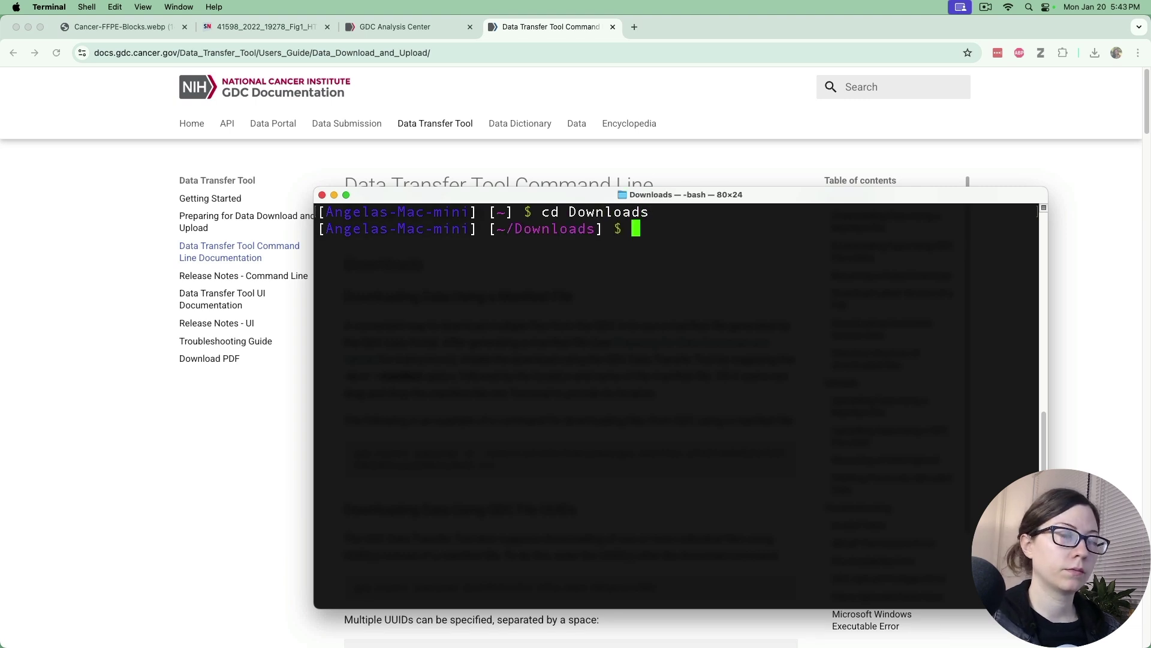
{"action": "type", "text": "mk"}
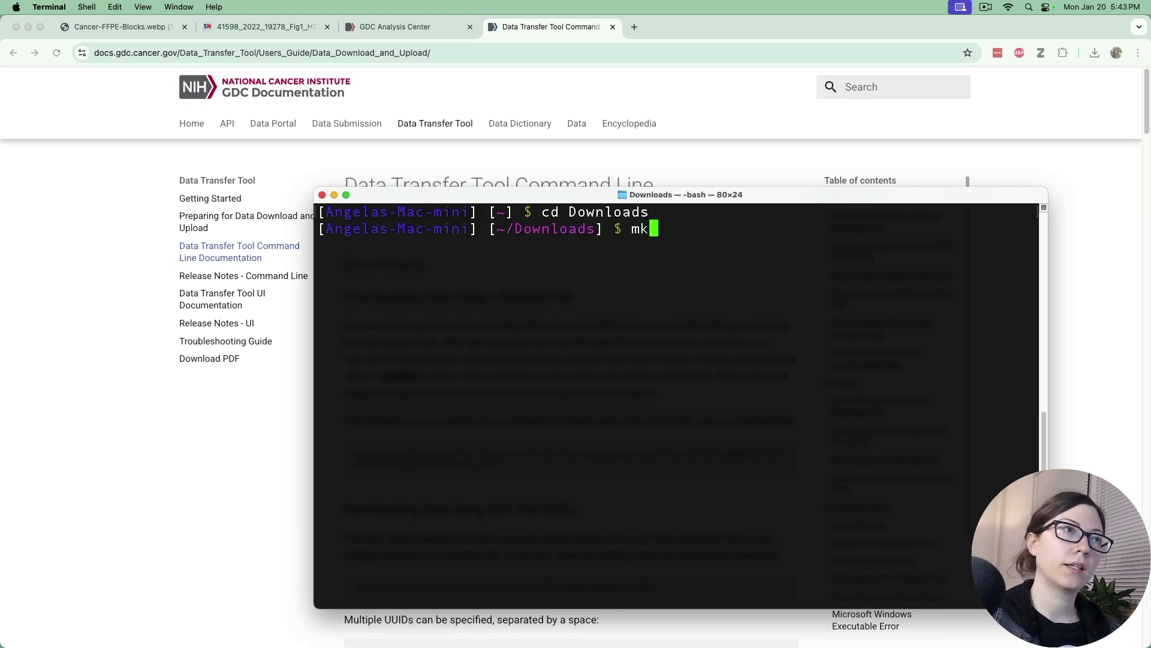
{"action": "type", "text": "dir slides"}
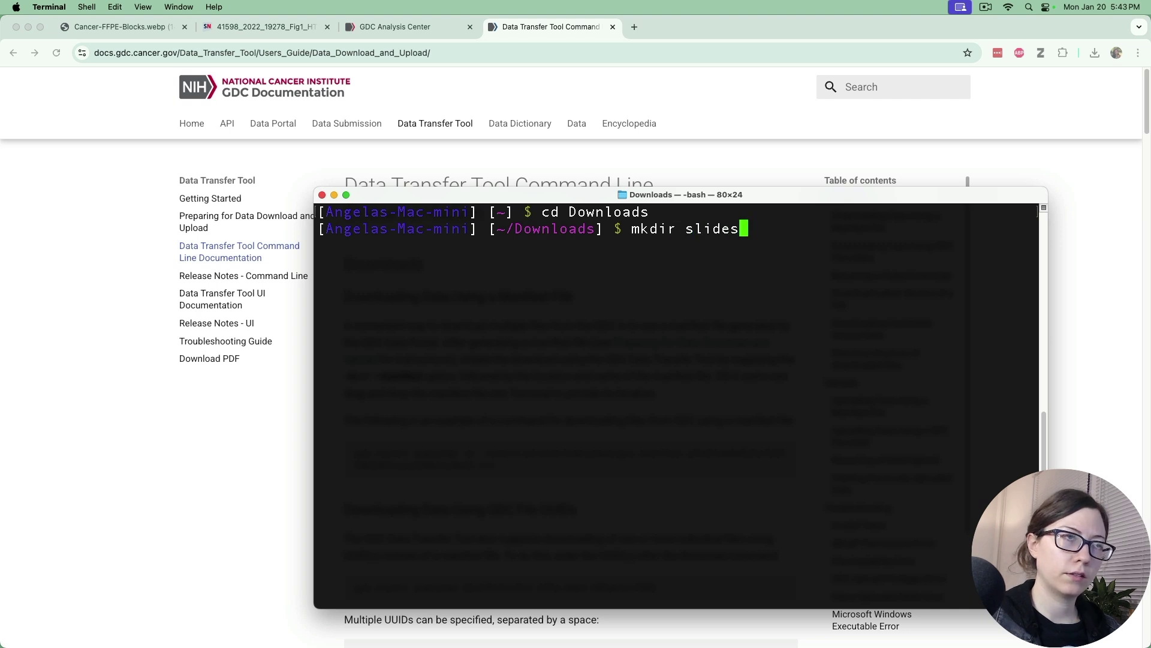
{"action": "key", "text": "Return"}
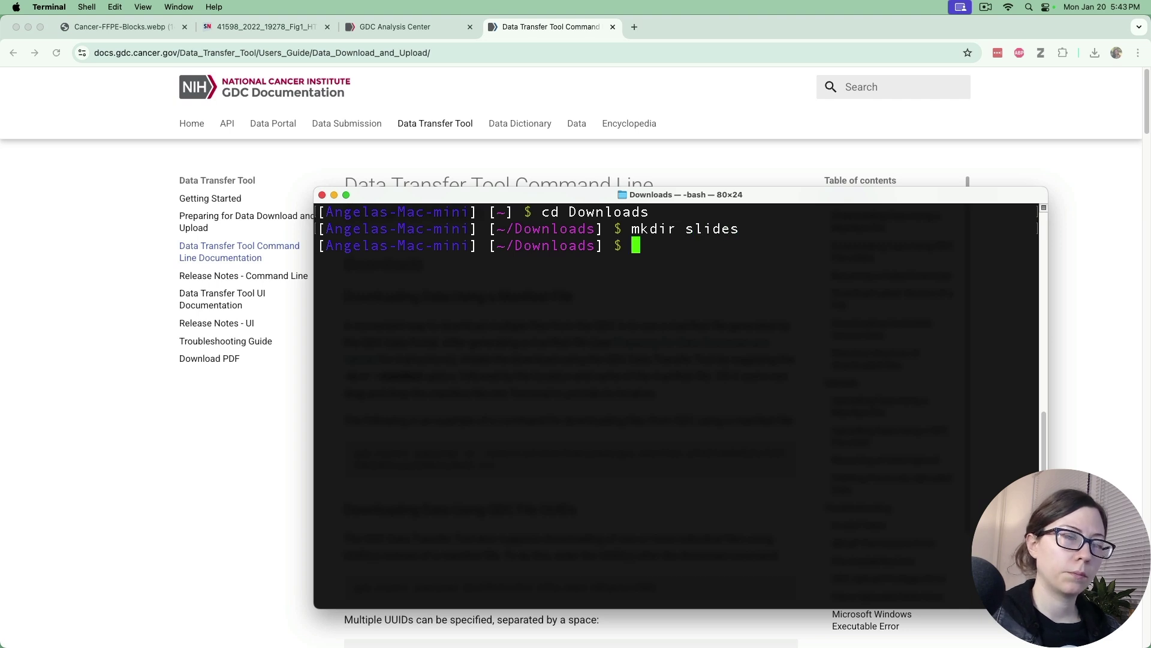
{"action": "type", "text": "cd slides"}
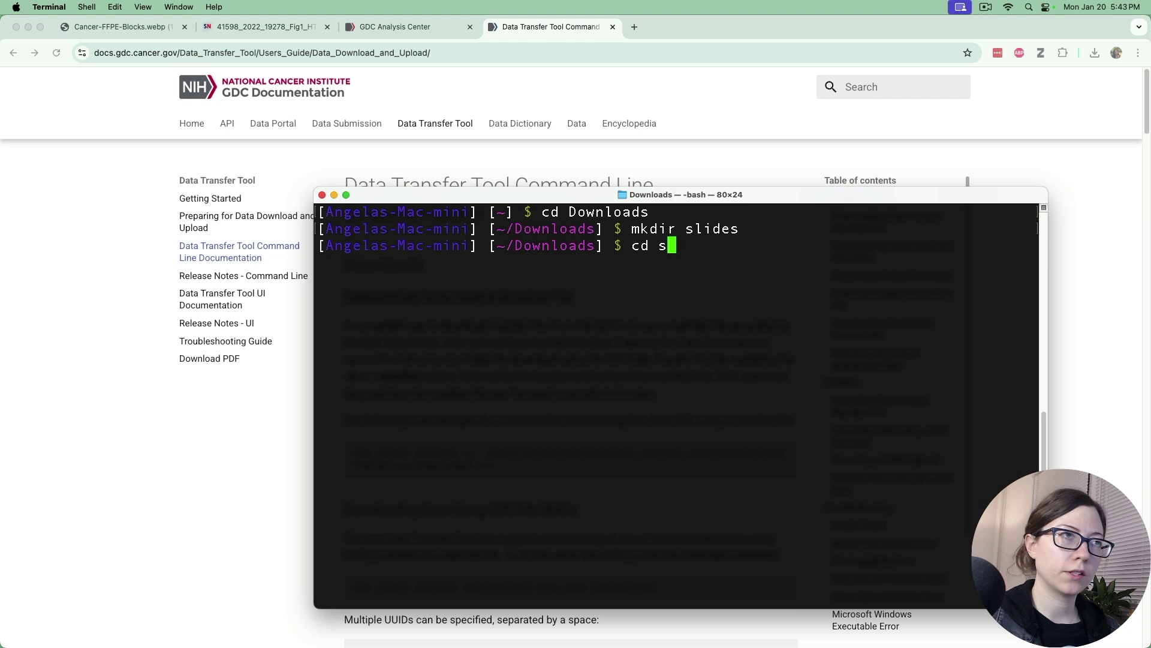
{"action": "key", "text": "Return"}
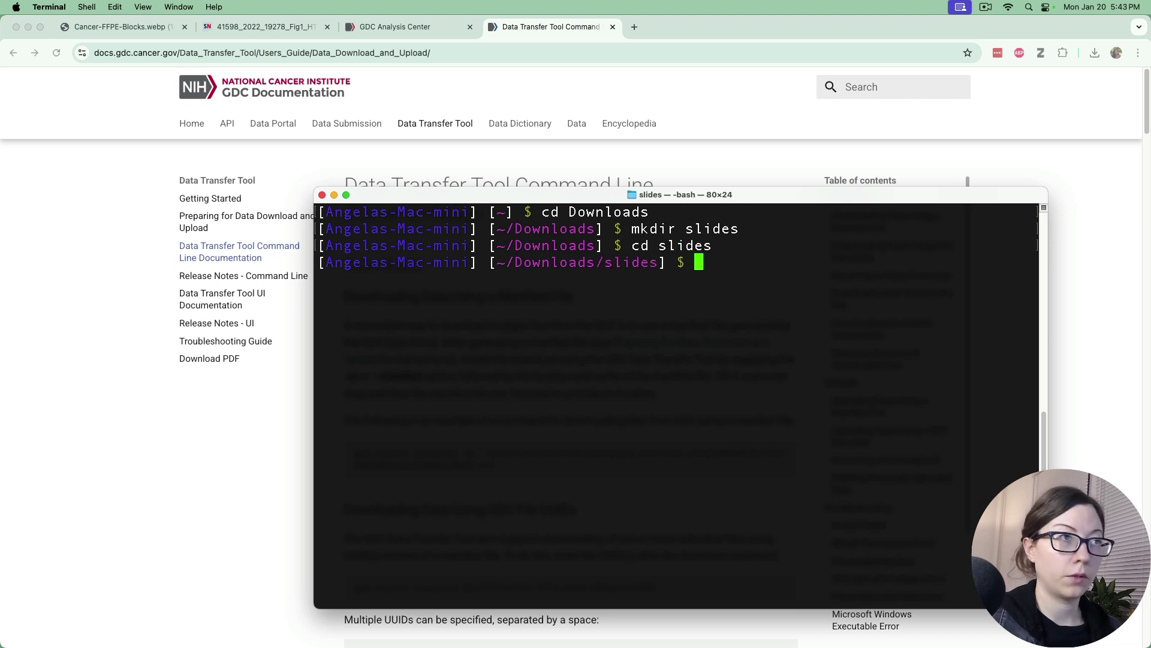
- Clear the screen, paste the example download command, and trim it back to 'gdc-client download -m '
{"action": "type", "text": "clear"}
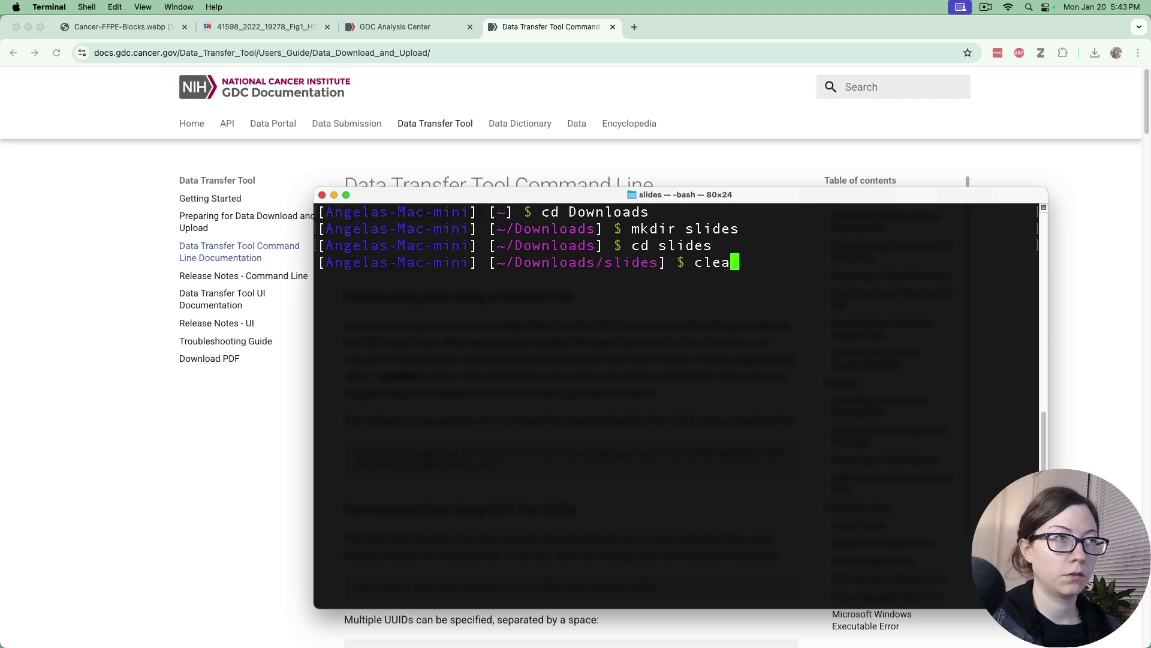
{"action": "key", "text": "Return"}
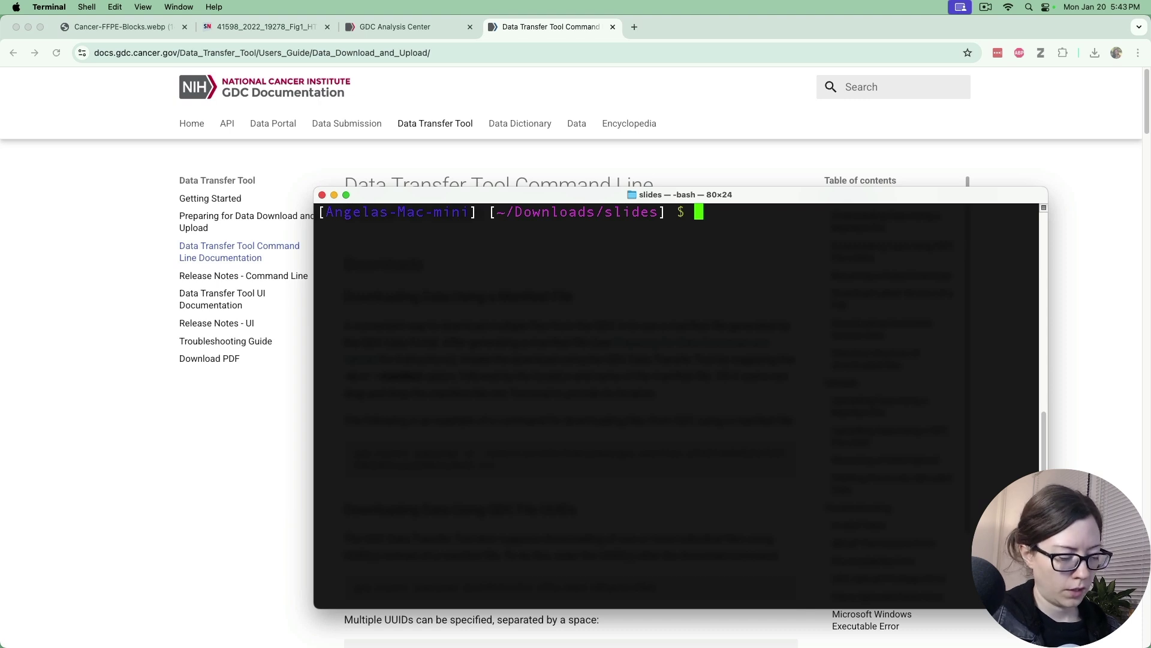
{"action": "type", "text": "√"}
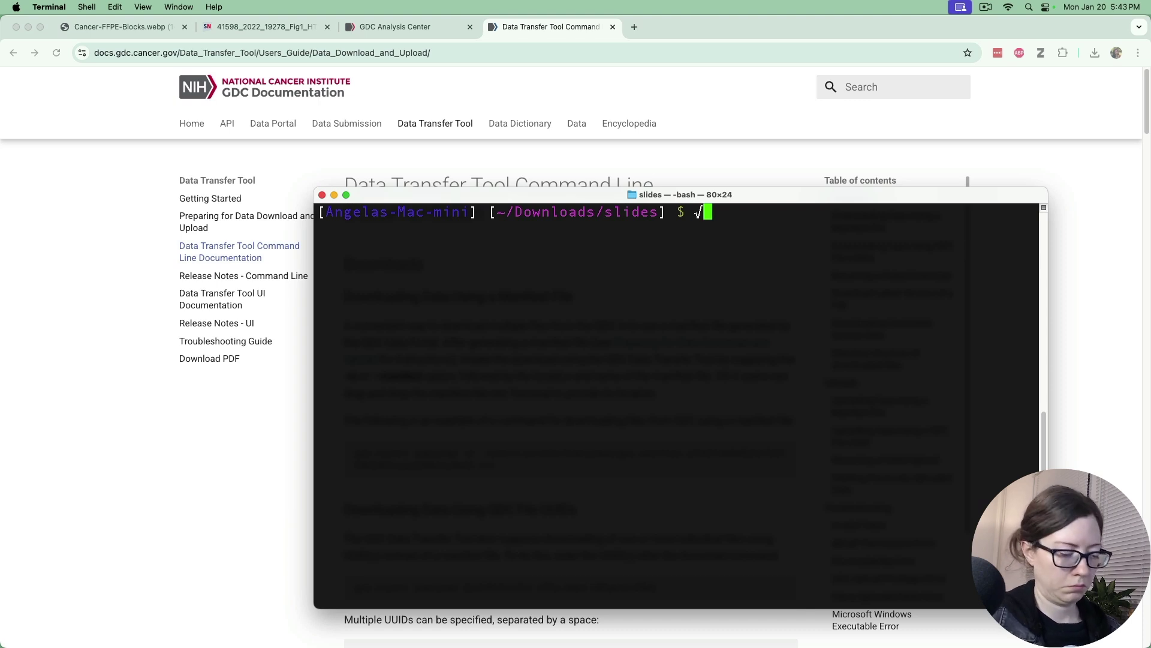
{"action": "key", "text": "BackSpace"}
{"action": "type", "text": "gdc-client download -m  /Users/JohnDoe/Downloads/gdc_manifest_6746fe840d924cf623b4634b5ec6c630bd4c06b5.txt"}
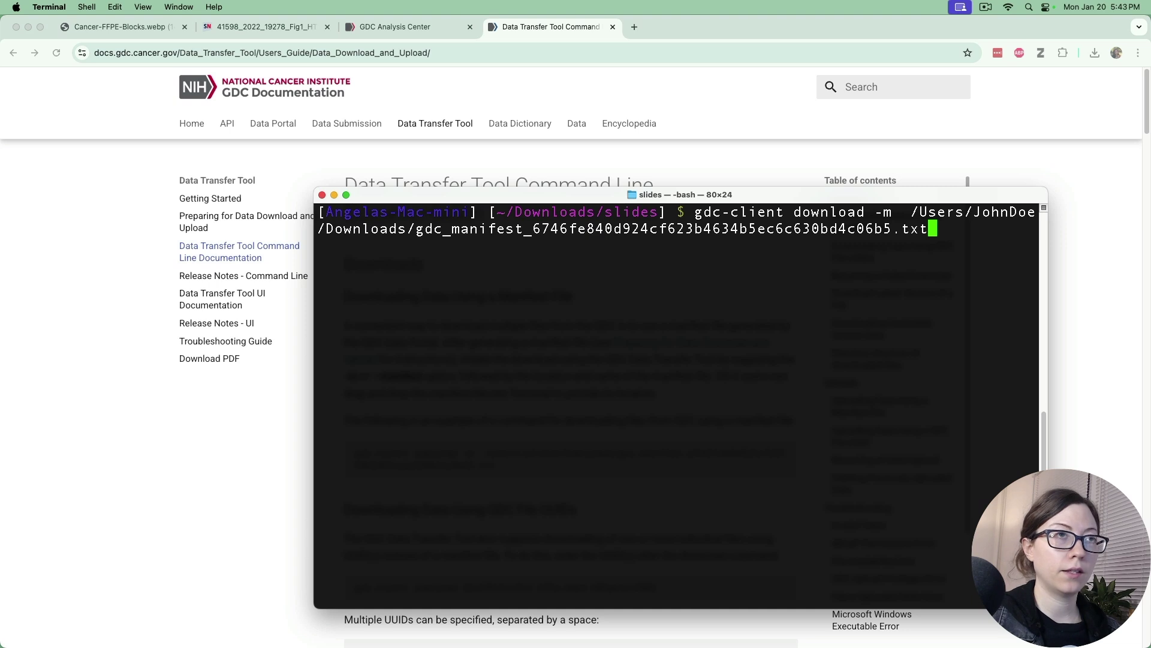
{"action": "key", "text": "BackSpace"}
{"action": "key", "text": "BackSpace"}
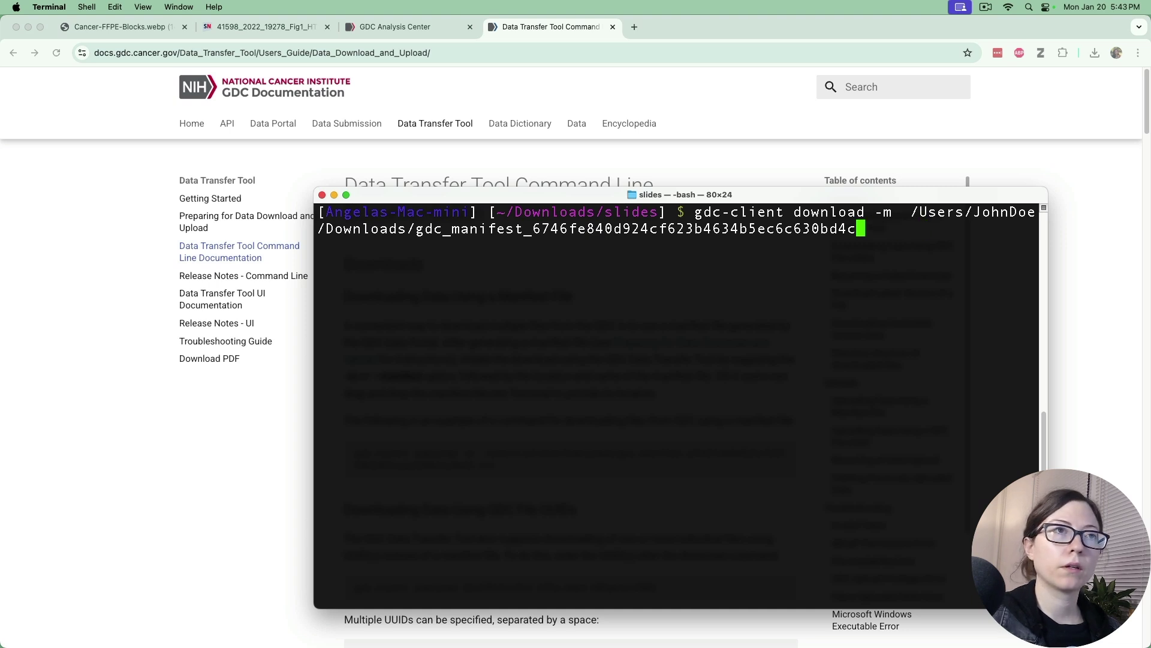
{"action": "key", "text": "BackSpace"}
{"action": "key", "text": "BackSpace"}
{"action": "key", "text": "BackSpace"}
{"action": "key", "text": "BackSpace"}
{"action": "key", "text": "BackSpace"}
{"action": "key", "text": "BackSpace"}
{"action": "key", "text": "BackSpace"}
{"action": "key", "text": "BackSpace"}
{"action": "key", "text": "BackSpace"}
{"action": "key", "text": "BackSpace"}
{"action": "key", "text": "BackSpace"}
{"action": "key", "text": "BackSpace"}
{"action": "key", "text": "BackSpace"}
{"action": "key", "text": "BackSpace"}
{"action": "key", "text": "BackSpace"}
{"action": "key", "text": "BackSpace"}
{"action": "key", "text": "BackSpace"}
{"action": "key", "text": "BackSpace"}
{"action": "key", "text": "BackSpace"}
{"action": "key", "text": "BackSpace"}
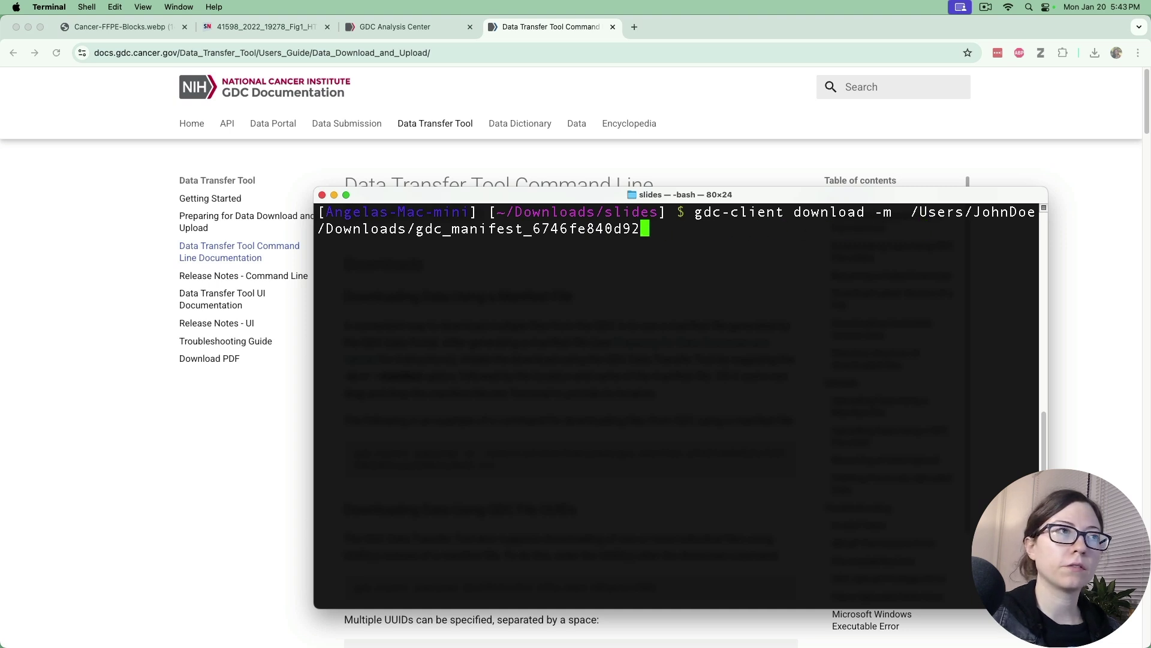
{"action": "key", "text": "BackSpace"}
{"action": "key", "text": "BackSpace"}
{"action": "key", "text": "BackSpace"}
{"action": "key", "text": "BackSpace"}
{"action": "key", "text": "BackSpace"}
{"action": "key", "text": "BackSpace"}
{"action": "key", "text": "BackSpace"}
{"action": "key", "text": "BackSpace"}
{"action": "key", "text": "BackSpace"}
{"action": "key", "text": "BackSpace"}
{"action": "key", "text": "BackSpace"}
{"action": "key", "text": "BackSpace"}
{"action": "key", "text": "BackSpace"}
{"action": "key", "text": "BackSpace"}
{"action": "key", "text": "BackSpace"}
{"action": "key", "text": "BackSpace"}
{"action": "key", "text": "BackSpace"}
{"action": "key", "text": "BackSpace"}
{"action": "key", "text": "BackSpace"}
{"action": "key", "text": "BackSpace"}
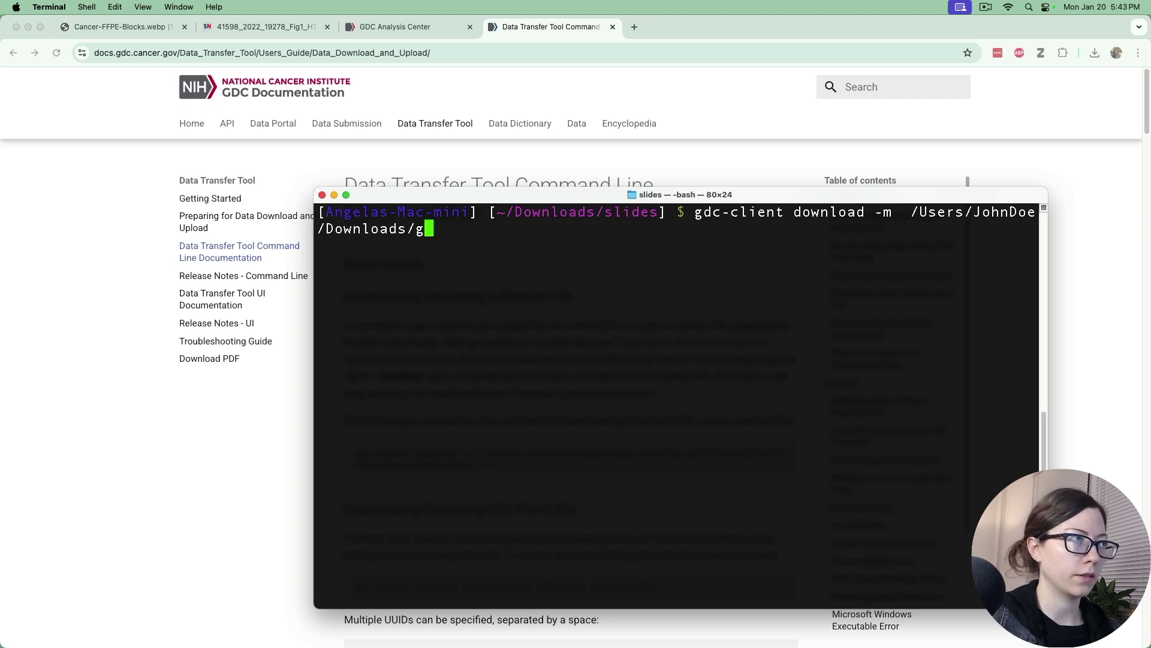
{"action": "key", "text": "BackSpace"}
{"action": "key", "text": "BackSpace"}
{"action": "key", "text": "BackSpace"}
{"action": "key", "text": "BackSpace"}
{"action": "key", "text": "BackSpace"}
{"action": "key", "text": "BackSpace"}
{"action": "key", "text": "BackSpace"}
{"action": "key", "text": "BackSpace"}
{"action": "key", "text": "BackSpace"}
{"action": "key", "text": "BackSpace"}
{"action": "key", "text": "BackSpace"}
{"action": "key", "text": "BackSpace"}
{"action": "key", "text": "BackSpace"}
{"action": "key", "text": "BackSpace"}
{"action": "key", "text": "BackSpace"}
{"action": "key", "text": "BackSpace"}
{"action": "key", "text": "BackSpace"}
{"action": "key", "text": "BackSpace"}
{"action": "key", "text": "BackSpace"}
{"action": "key", "text": "BackSpace"}
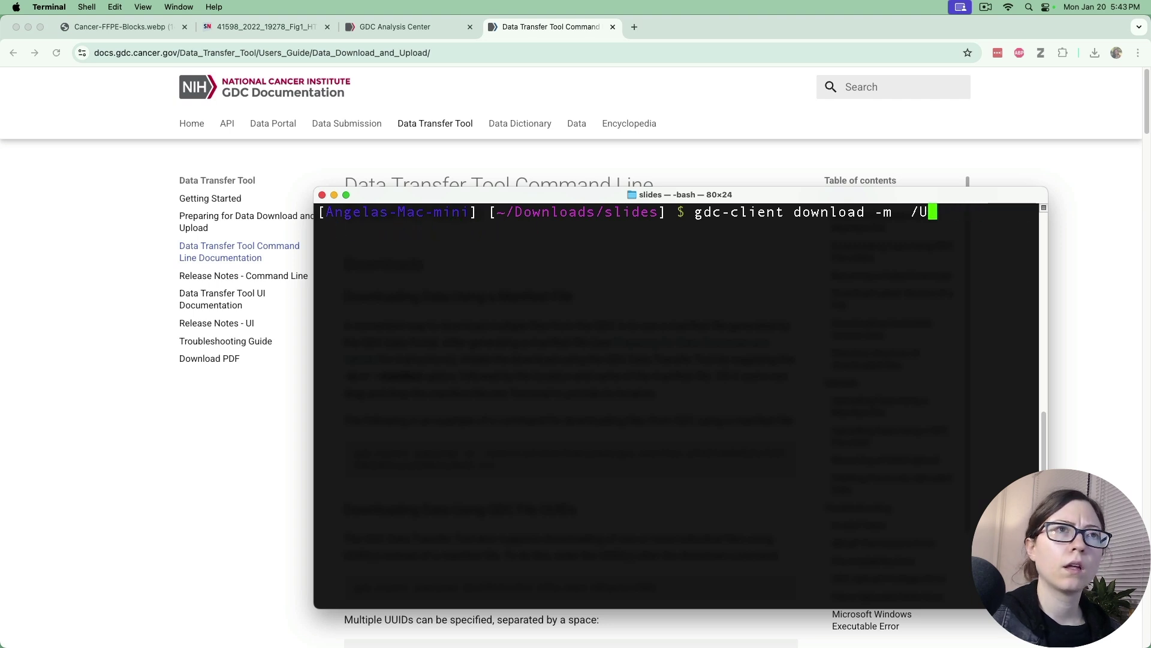
{"action": "key", "text": "BackSpace"}
{"action": "key", "text": "BackSpace"}
{"action": "key", "text": "BackSpace"}
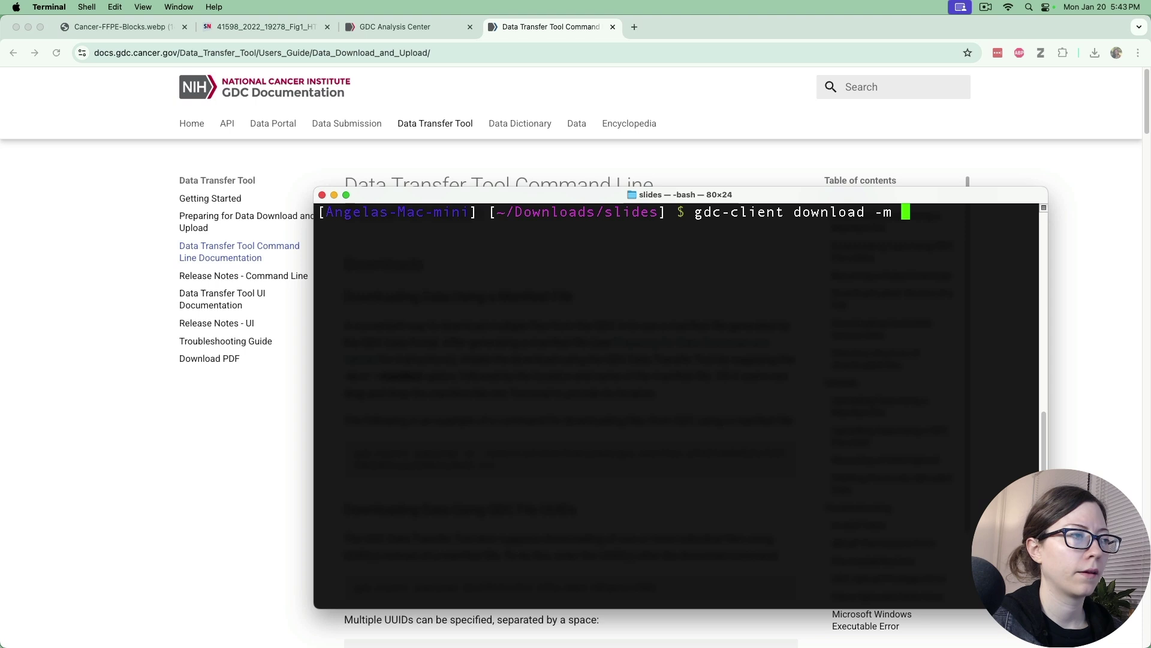
- Copy the pathname of gdc_manifest.2025-01-20.165211.txt after -m and start the gdc-client download
{"action": "left_click", "coordinate": [255, 624]}
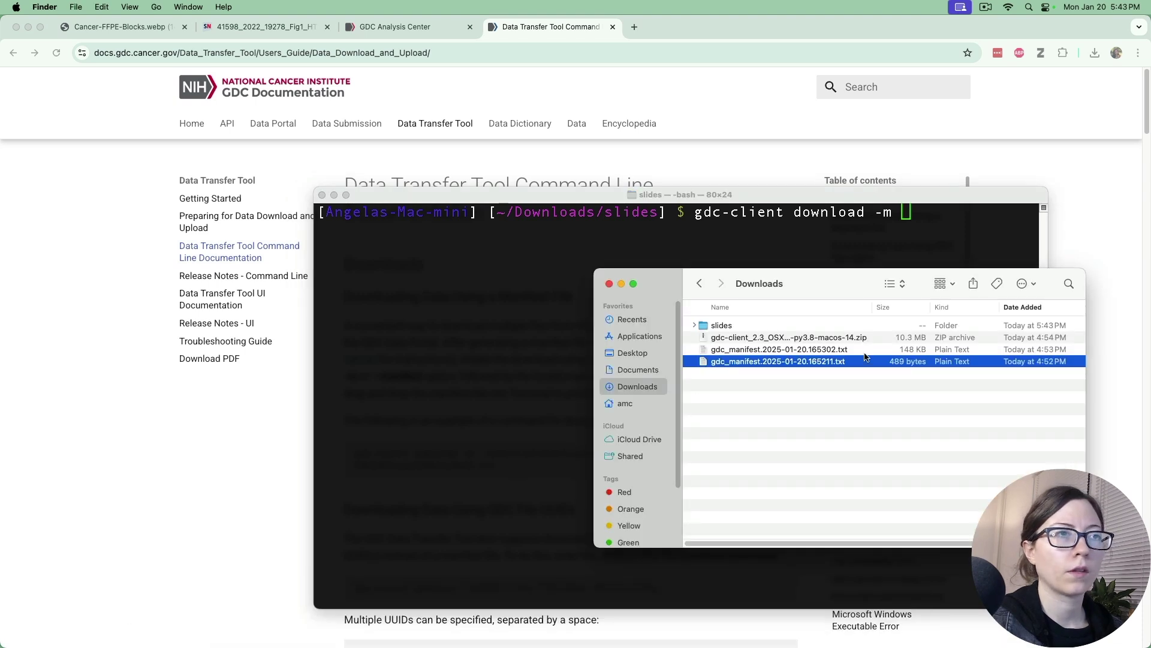
{"action": "right_click", "coordinate": [787, 360]}
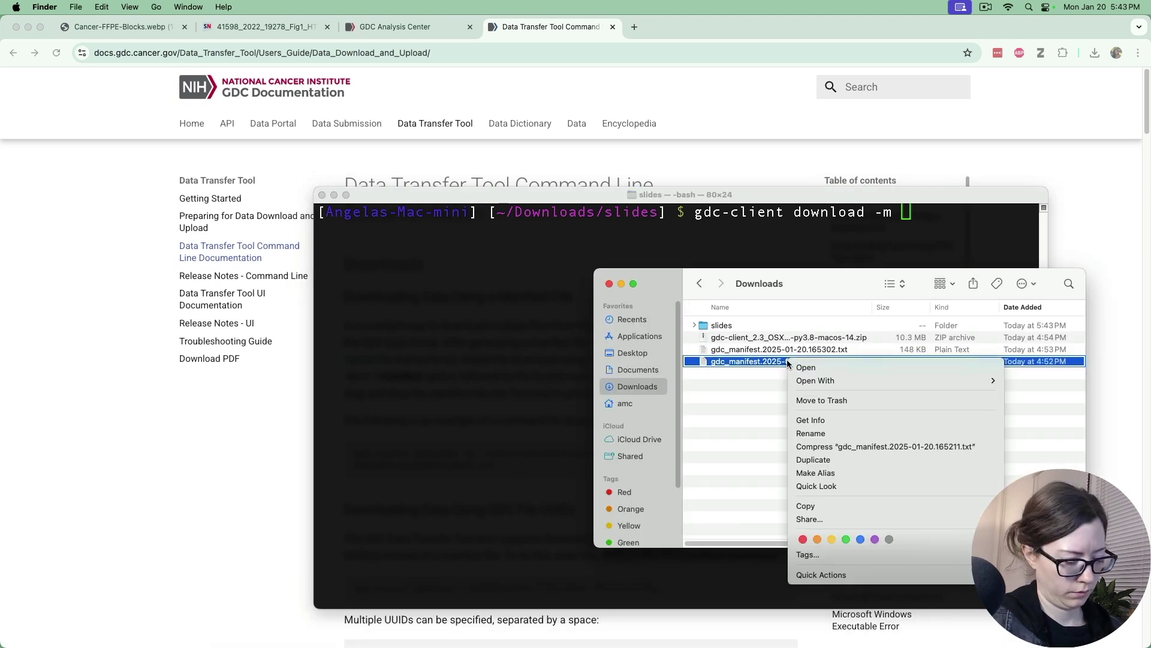
{"action": "key", "text": "alt"}
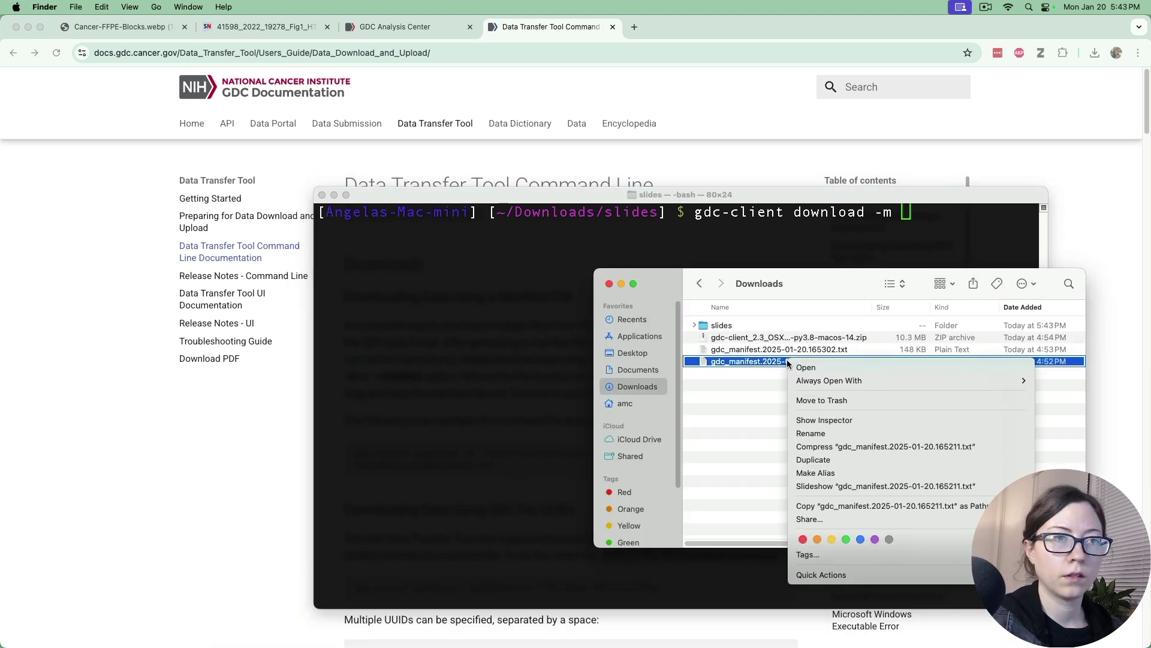
{"action": "left_click", "coordinate": [804, 507]}
{"action": "left_click", "coordinate": [493, 358]}
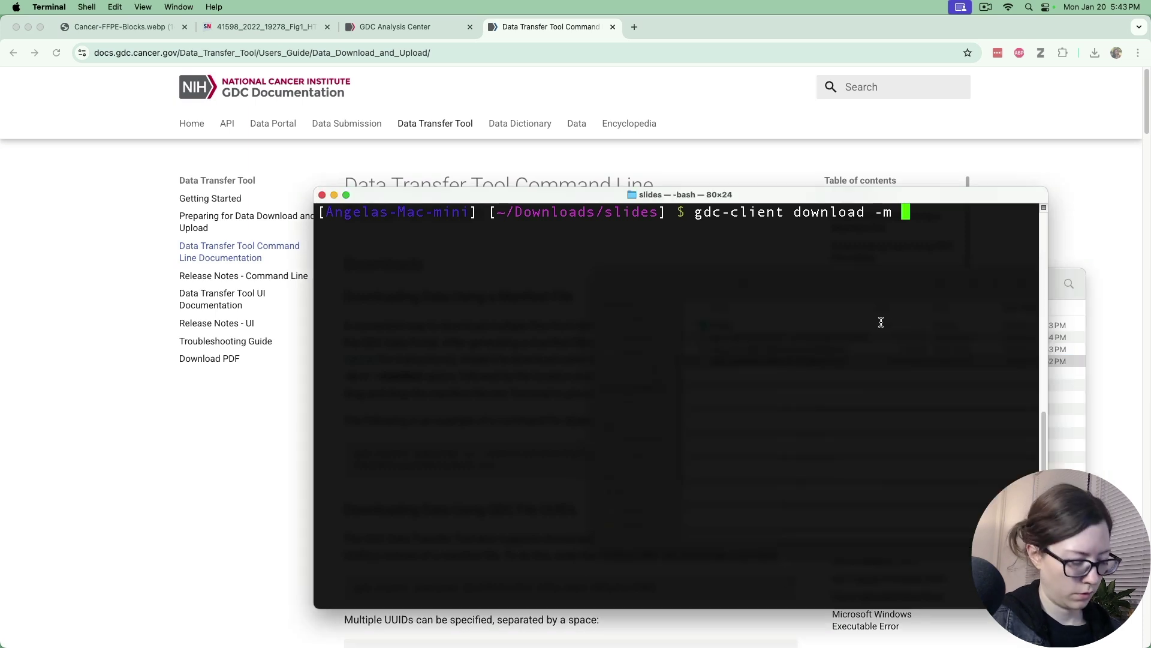
{"action": "key", "text": "super+v"}
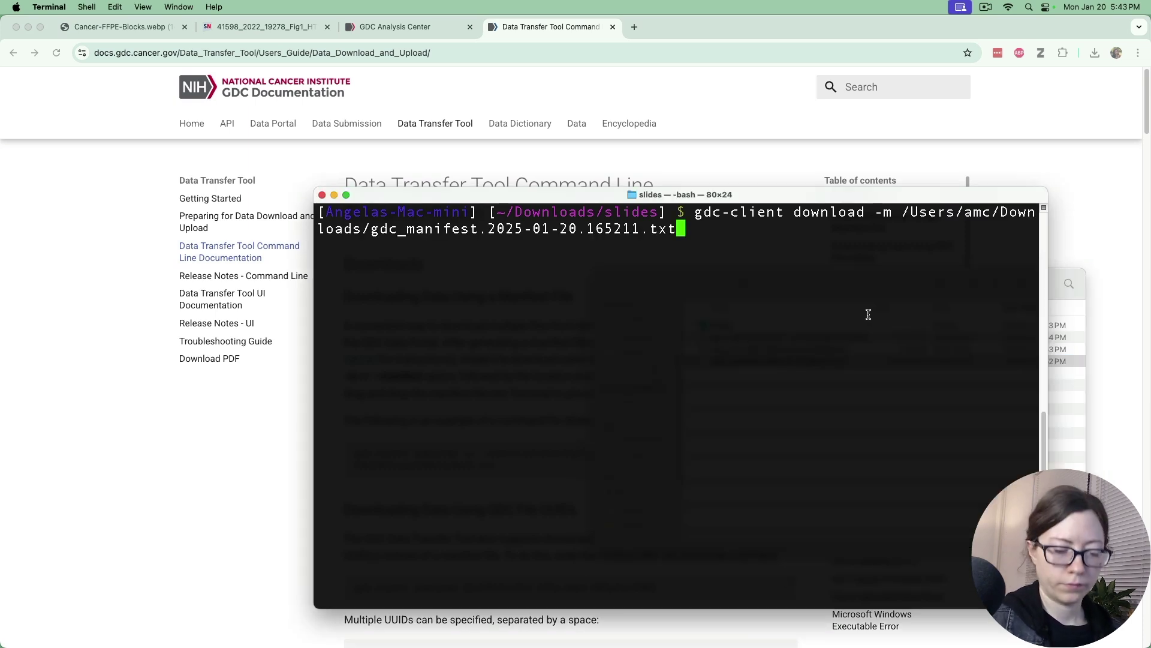
{"action": "key", "text": "Return"}
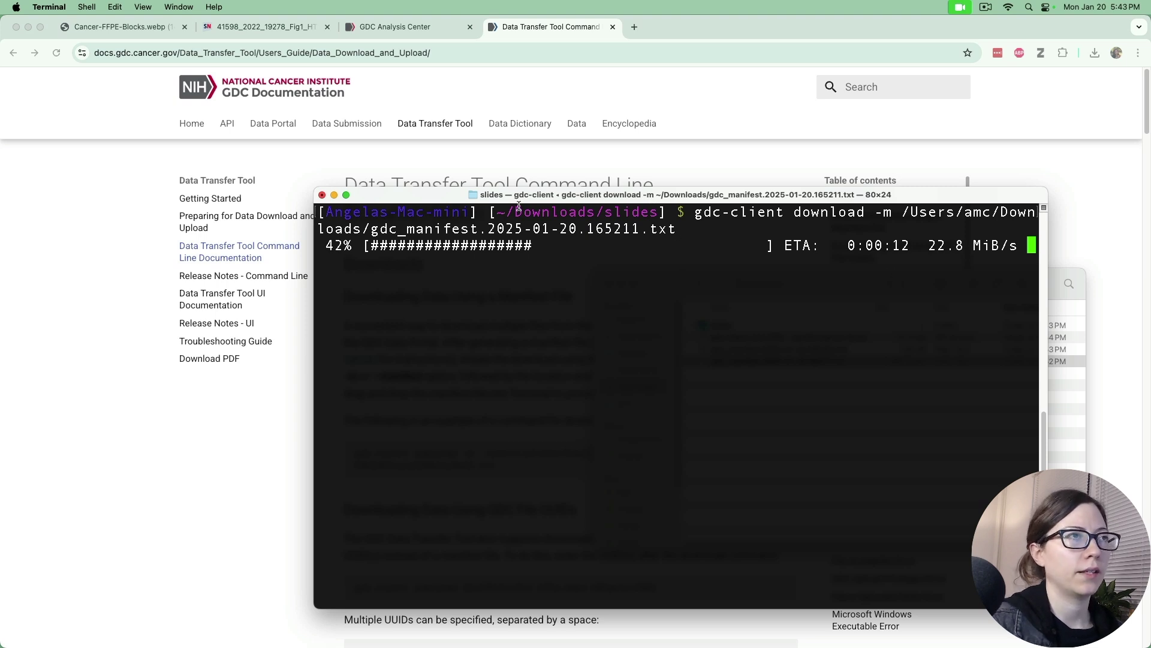
- Open Downloads/slides in Finder, expand the download folder and select the TCGA-E9-A1N9 .svs, widening the Name column
{"action": "mouse_move", "coordinate": [392, 645]}
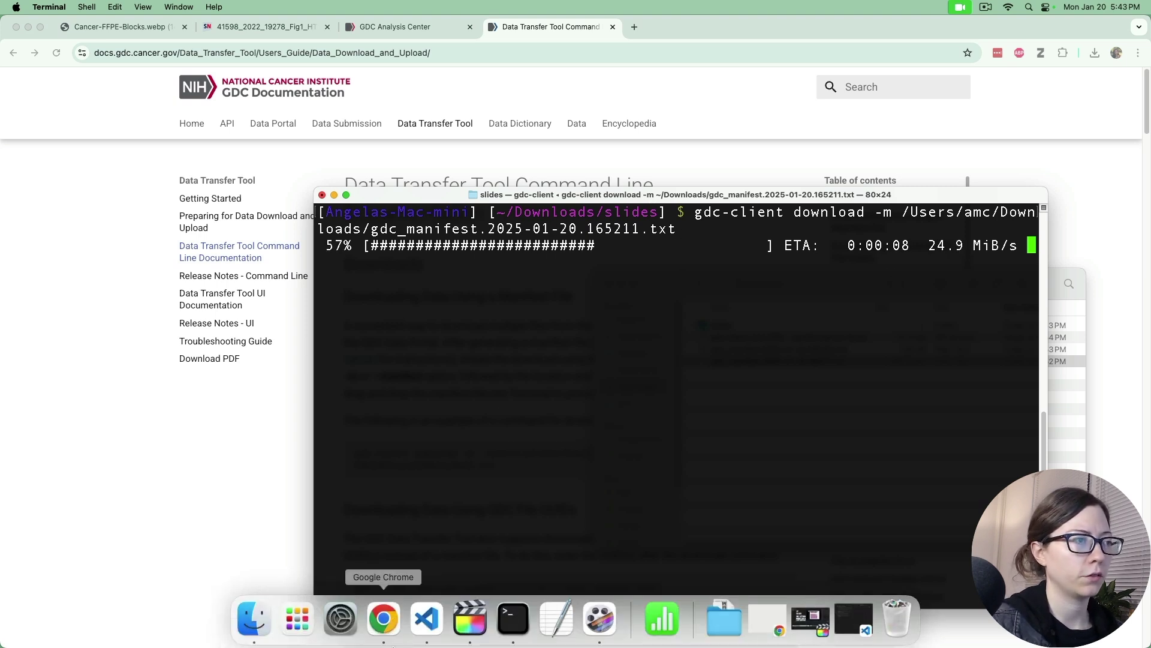
{"action": "left_click", "coordinate": [255, 624]}
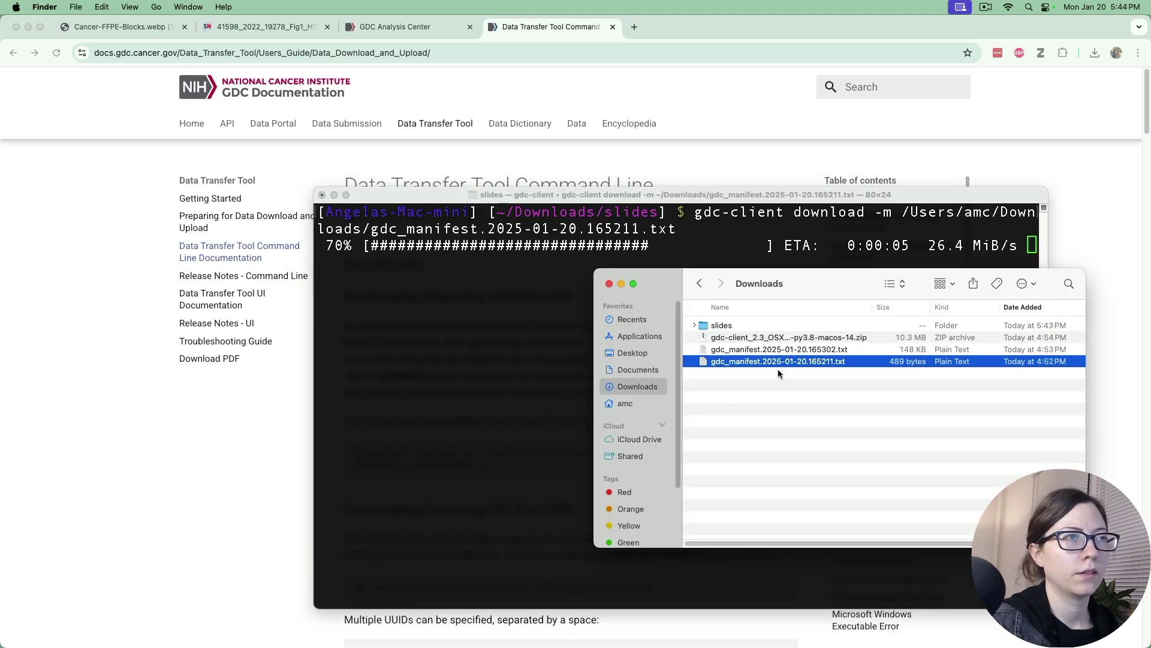
{"action": "left_click", "coordinate": [777, 325]}
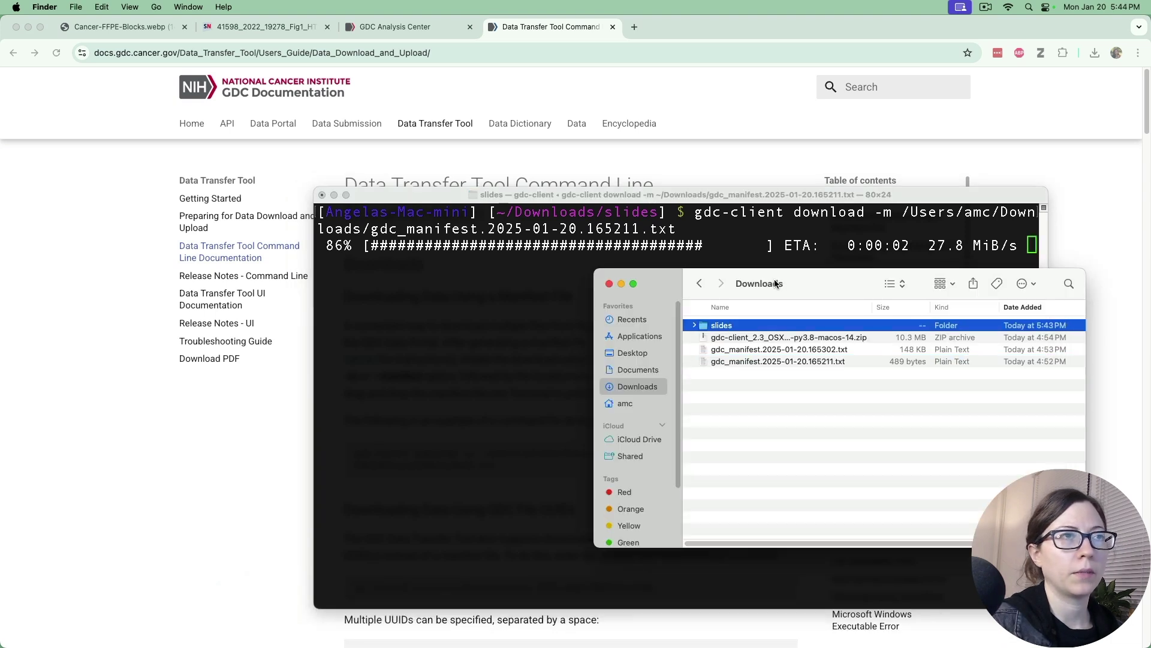
{"action": "double_click", "coordinate": [720, 327]}
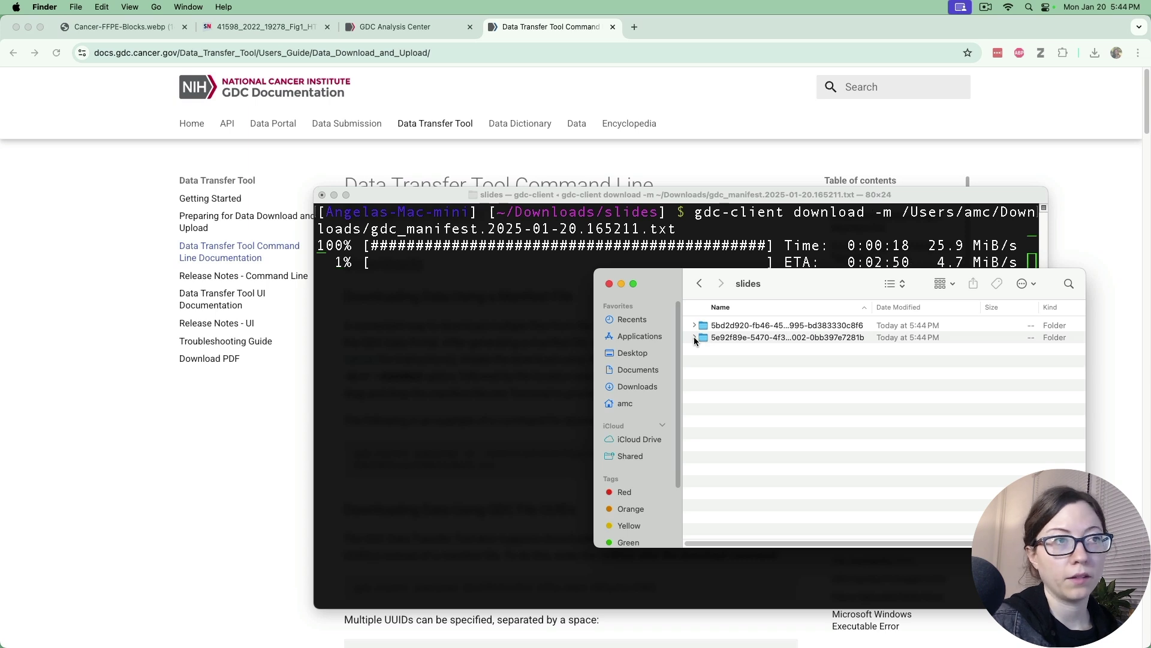
{"action": "left_click", "coordinate": [694, 338]}
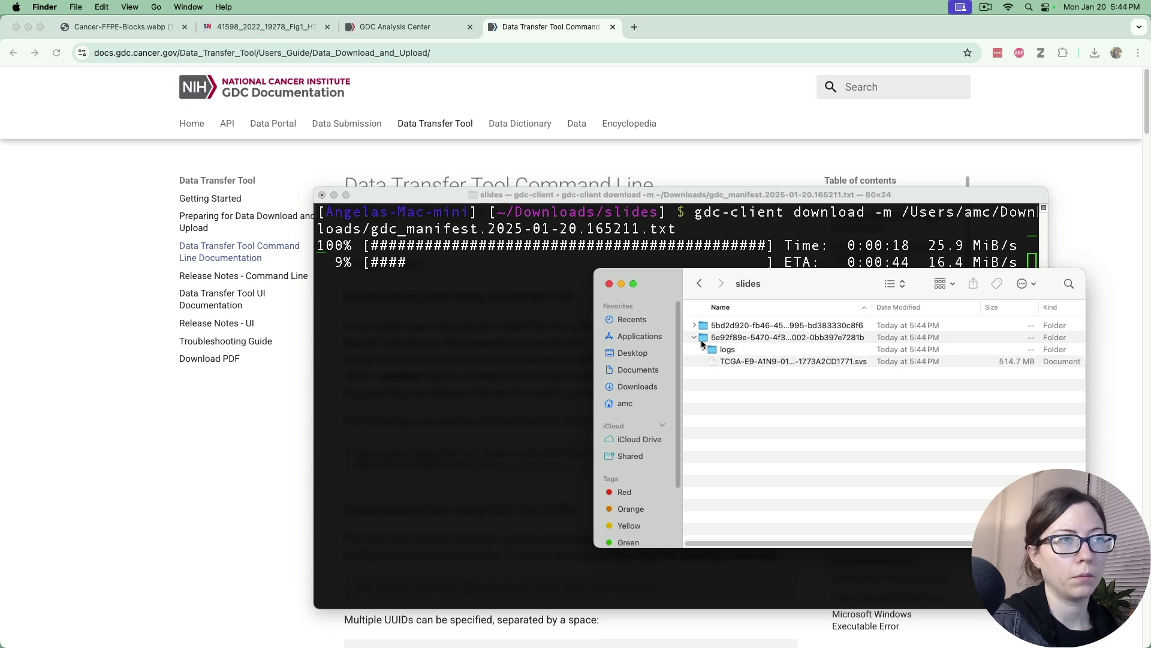
{"action": "left_click", "coordinate": [757, 359]}
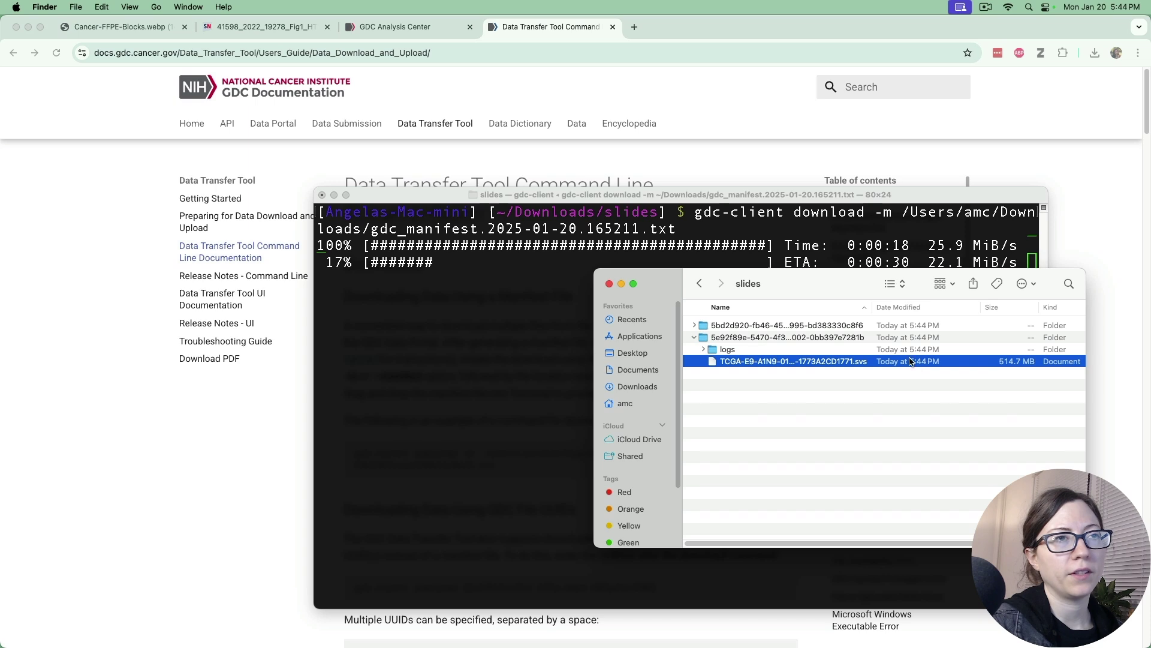
{"action": "left_click_drag", "start_coordinate": [868, 307], "coordinate": [932, 313]}
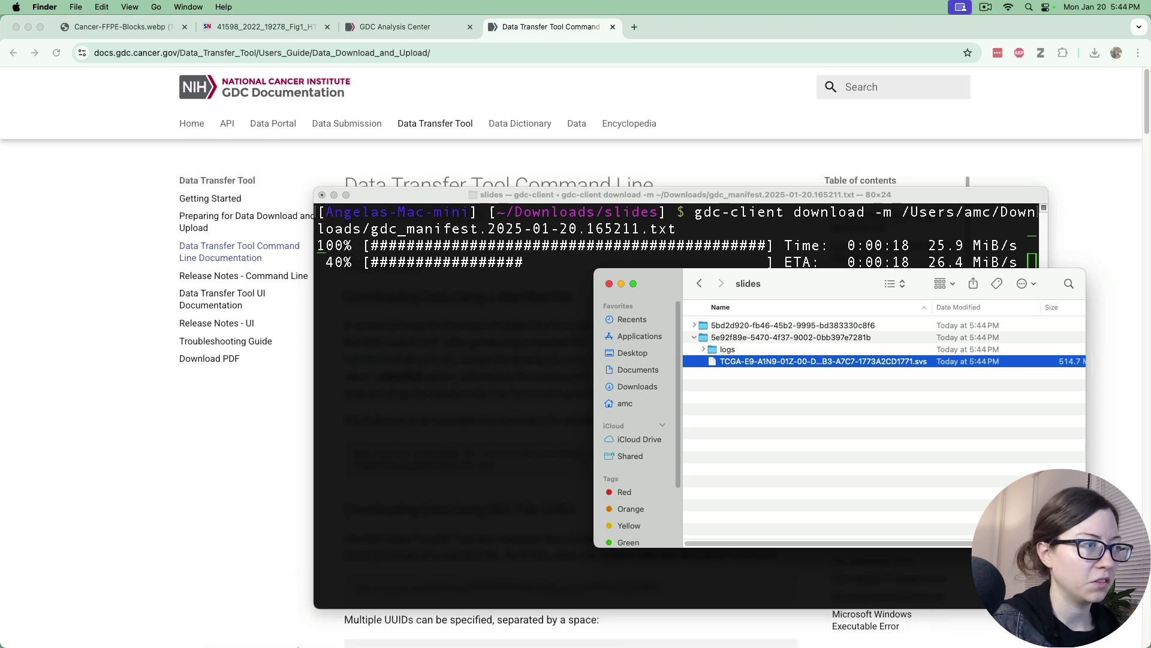
- Launch QuPath, close its Welcome screen, and drag the TCGA .svs slide from Finder into the viewer
{"action": "left_click", "coordinate": [302, 620]}
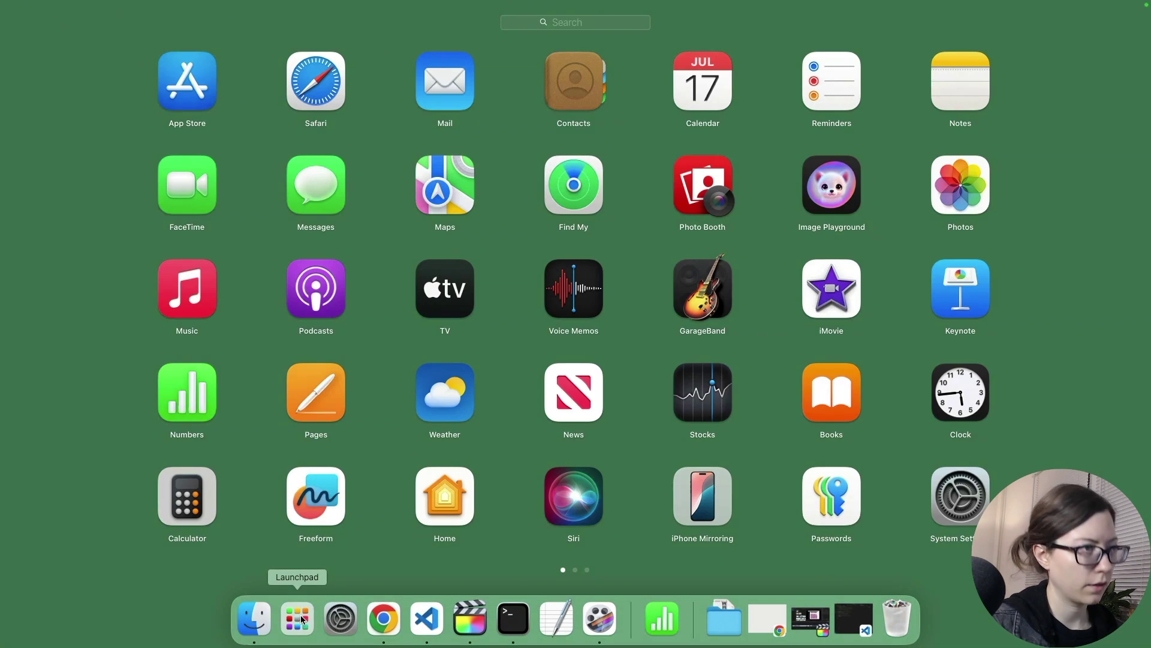
{"action": "type", "text": "q"}
{"action": "left_click", "coordinate": [636, 75]}
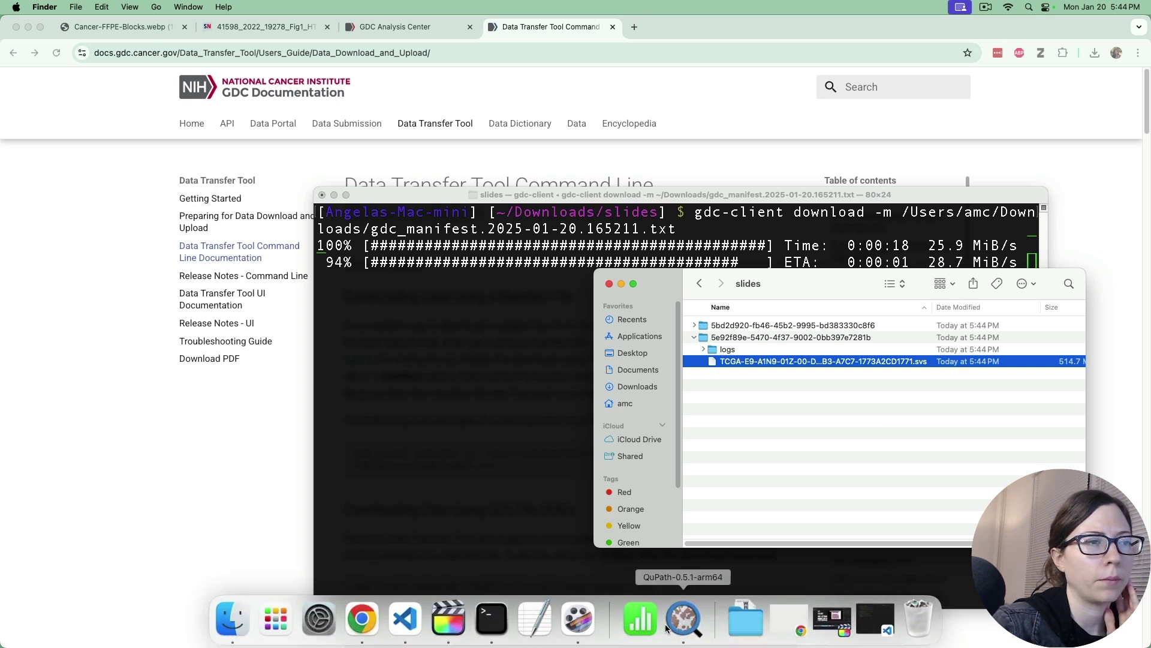
{"action": "left_click", "coordinate": [682, 619]}
{"action": "left_click", "coordinate": [480, 131]}
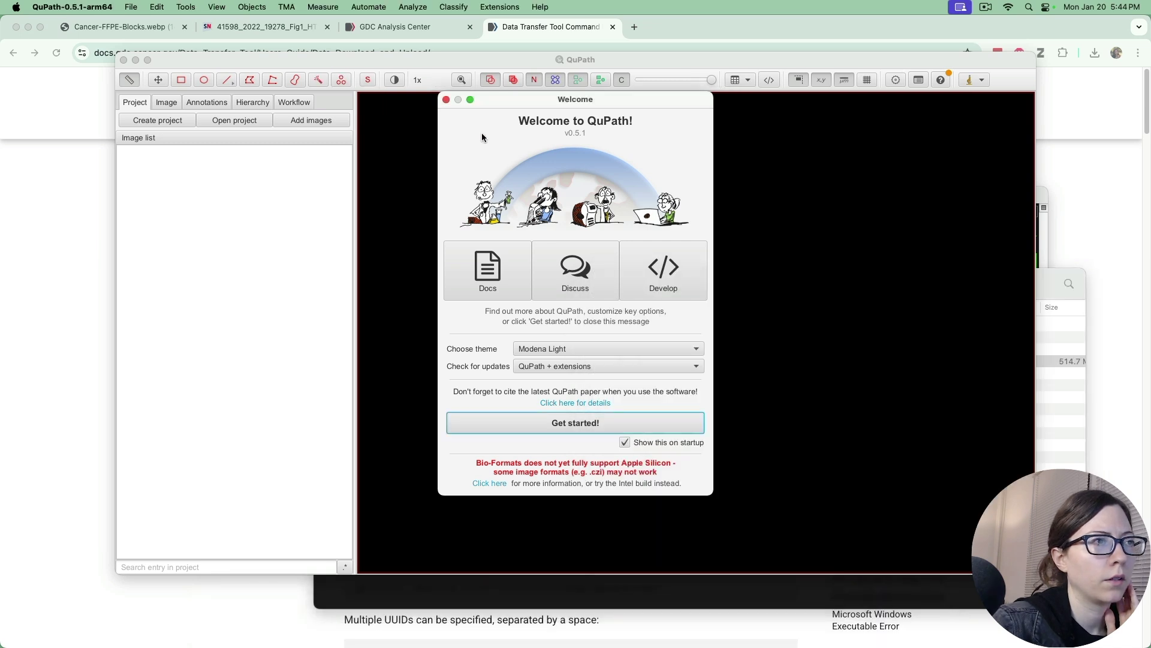
{"action": "left_click", "coordinate": [446, 100]}
{"action": "left_click", "coordinate": [1070, 414]}
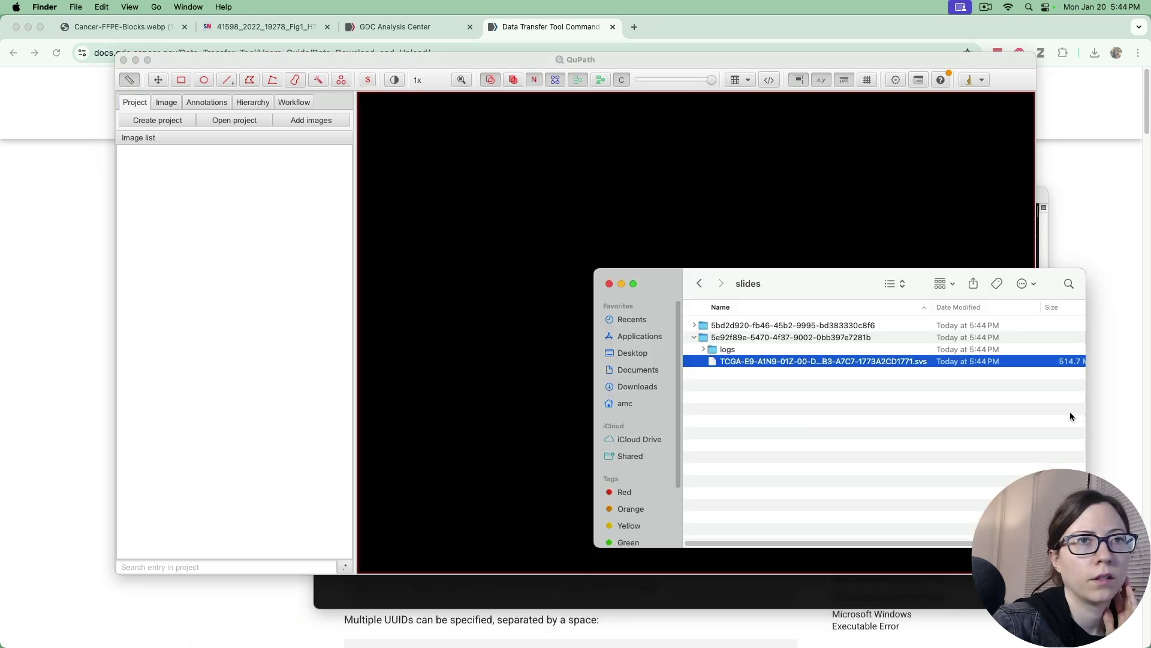
{"action": "left_click_drag", "start_coordinate": [768, 362], "coordinate": [746, 172]}
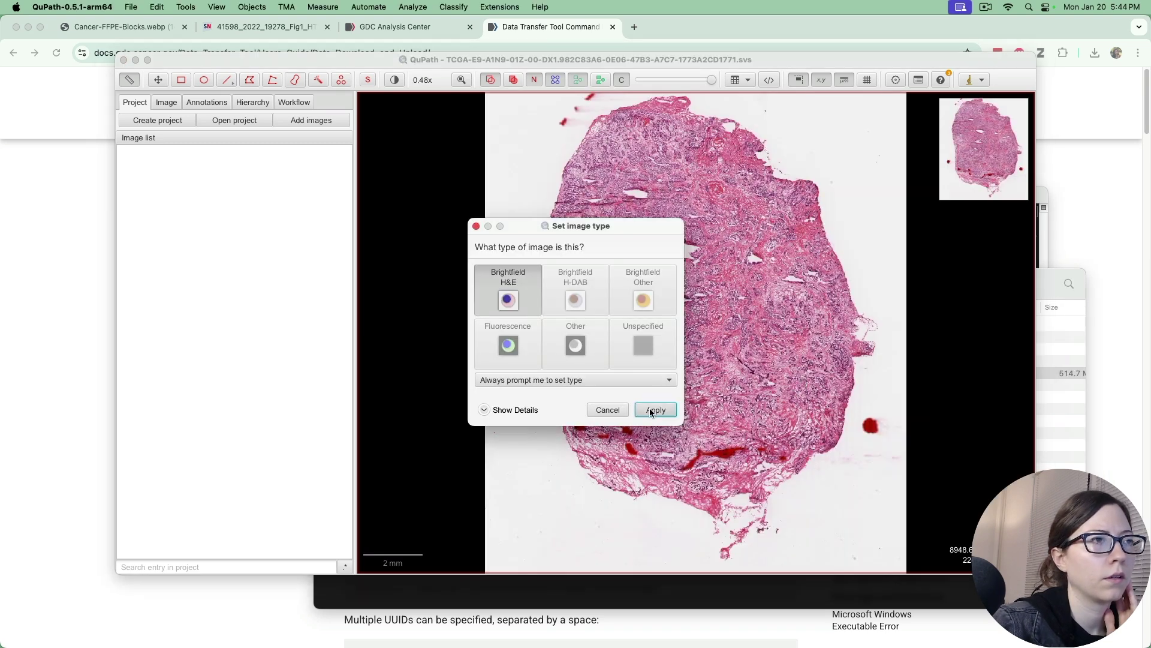
- Apply the suggested image type, then zoom and pan the H&E tissue to a dark cell cluster
{"action": "left_click", "coordinate": [653, 409]}
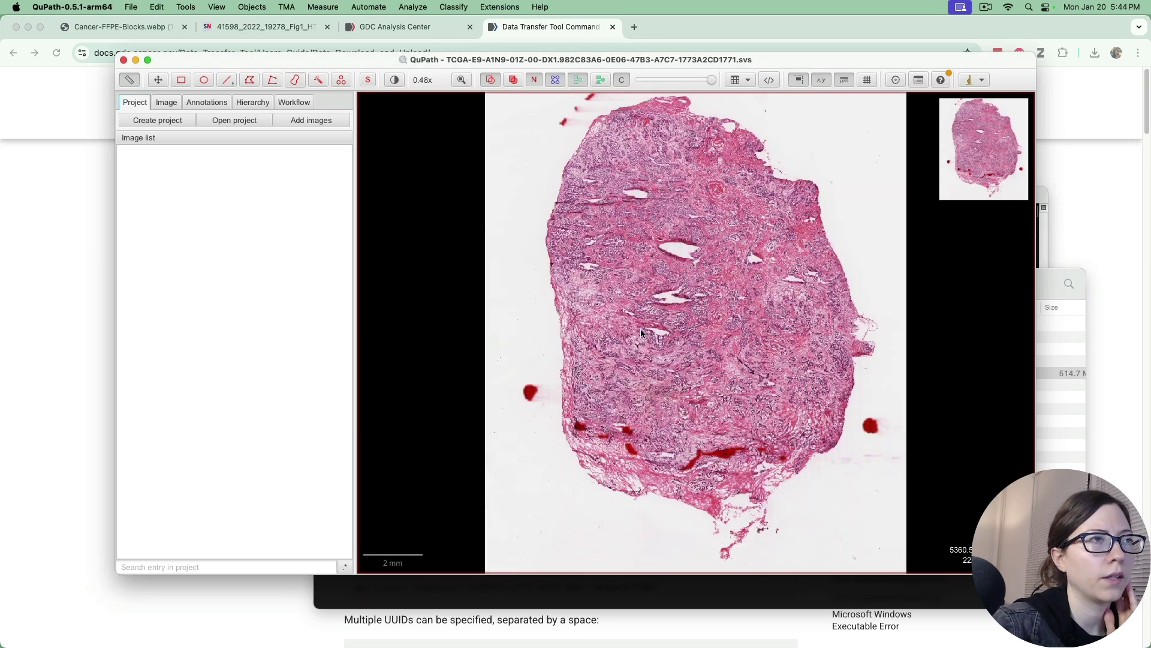
{"action": "scroll", "coordinate": [641, 342], "scroll_direction": "up", "scroll_amount": 10}
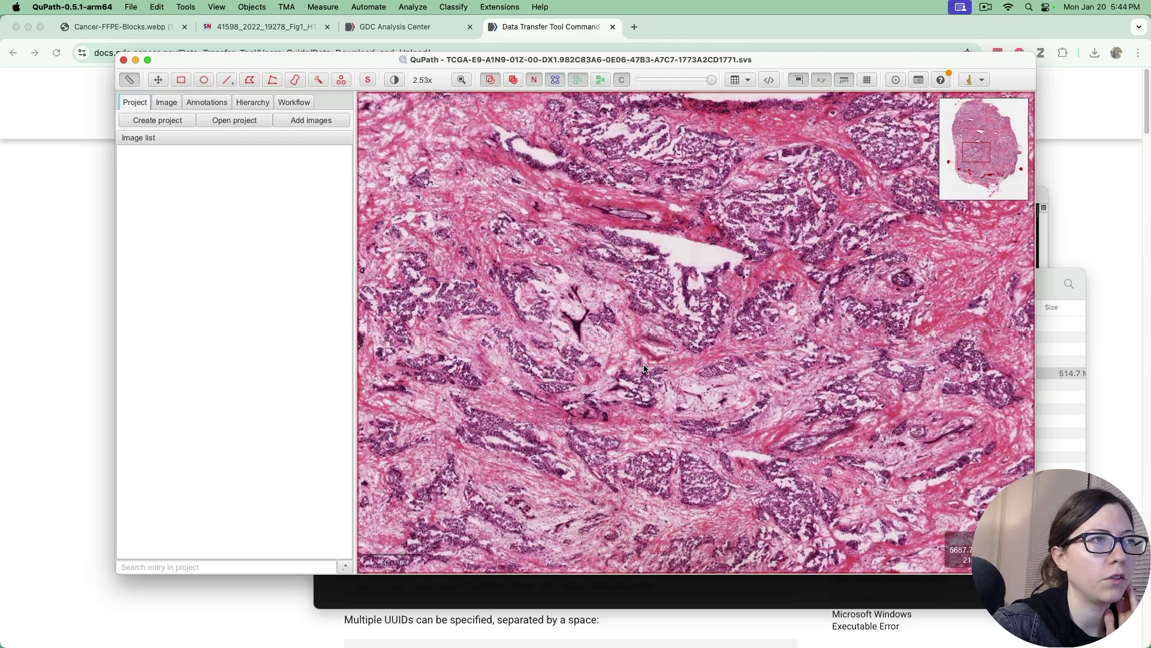
{"action": "scroll", "coordinate": [644, 368], "scroll_direction": "up", "scroll_amount": 15}
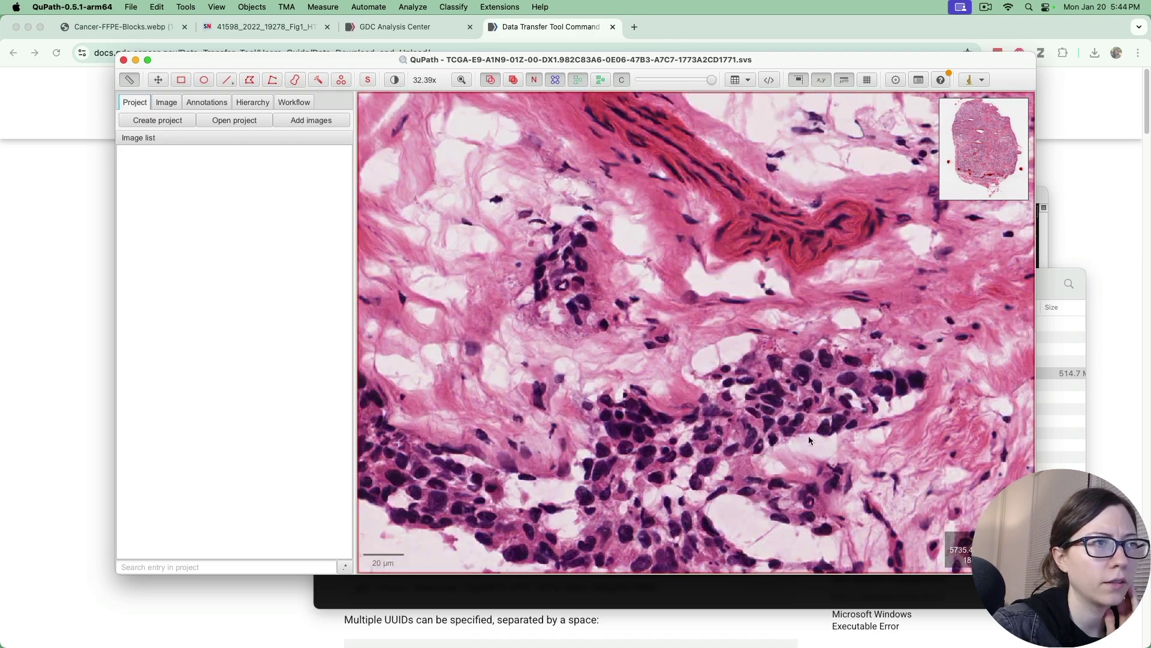
{"action": "scroll", "coordinate": [834, 446], "scroll_direction": "up", "scroll_amount": 3}
{"action": "left_click_drag", "start_coordinate": [800, 228], "coordinate": [389, 487]}
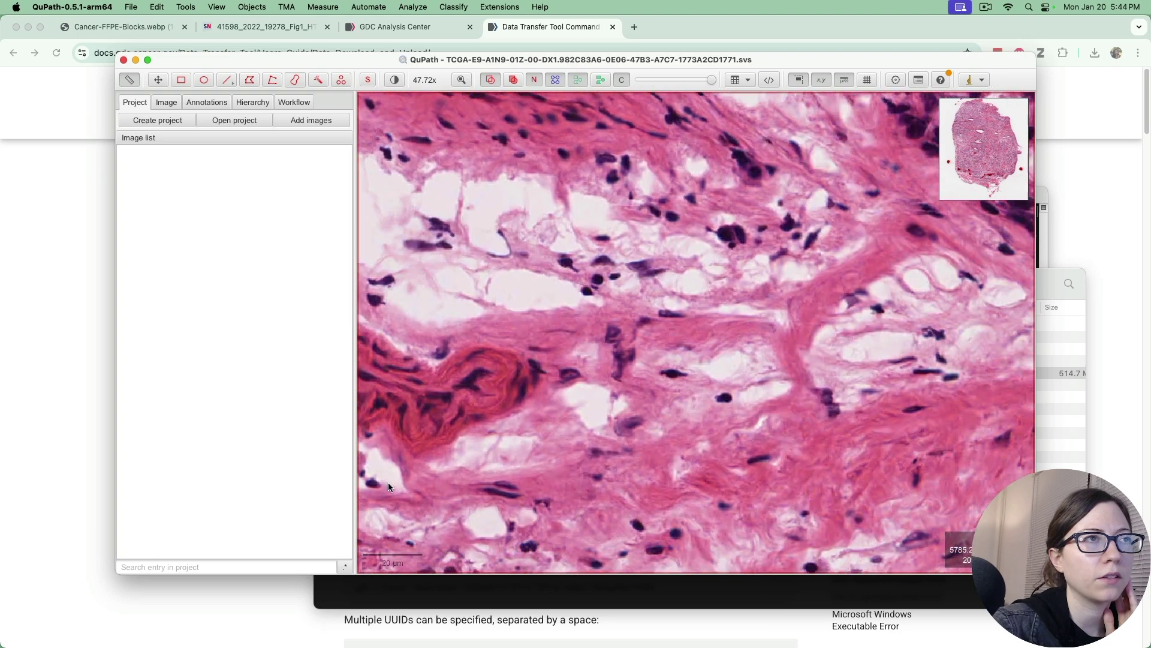
{"action": "left_click_drag", "start_coordinate": [780, 240], "coordinate": [678, 264]}
{"action": "left_click_drag", "start_coordinate": [840, 228], "coordinate": [684, 306]}
{"action": "left_click_drag", "start_coordinate": [752, 315], "coordinate": [710, 369]}
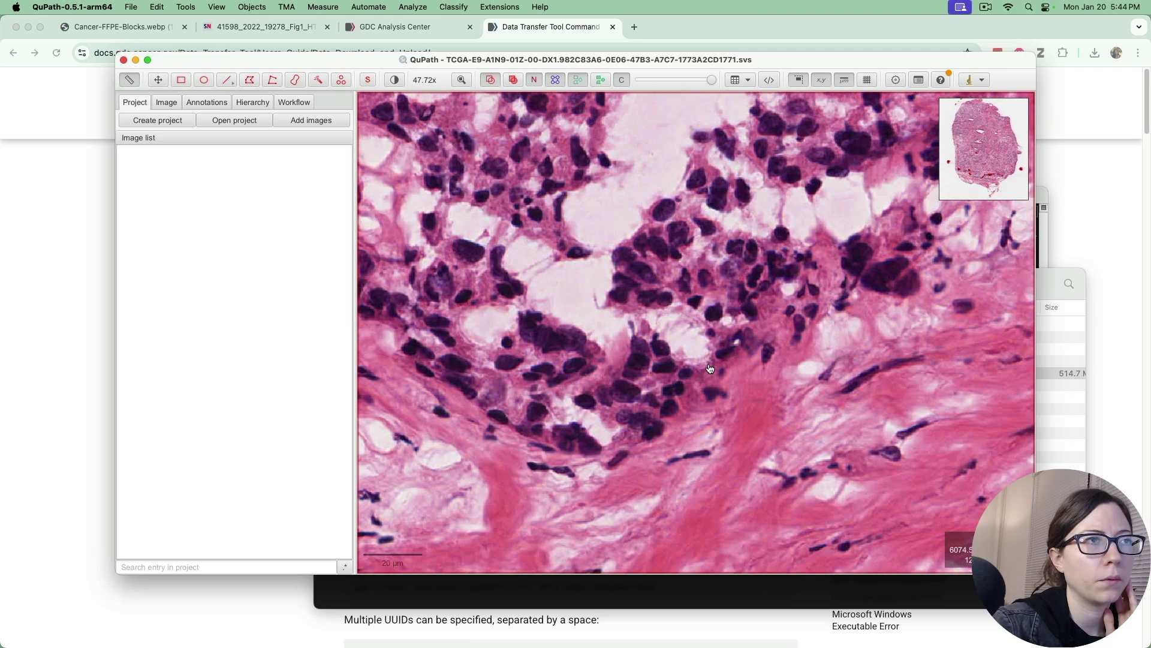
{"action": "scroll", "coordinate": [710, 368], "scroll_direction": "down", "scroll_amount": 10}
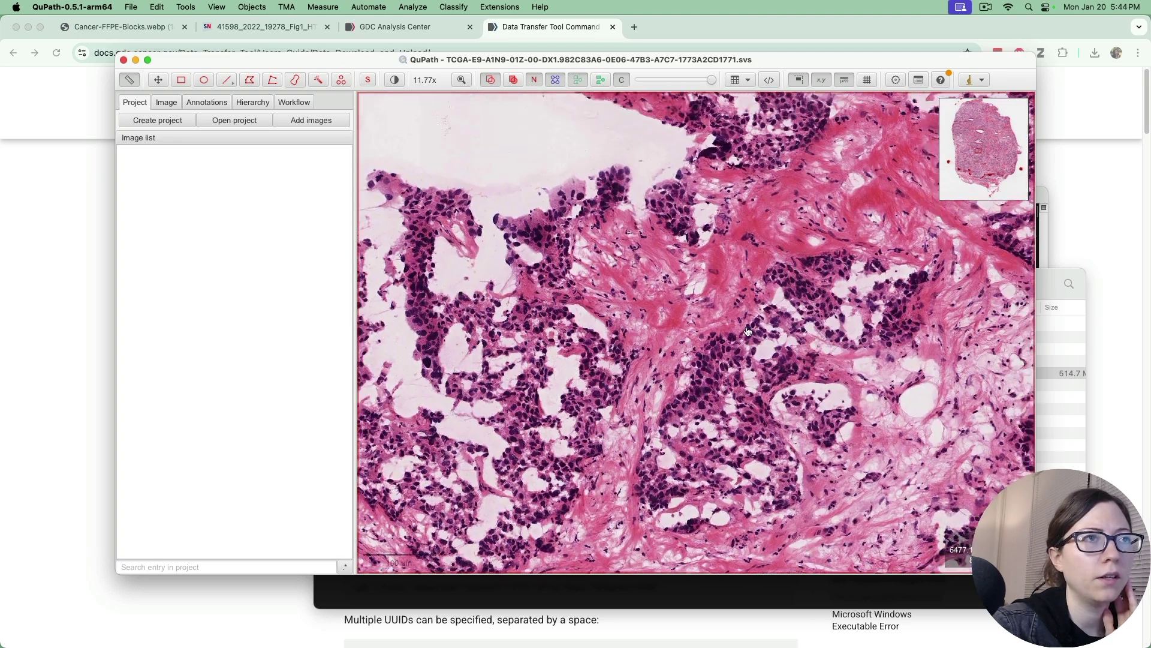
{"action": "left_click_drag", "start_coordinate": [748, 331], "coordinate": [670, 422]}
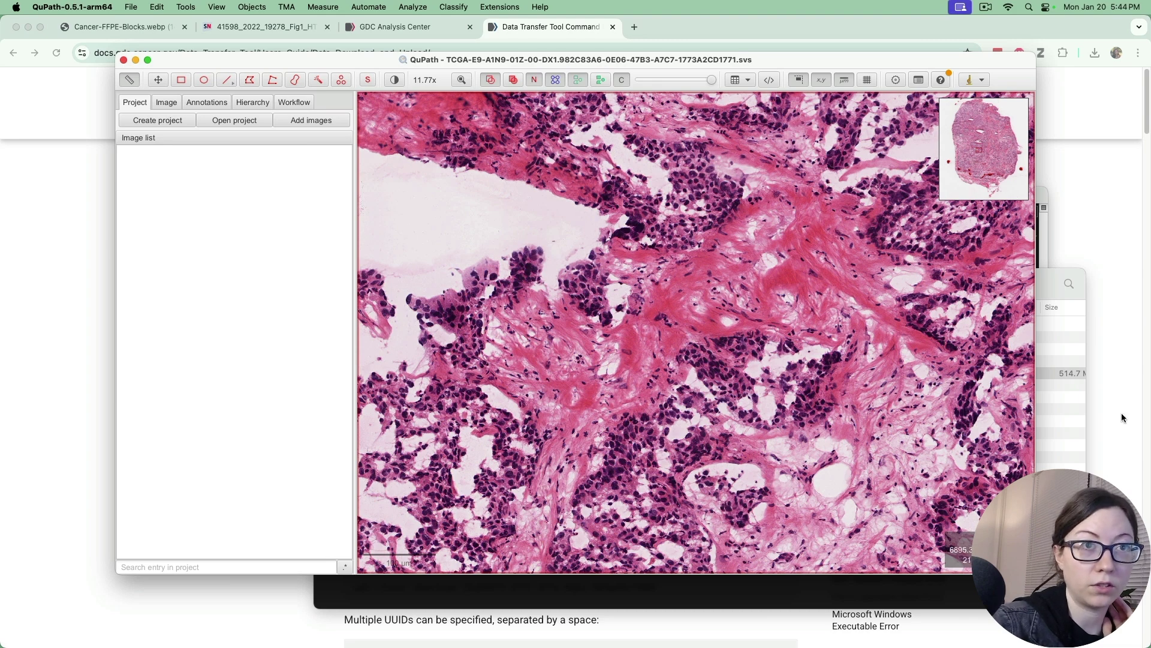
{"action": "left_click", "coordinate": [1073, 432]}
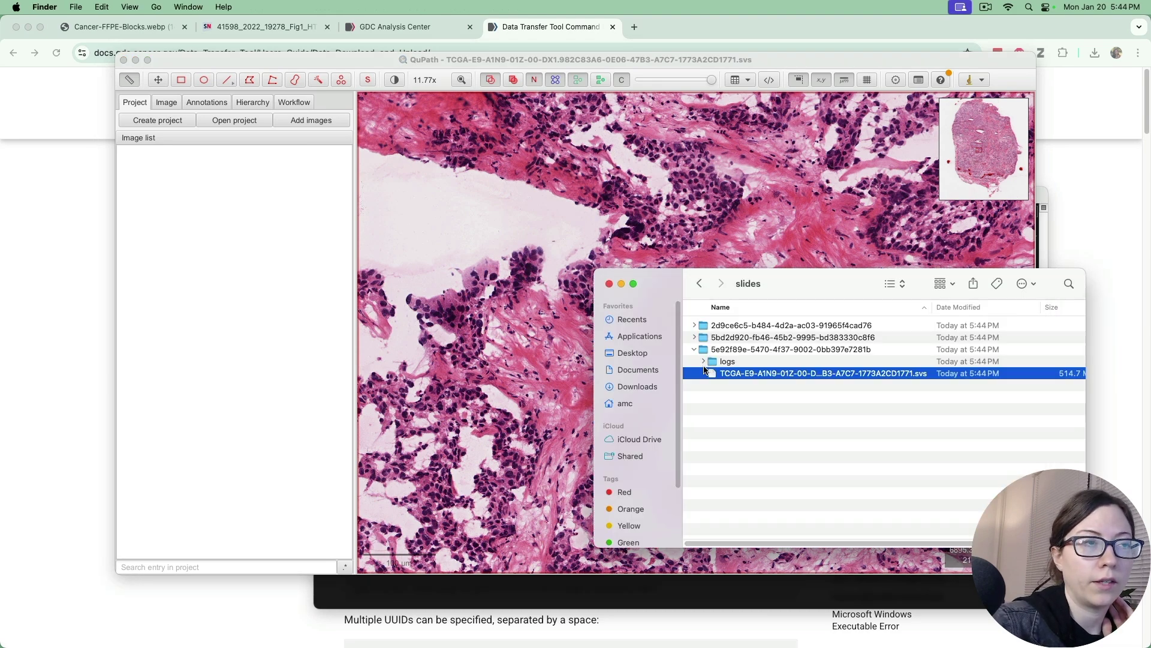
- Collapse the UUID subfolder, return to Downloads, and select gdc_manifest.2025-01-20.165302.txt in the moved Finder window
{"action": "left_click", "coordinate": [694, 349]}
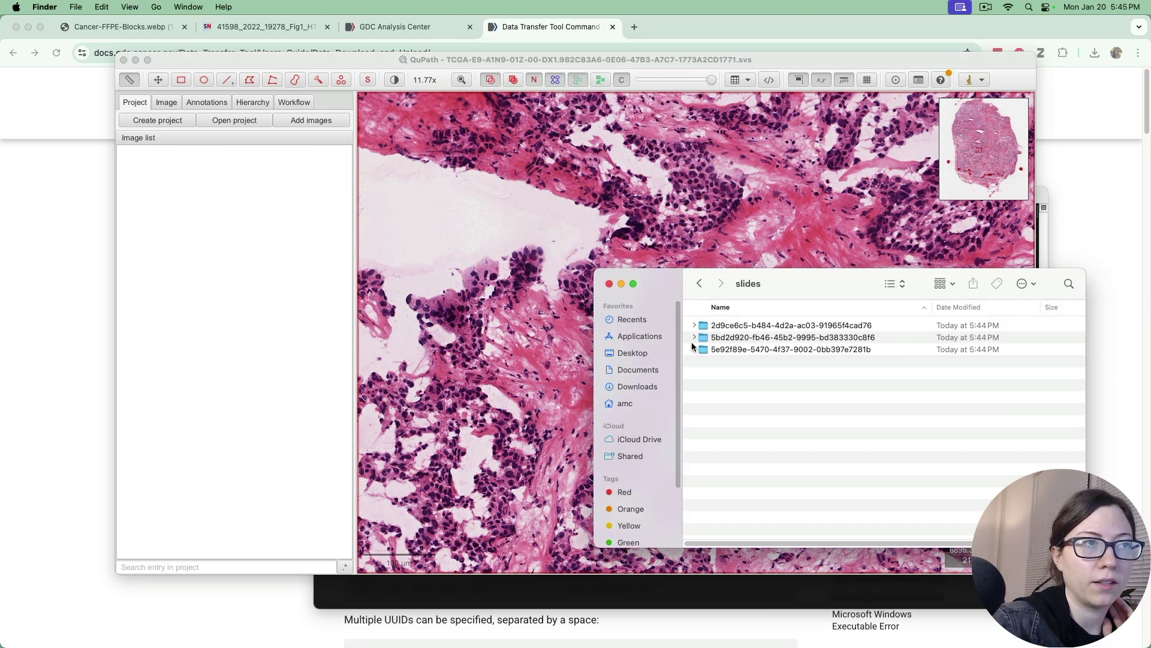
{"action": "left_click", "coordinate": [701, 285]}
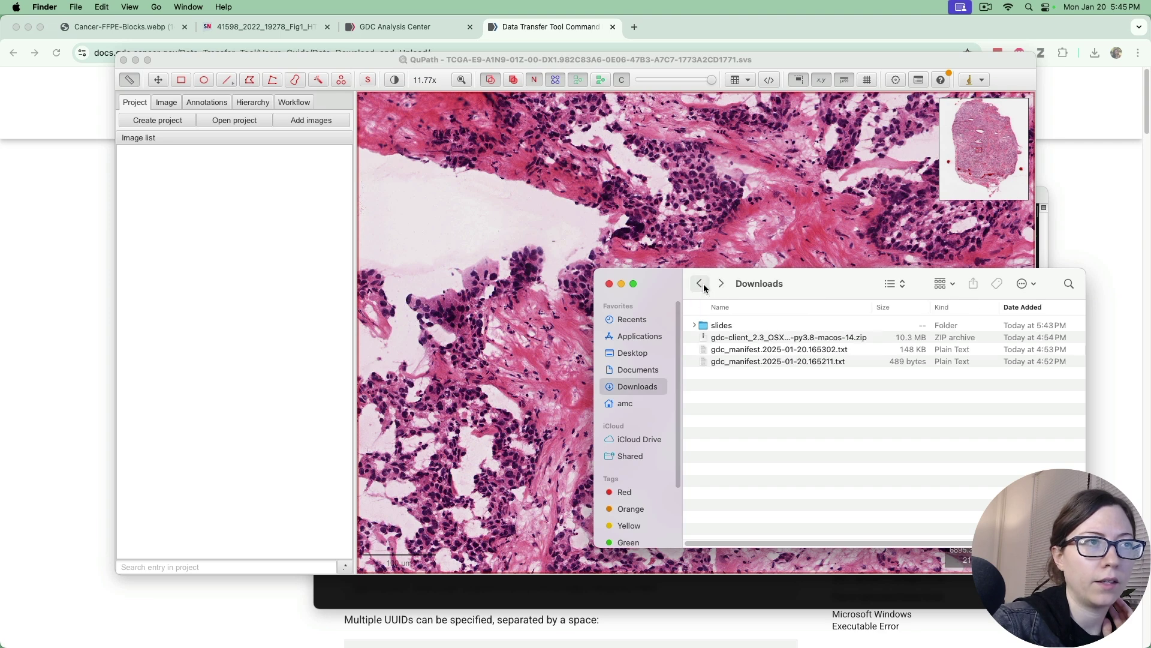
{"action": "left_click_drag", "start_coordinate": [776, 358], "coordinate": [782, 350]}
{"action": "left_click", "coordinate": [787, 385]}
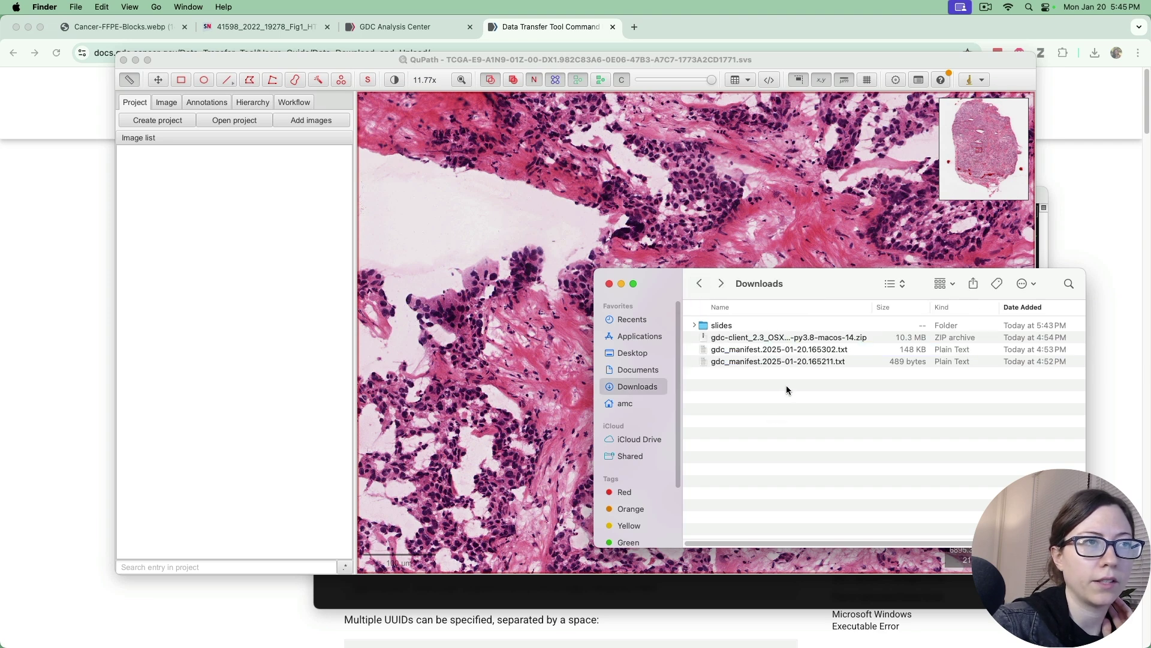
{"action": "left_click", "coordinate": [790, 353]}
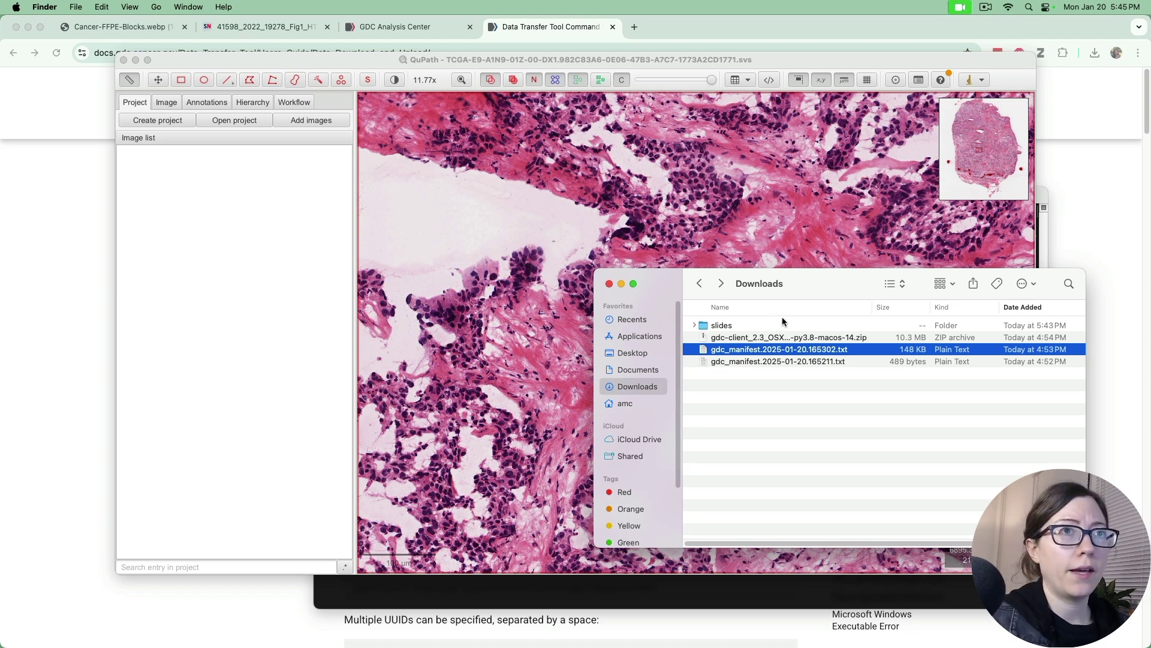
{"action": "left_click_drag", "start_coordinate": [818, 280], "coordinate": [874, 310]}
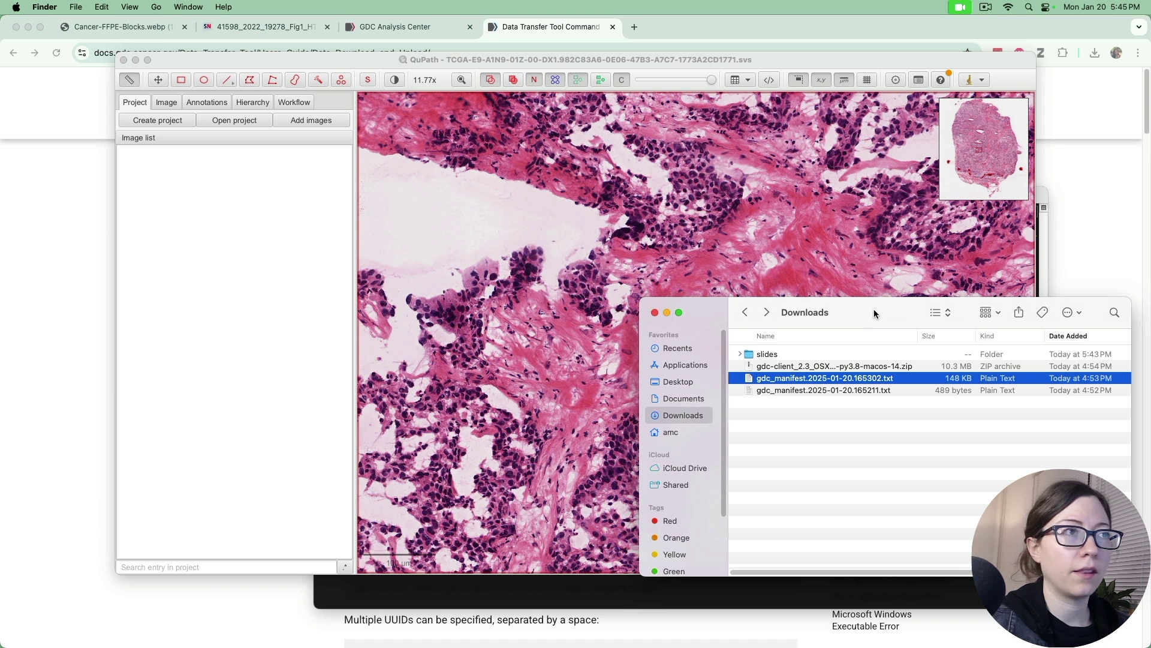